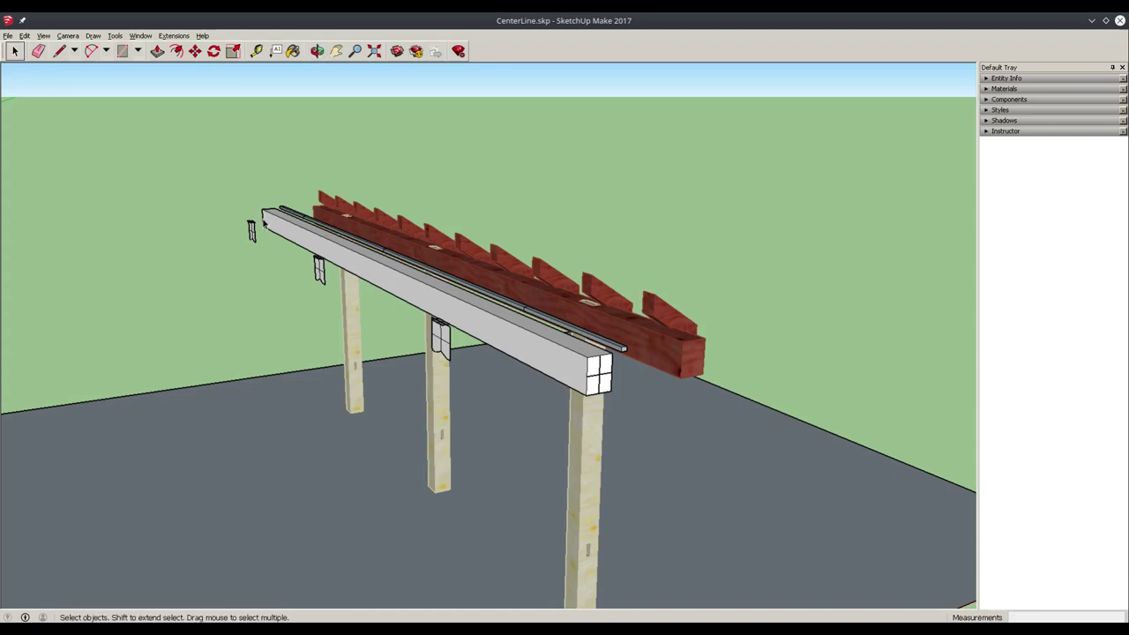
# Select the rectangle on the beam's end face, orbiting around the beam end
pyautogui.press('r')
pyautogui.click(262, 217)
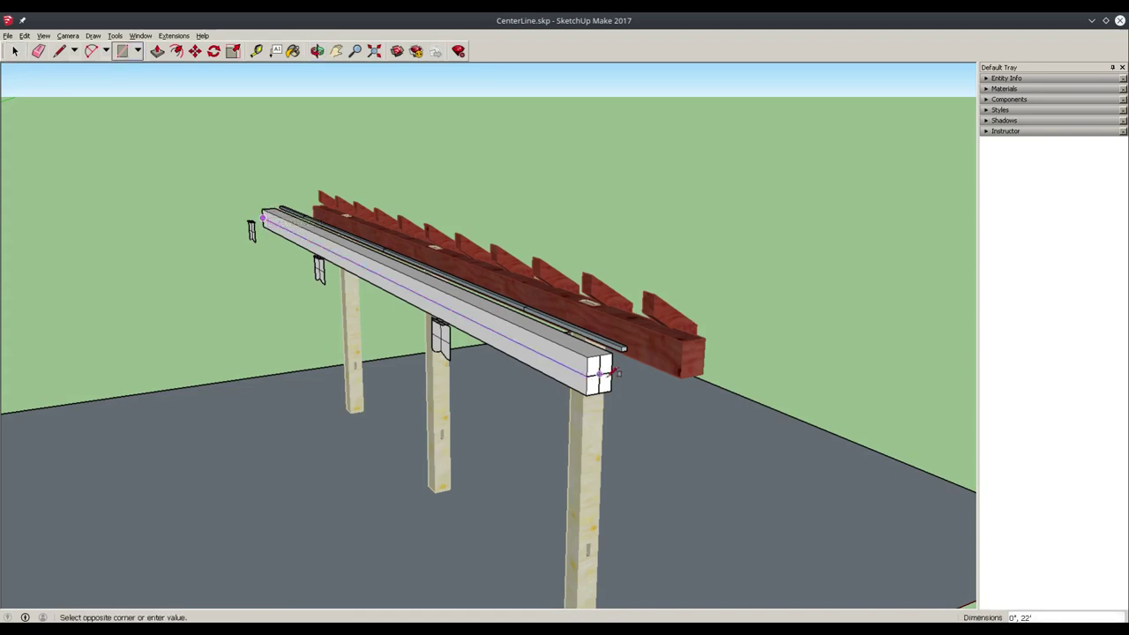
pyautogui.press('o')
pyautogui.moveTo(608, 373); pyautogui.dragTo(516, 329)
pyautogui.press('space')
pyautogui.click(529, 350)
pyautogui.press('o')
pyautogui.moveTo(529, 344); pyautogui.dragTo(716, 360)
# Try placing rectangle corners on the beam end, cancelling them, and orbit to a side view
pyautogui.press('r')
pyautogui.click(687, 362)
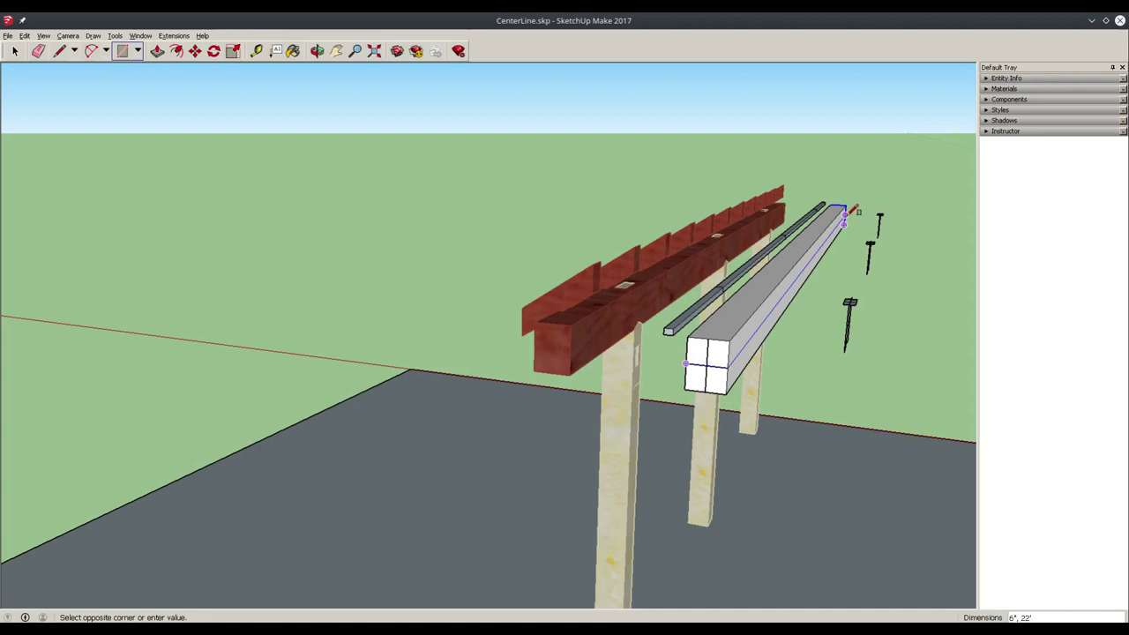
pyautogui.press('Escape')
pyautogui.click(708, 338)
pyautogui.press('o')
pyautogui.moveTo(836, 335); pyautogui.dragTo(719, 445)
pyautogui.press('r')
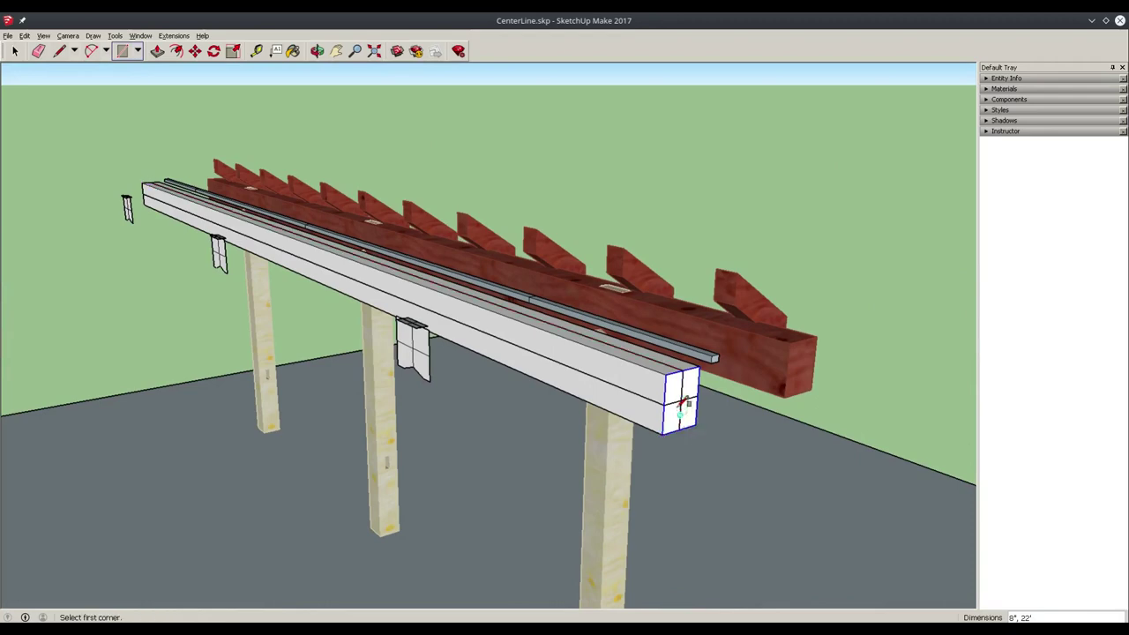
pyautogui.click(682, 394)
pyautogui.press('o')
pyautogui.moveTo(691, 422); pyautogui.dragTo(550, 377)
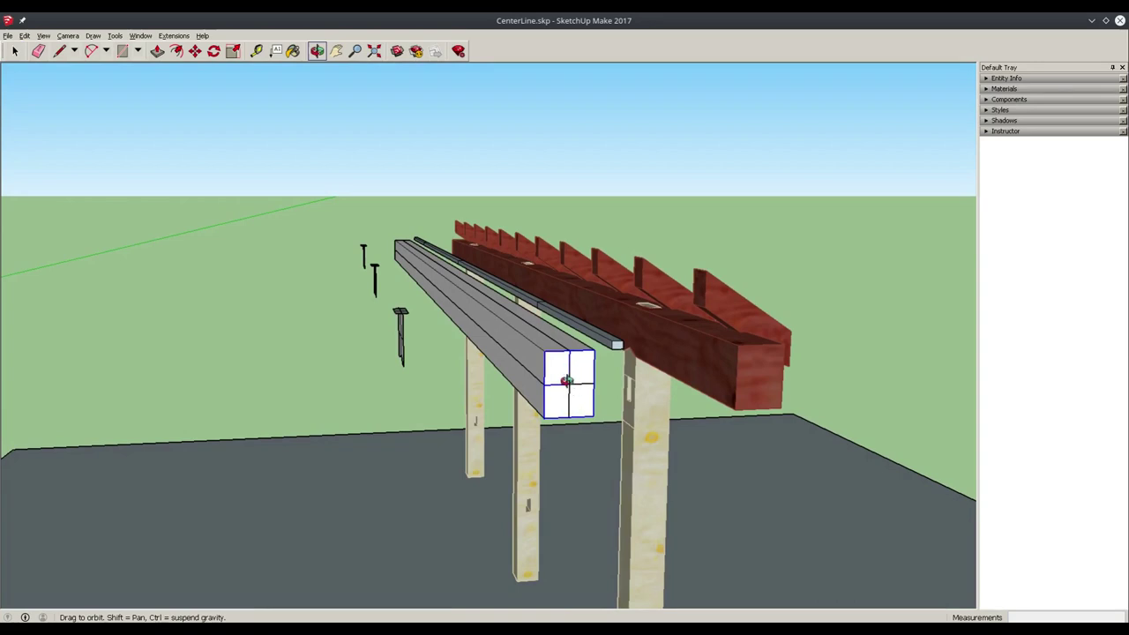
# Scale the centre planes vertically and sideways, undoing and redoing the first vertical stretch
pyautogui.press('space')
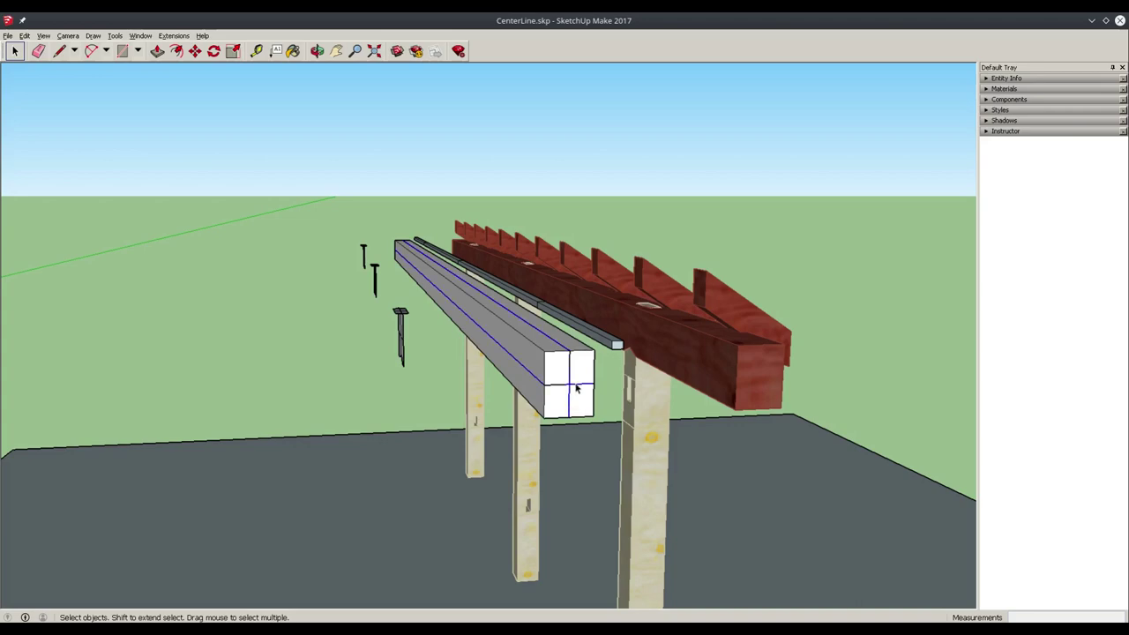
pyautogui.moveTo(576, 388); pyautogui.dragTo(650, 386, button='middle')
pyautogui.press('s')
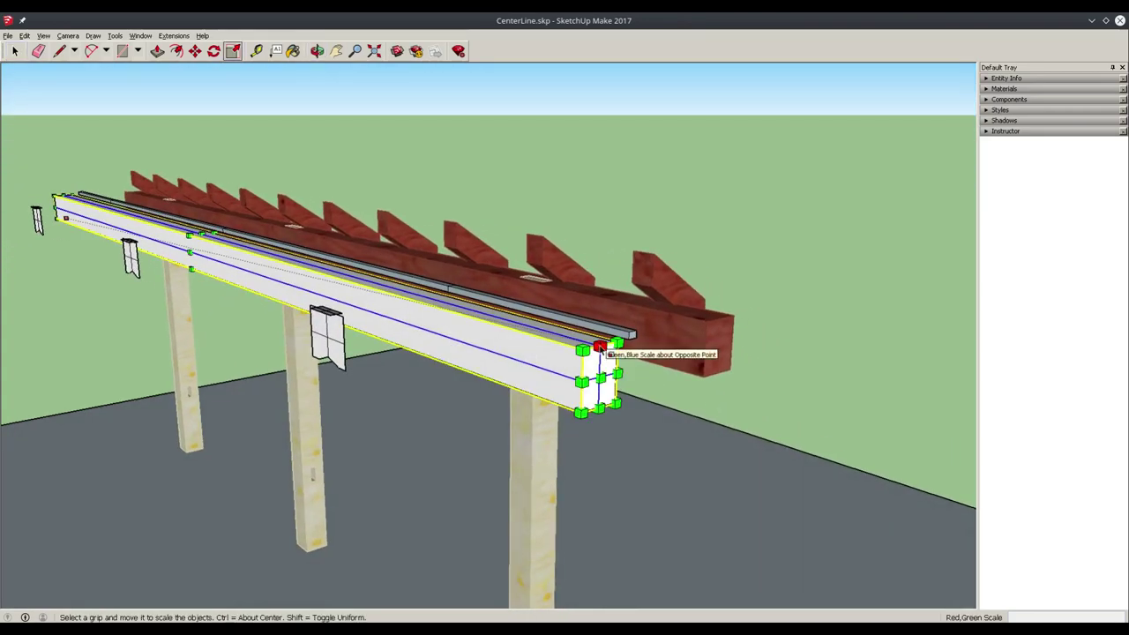
pyautogui.click(201, 237)
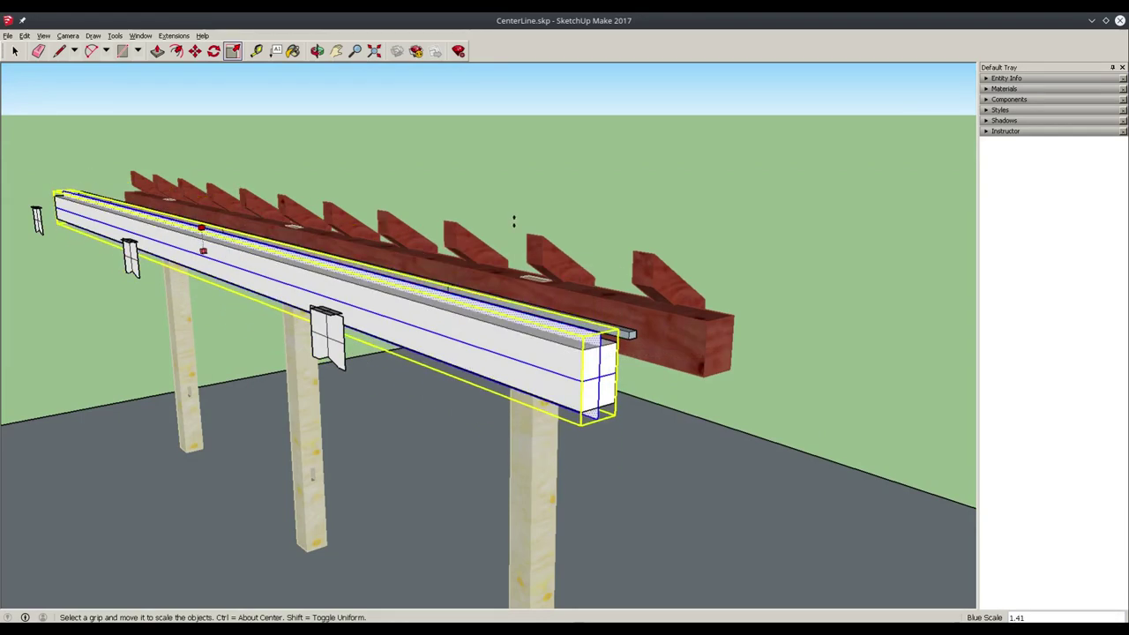
pyautogui.click(755, 317)
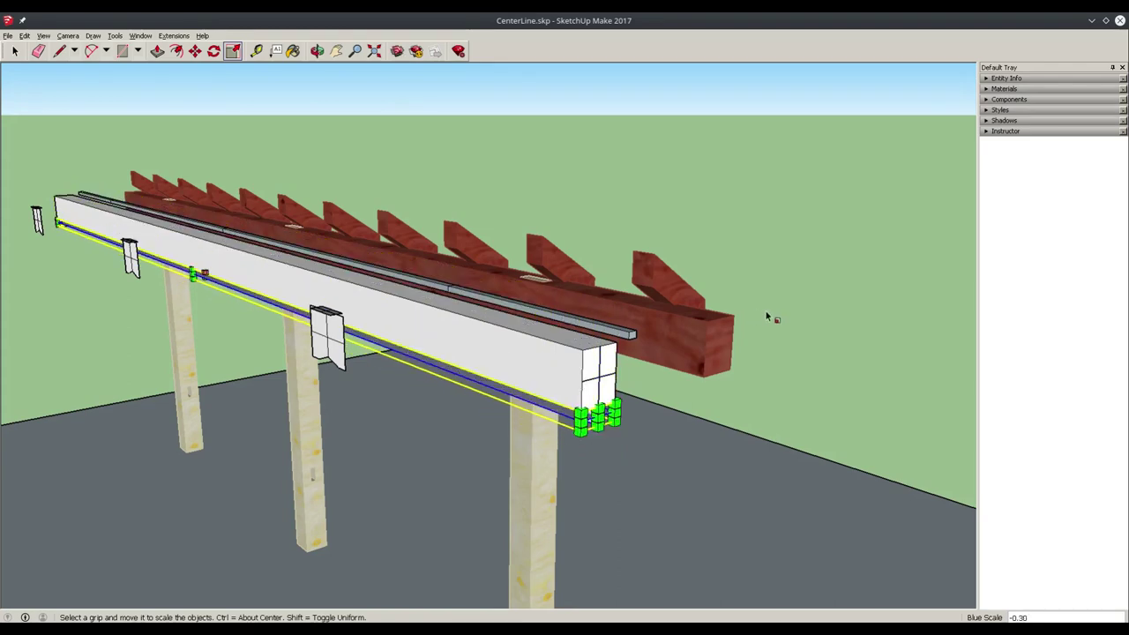
pyautogui.hotkey('ctrl', 'z')
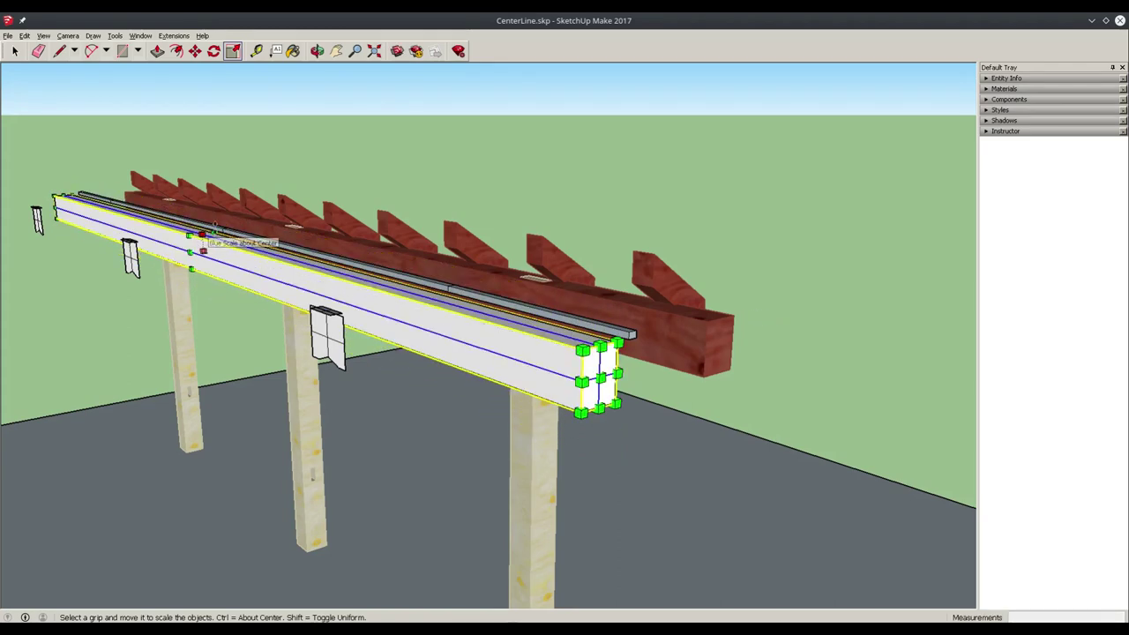
pyautogui.click(201, 232)
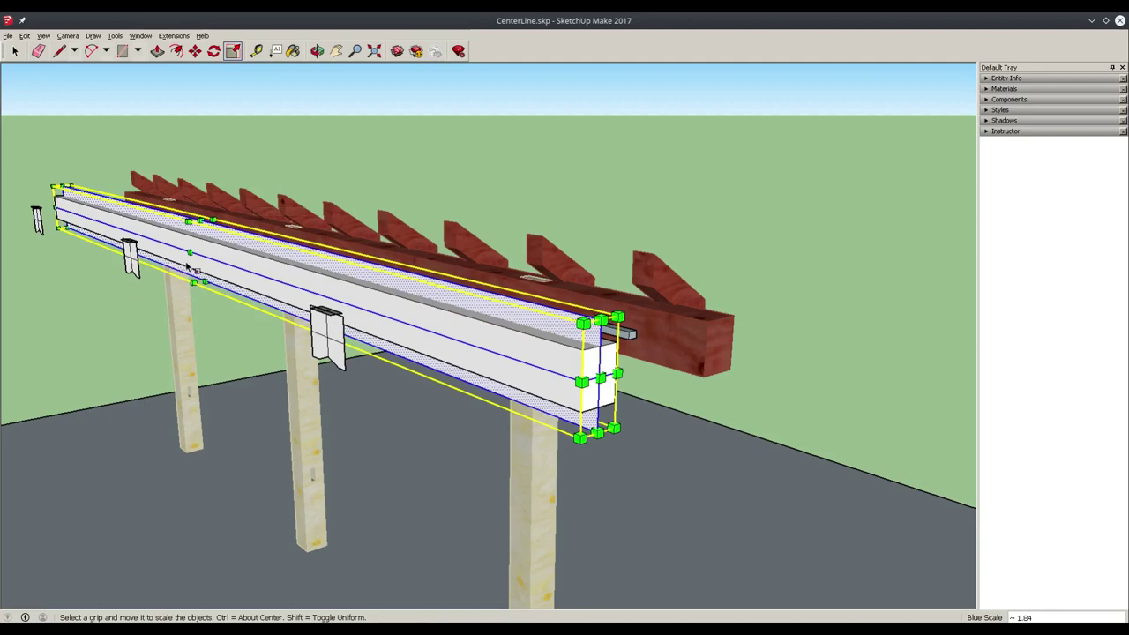
pyautogui.click(191, 251)
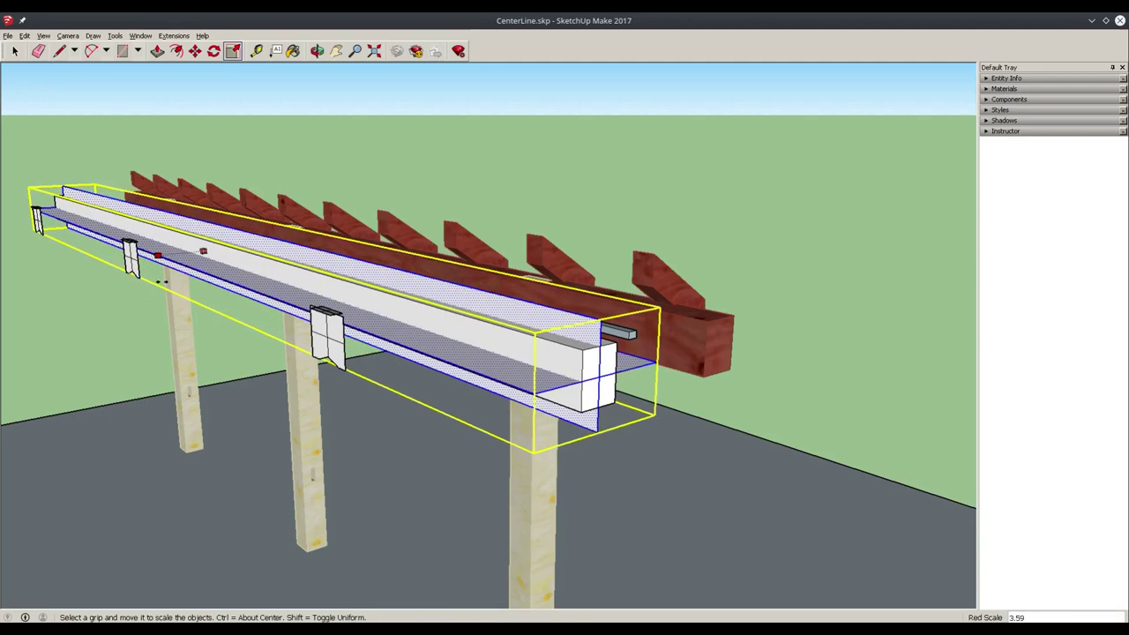
pyautogui.moveTo(401, 308); pyautogui.dragTo(558, 364, button='middle')
pyautogui.click(405, 292)
pyautogui.moveTo(404, 292); pyautogui.dragTo(268, 333, button='middle')
pyautogui.scroll(-5, 333, 355)
pyautogui.moveTo(332, 355); pyautogui.dragTo(378, 350, button='middle')
pyautogui.scroll(4, 212, 367)
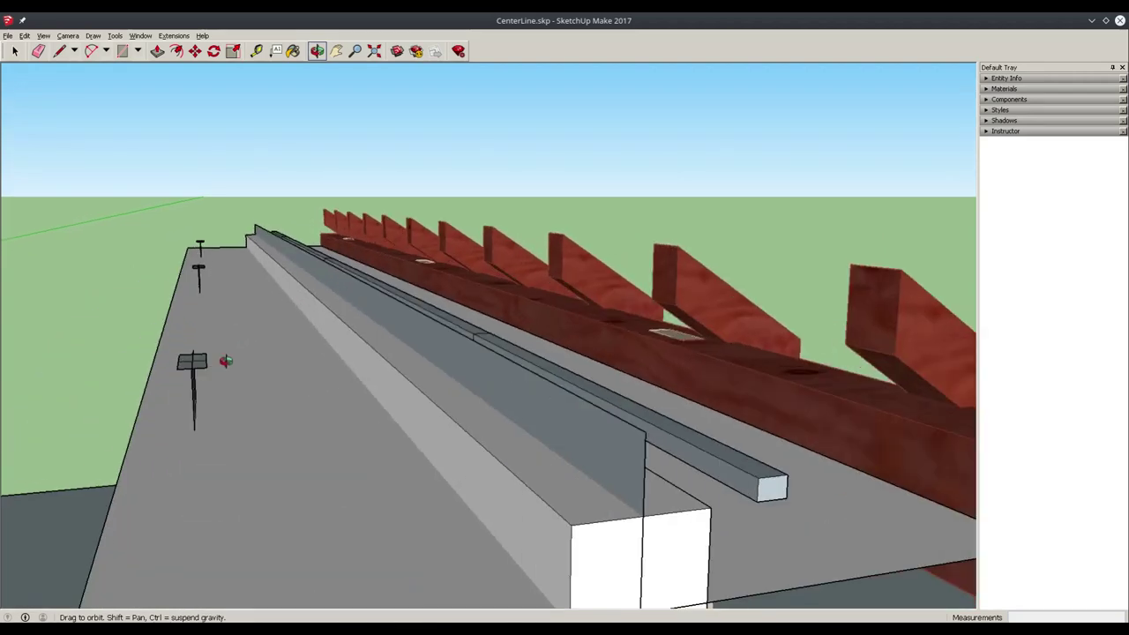
pyautogui.moveTo(244, 361); pyautogui.dragTo(367, 385, button='middle')
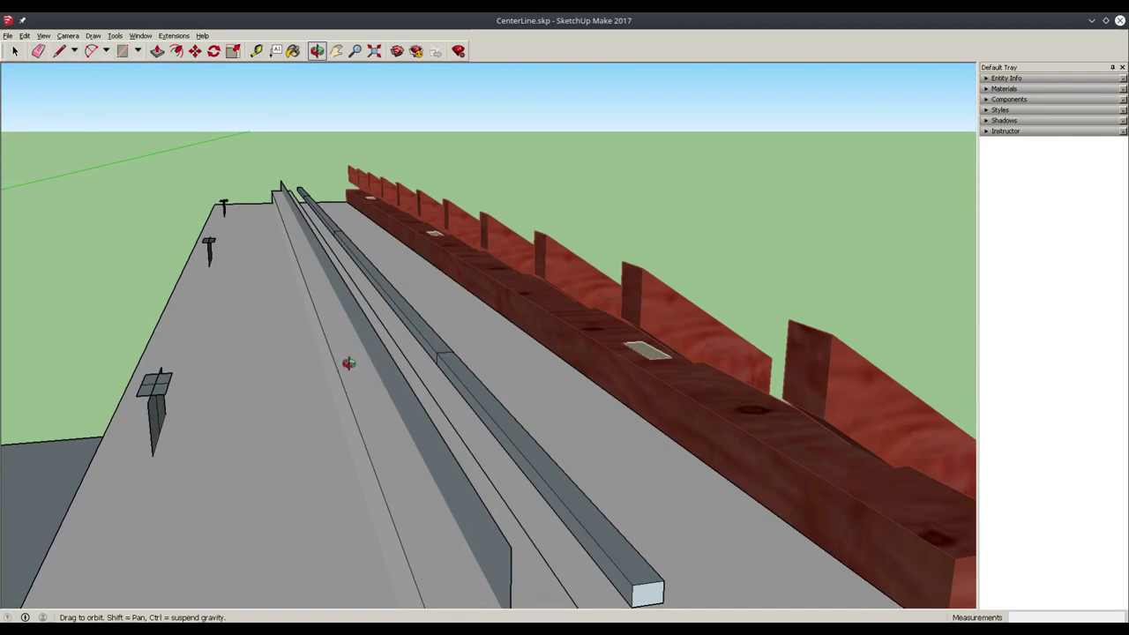
pyautogui.moveTo(352, 369); pyautogui.dragTo(414, 339, button='middle')
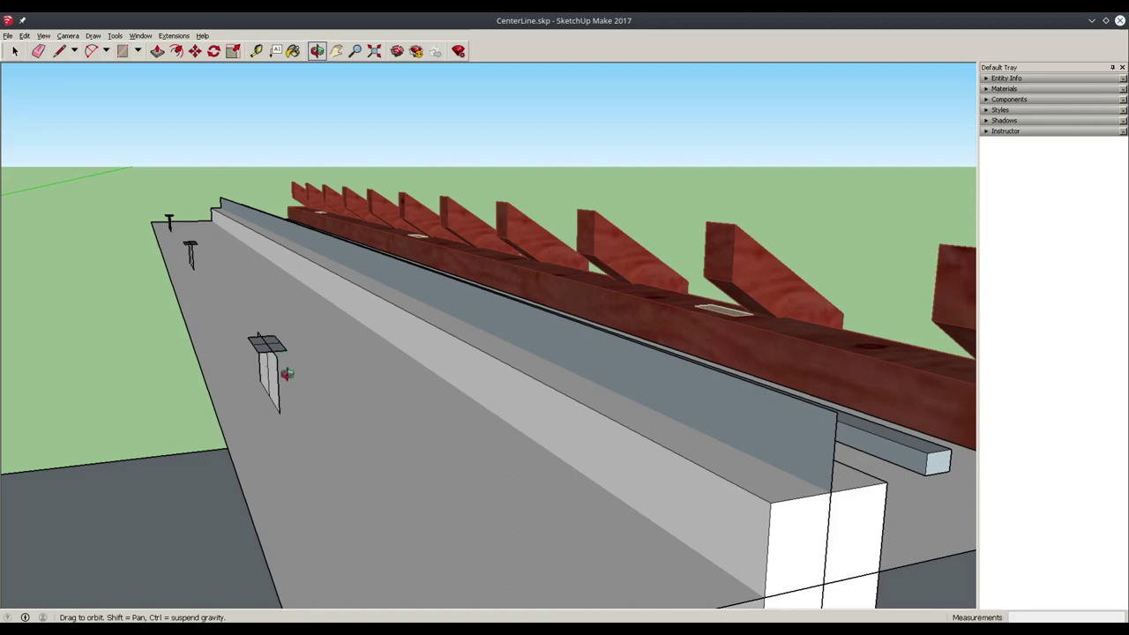
pyautogui.moveTo(310, 373); pyautogui.dragTo(272, 404)
# Slide the post template along the beam's side face to its new spot
pyautogui.press('space')
pyautogui.click(250, 414)
pyautogui.press('m')
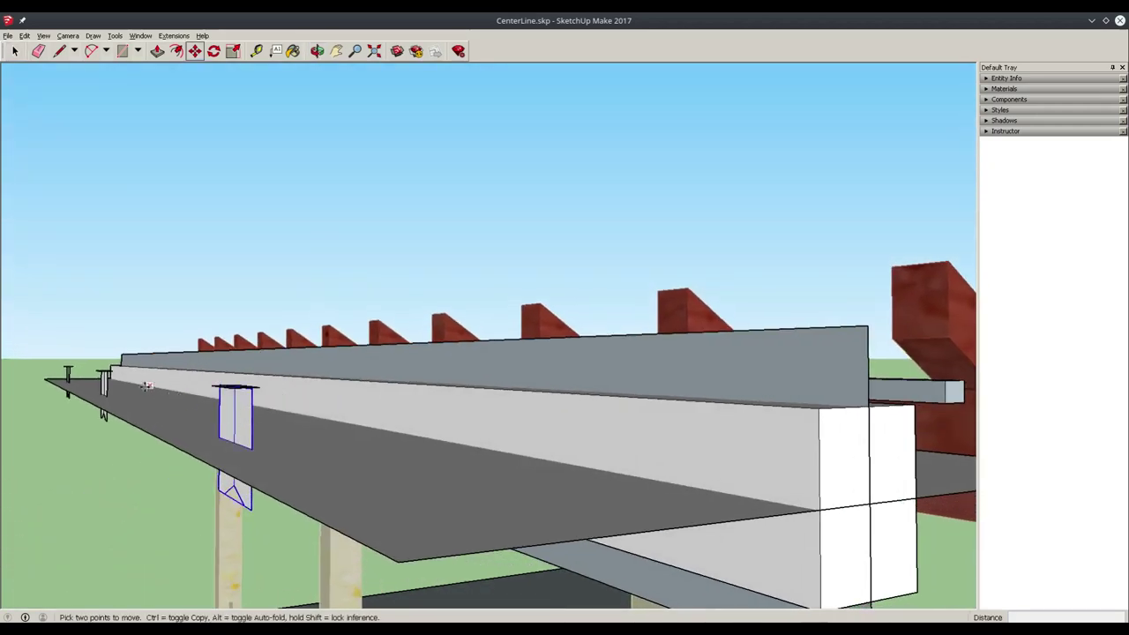
pyautogui.press('space')
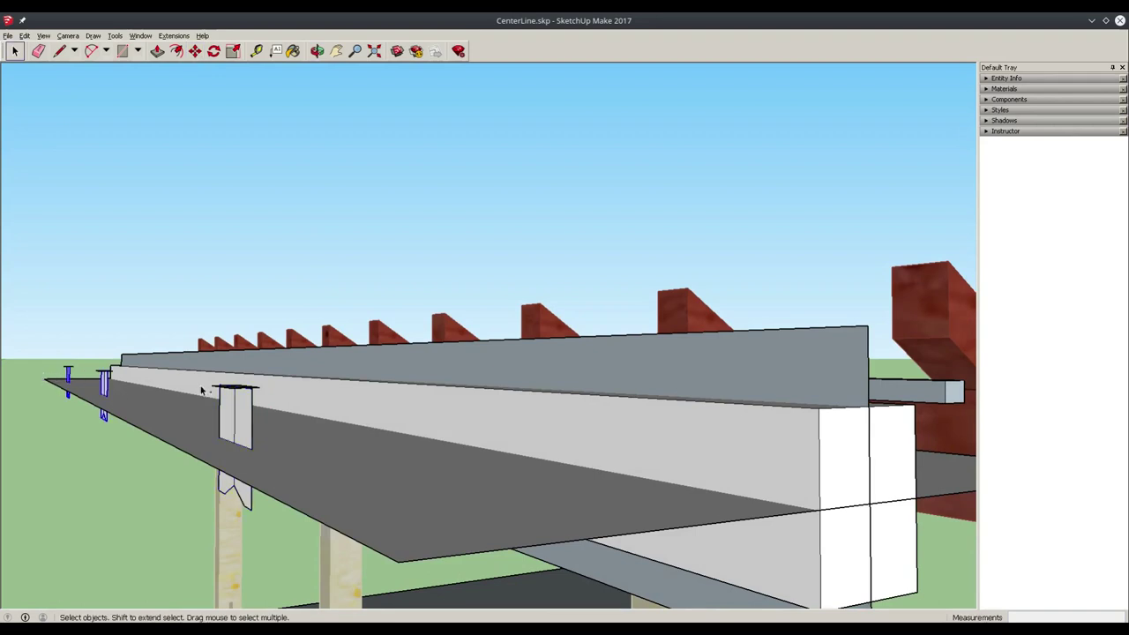
pyautogui.press('m')
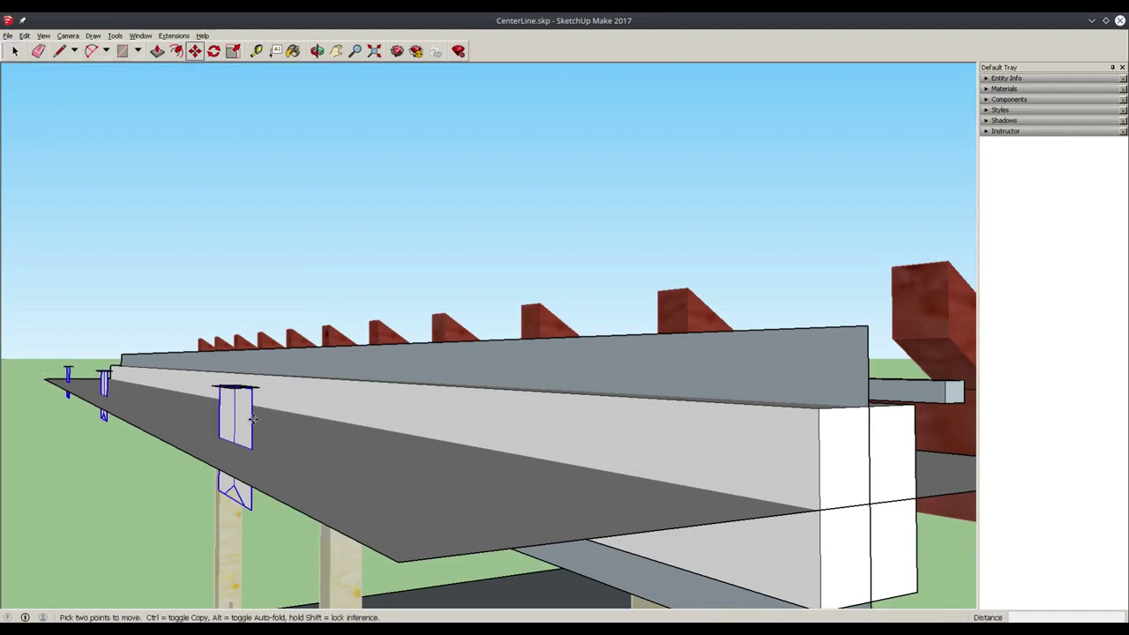
pyautogui.click(252, 420)
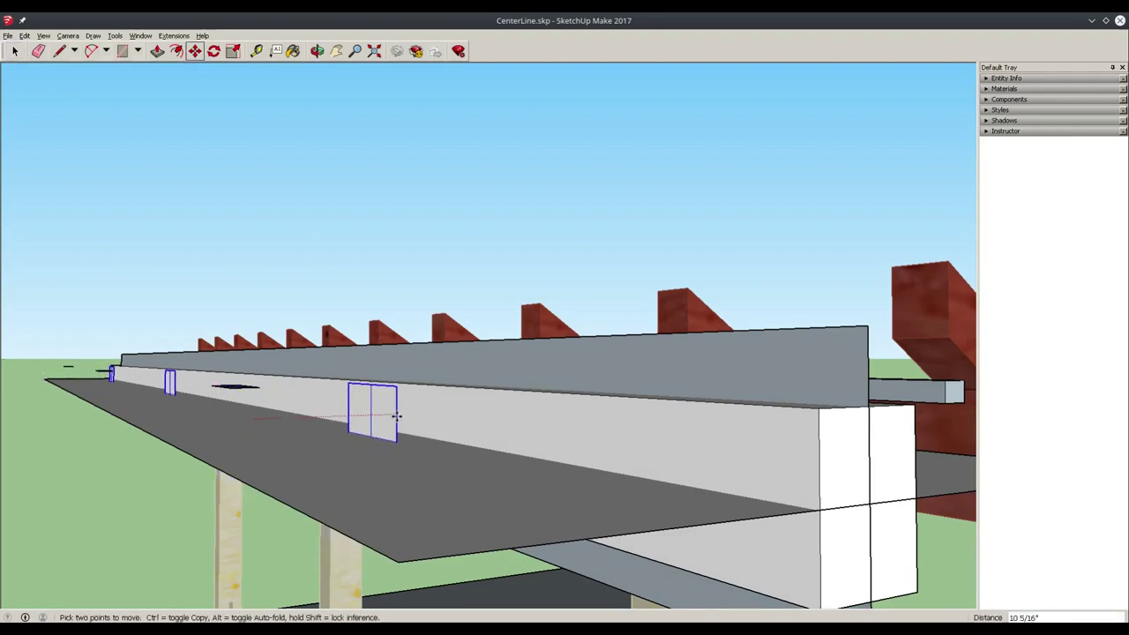
pyautogui.click(454, 406)
pyautogui.press('o')
pyautogui.moveTo(365, 396); pyautogui.dragTo(394, 466)
# Move the small grid template from the floor onto the top of the beam
pyautogui.press('space')
pyautogui.click(243, 426)
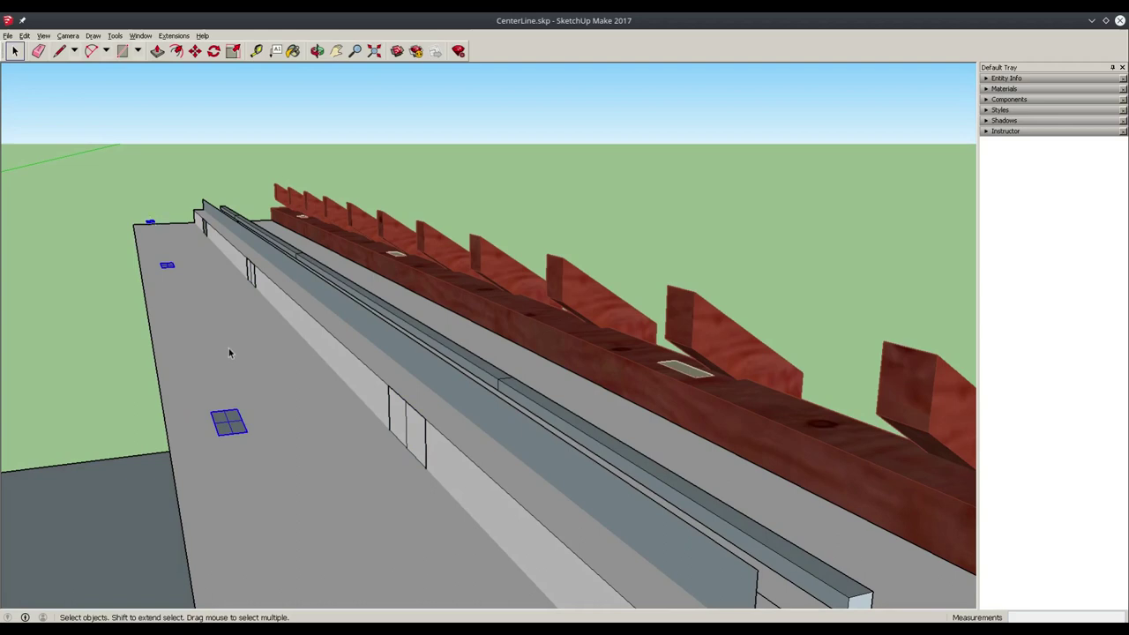
pyautogui.press('m')
pyautogui.click(229, 422)
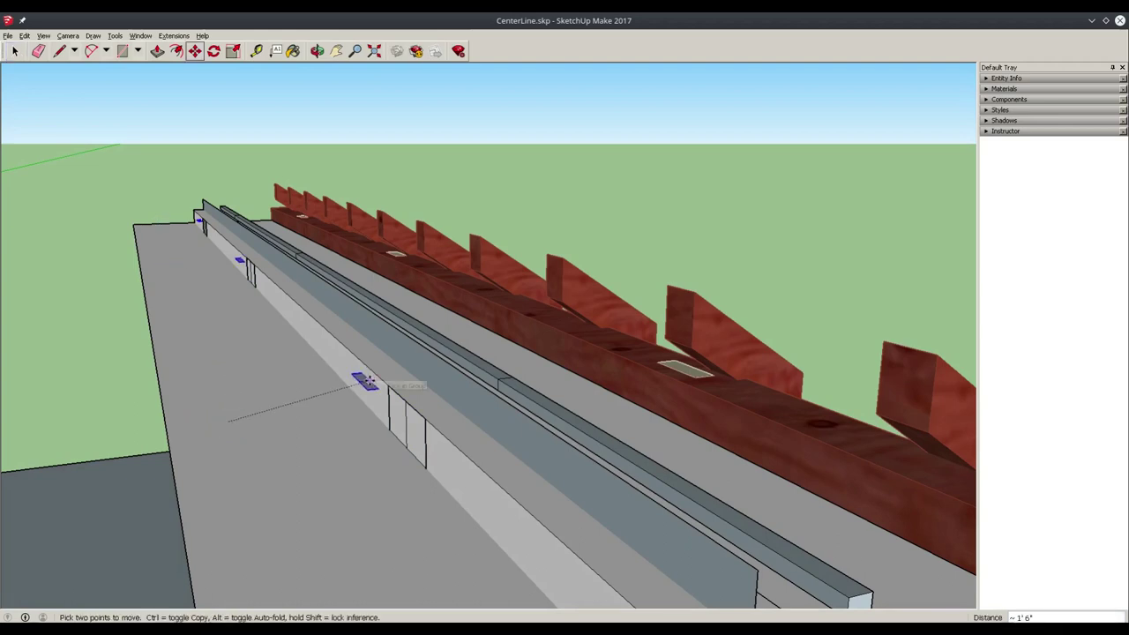
pyautogui.click(448, 399)
pyautogui.press('o')
pyautogui.moveTo(546, 397); pyautogui.dragTo(432, 502)
# Start copying the grid template, cancel it, and orbit to look up under the planes
pyautogui.press('m')
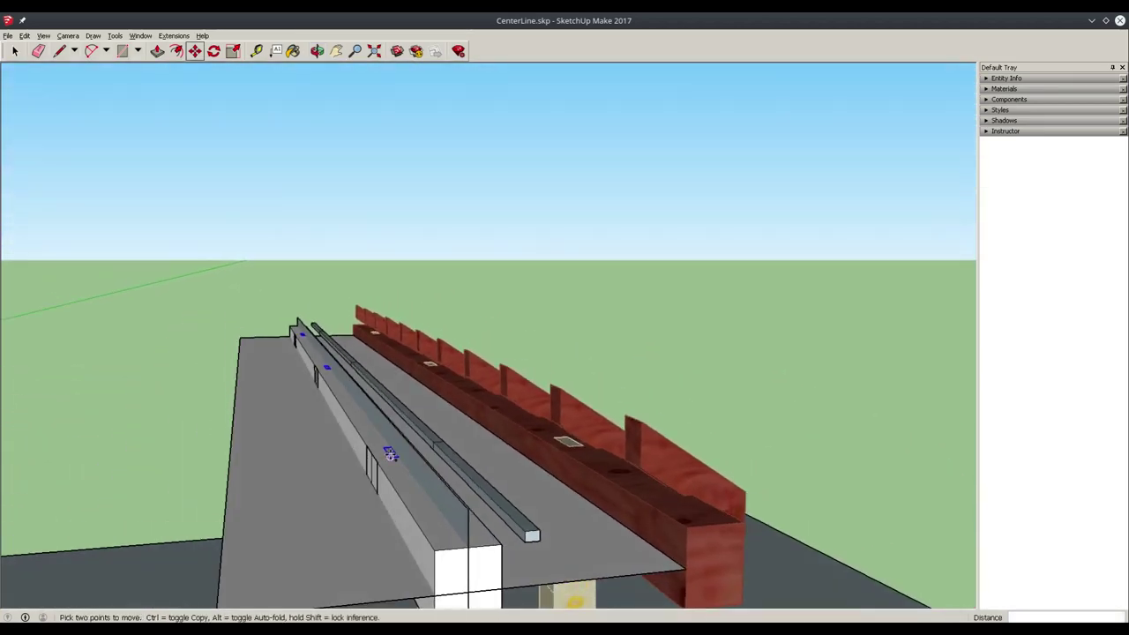
pyautogui.keyDown('ctrl'); pyautogui.click(389, 453); pyautogui.keyUp('ctrl')
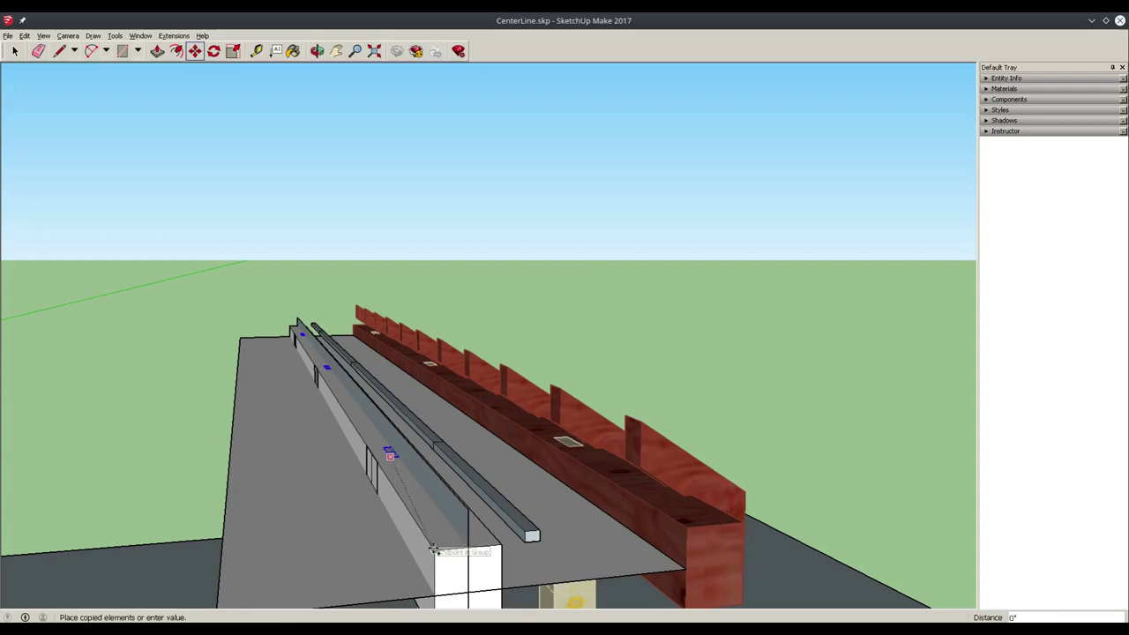
pyautogui.press('Escape')
pyautogui.press('o')
pyautogui.moveTo(485, 500); pyautogui.dragTo(484, 595)
pyautogui.press('space')
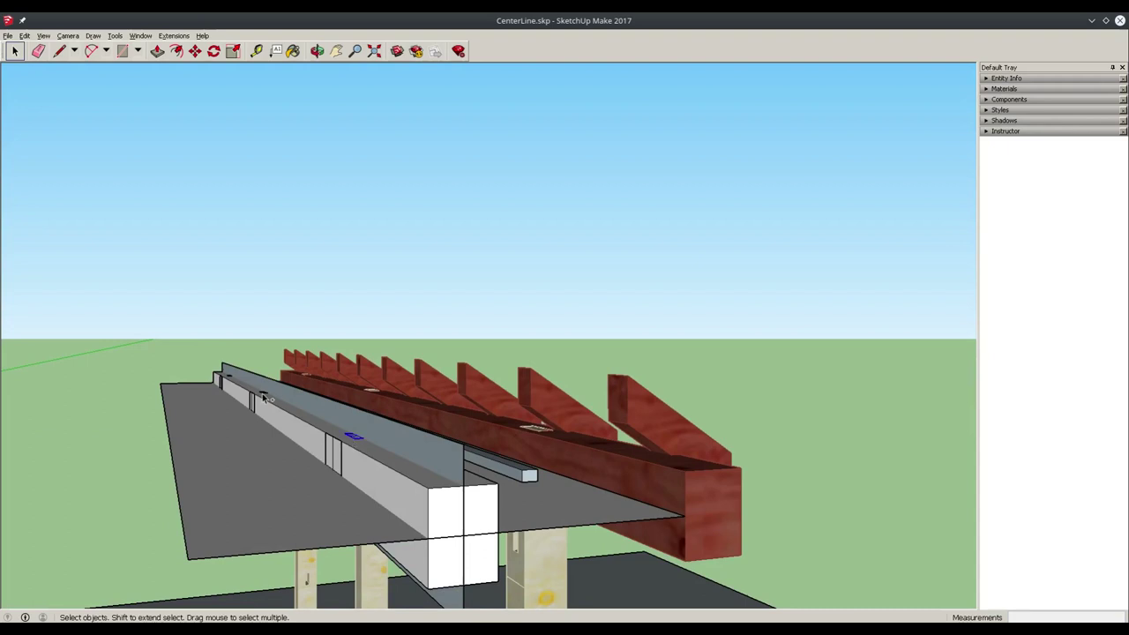
pyautogui.press('m')
pyautogui.click(353, 438)
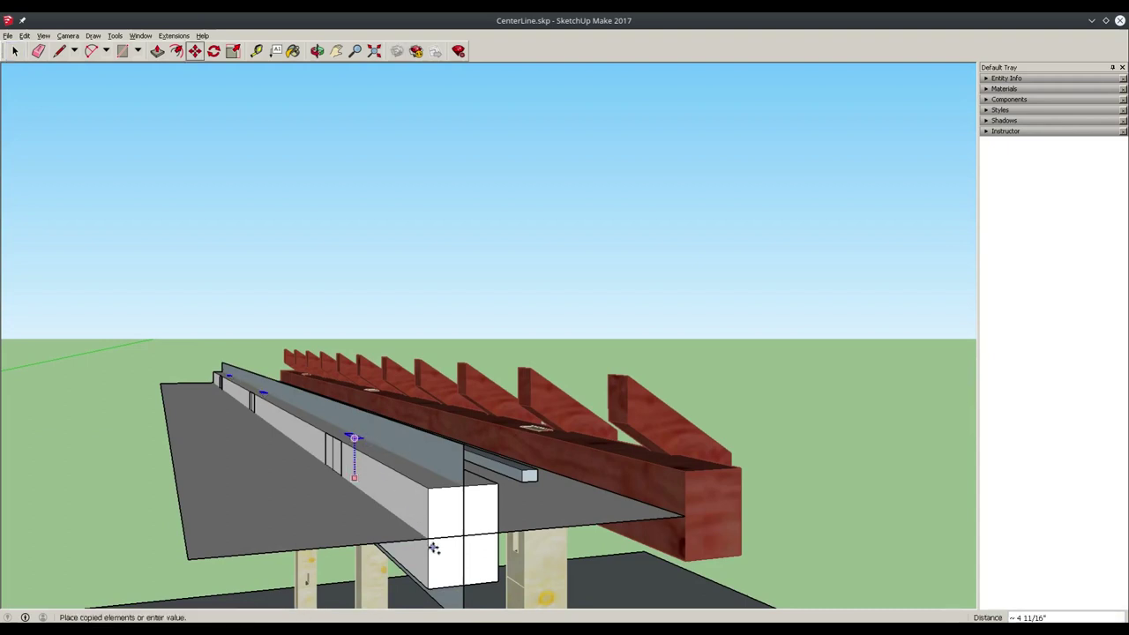
pyautogui.moveTo(489, 580); pyautogui.dragTo(494, 331, button='middle')
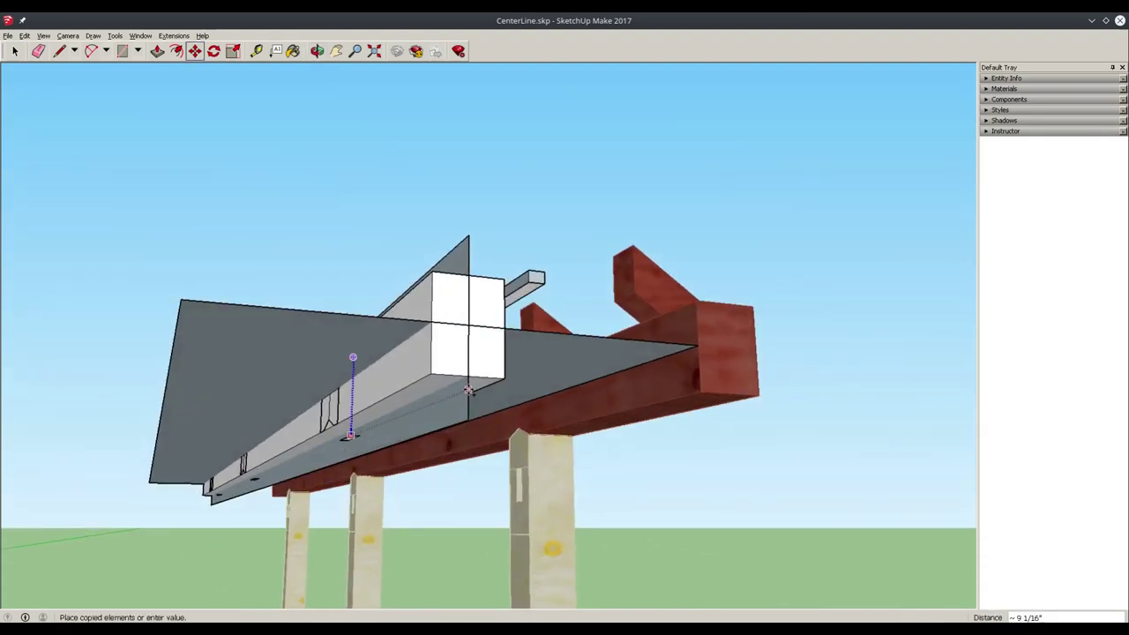
pyautogui.press('Escape')
pyautogui.moveTo(458, 454); pyautogui.dragTo(389, 314, button='middle')
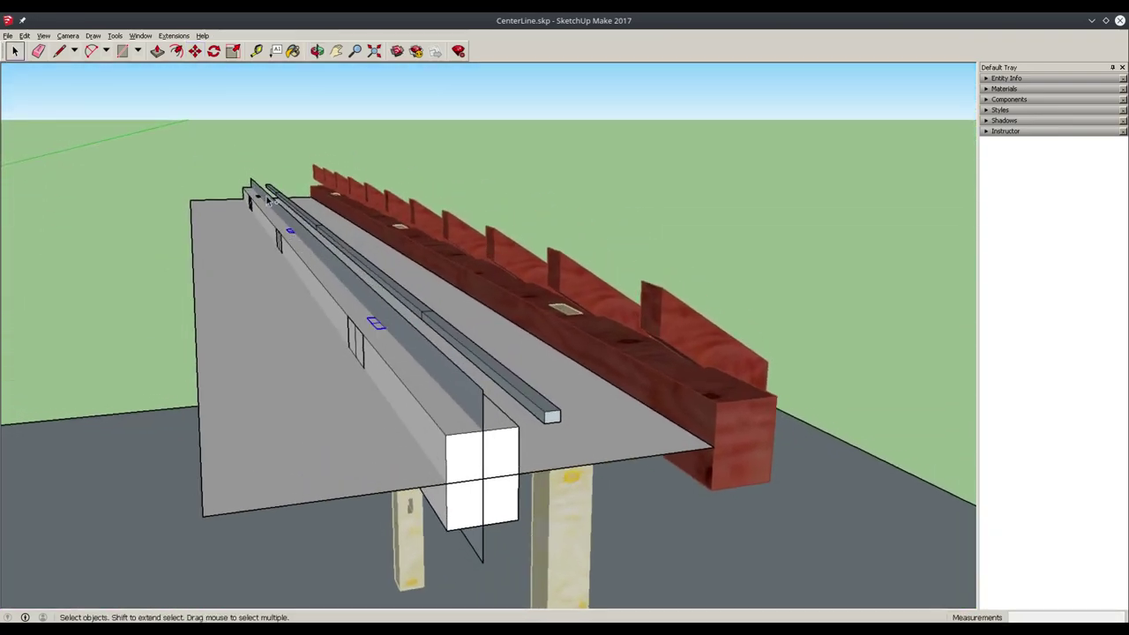
pyautogui.press('m')
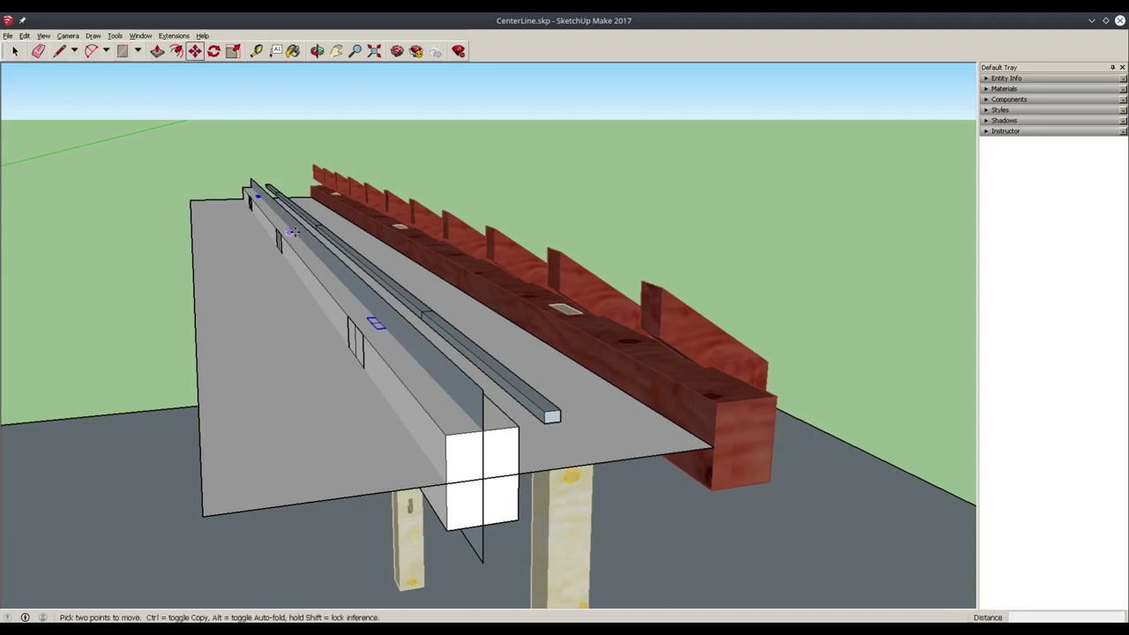
pyautogui.click(289, 232)
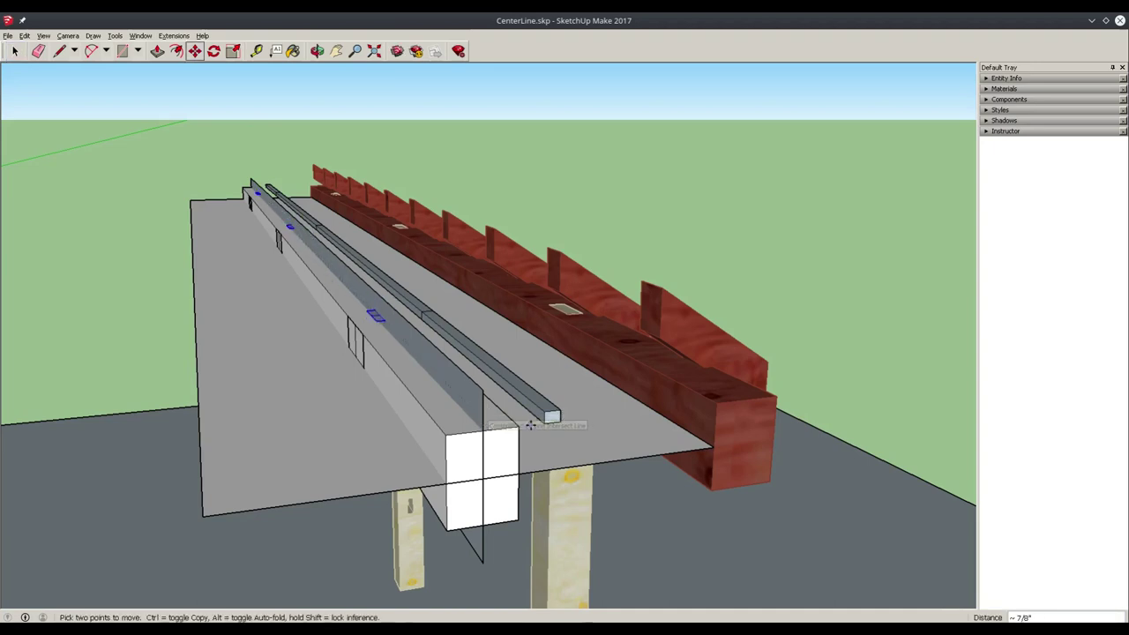
pyautogui.moveTo(530, 425); pyautogui.dragTo(473, 361, button='middle')
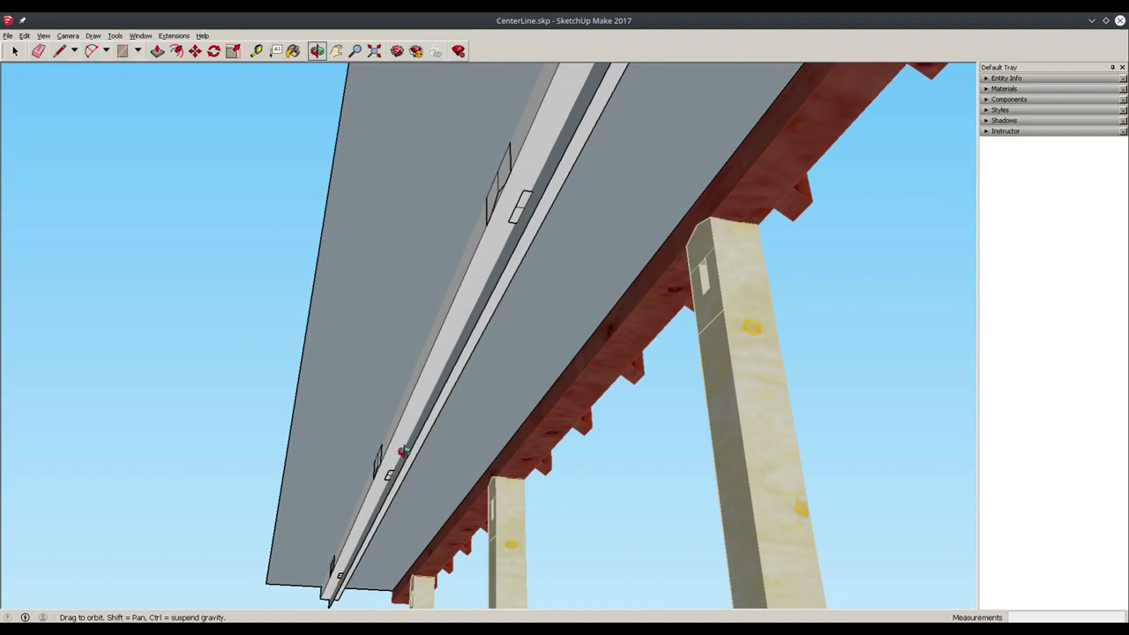
pyautogui.moveTo(414, 438); pyautogui.dragTo(440, 490)
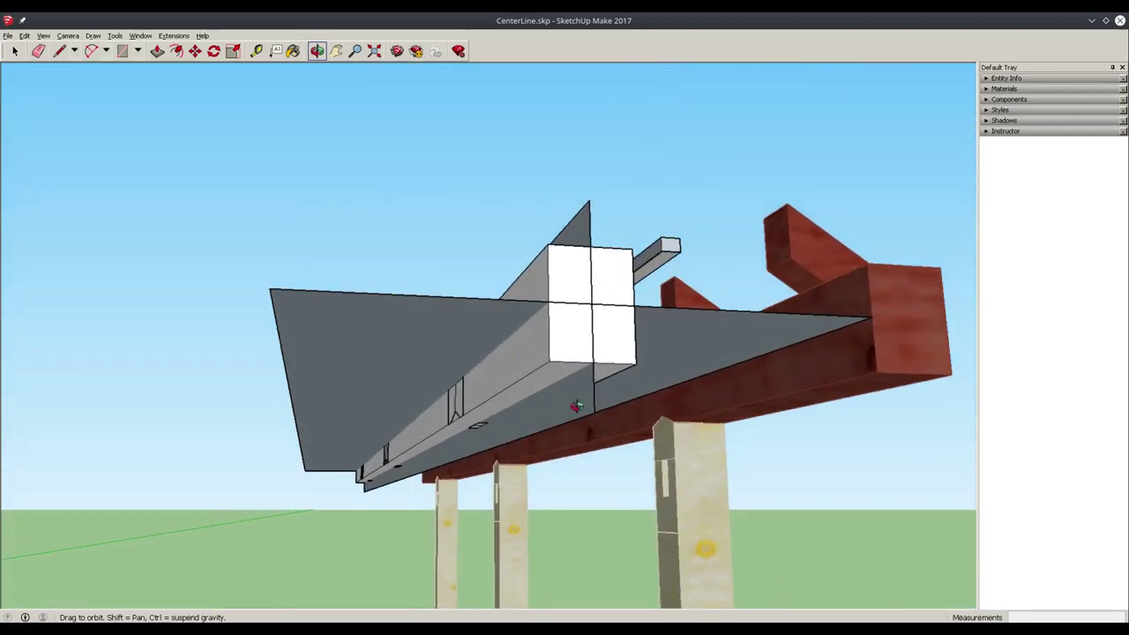
pyautogui.moveTo(595, 410); pyautogui.dragTo(511, 361)
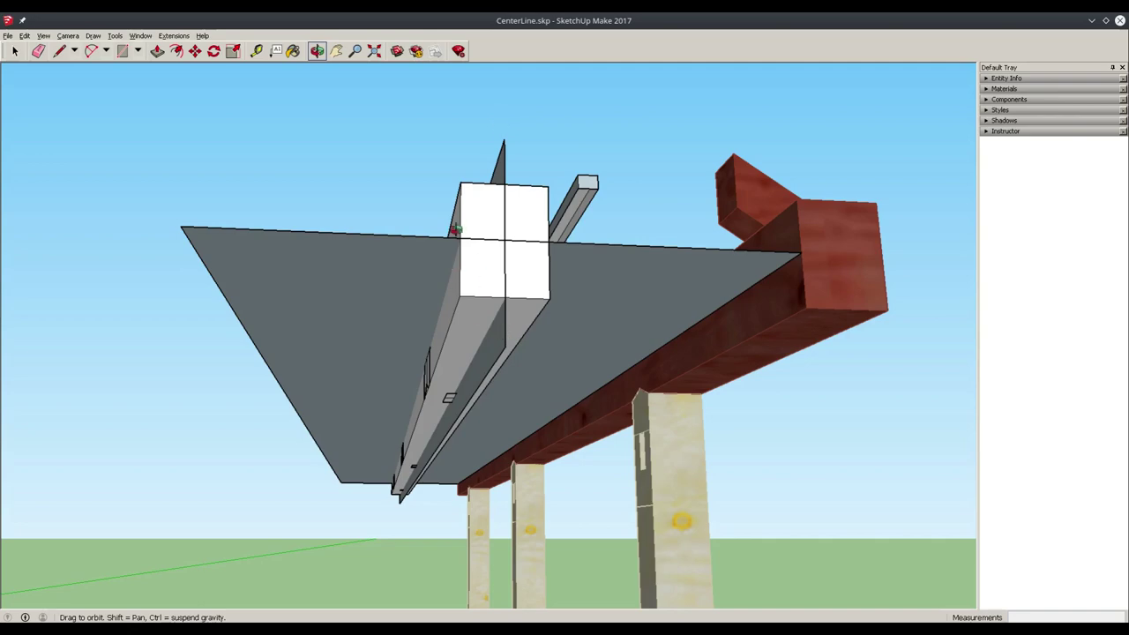
pyautogui.moveTo(458, 224); pyautogui.dragTo(388, 302)
pyautogui.press('space')
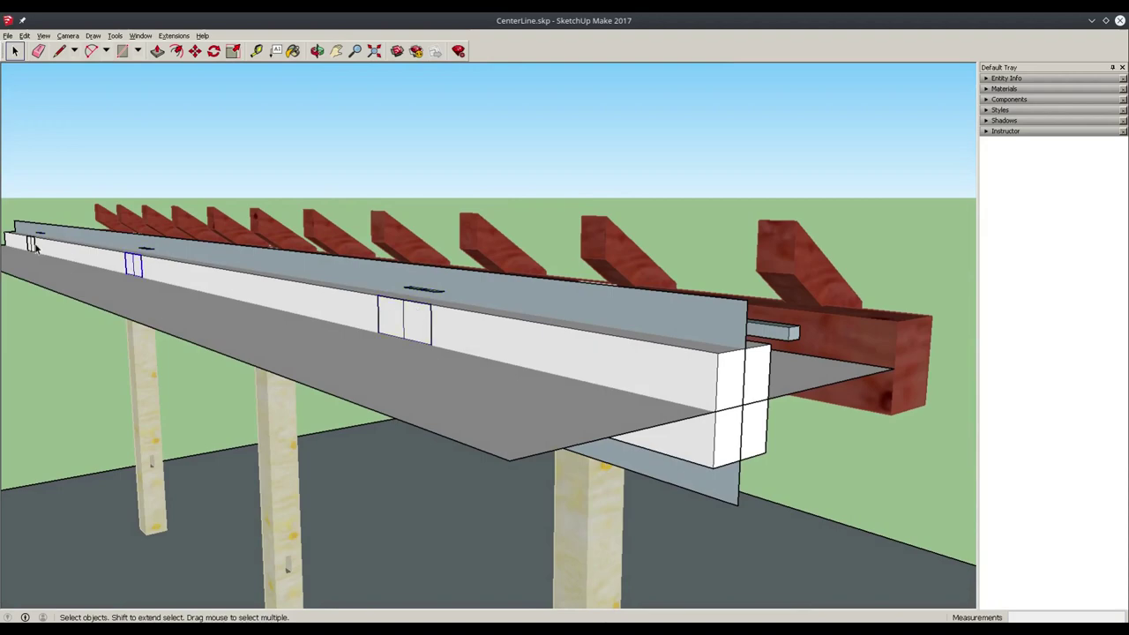
pyautogui.press('o')
pyautogui.moveTo(366, 329); pyautogui.dragTo(368, 456)
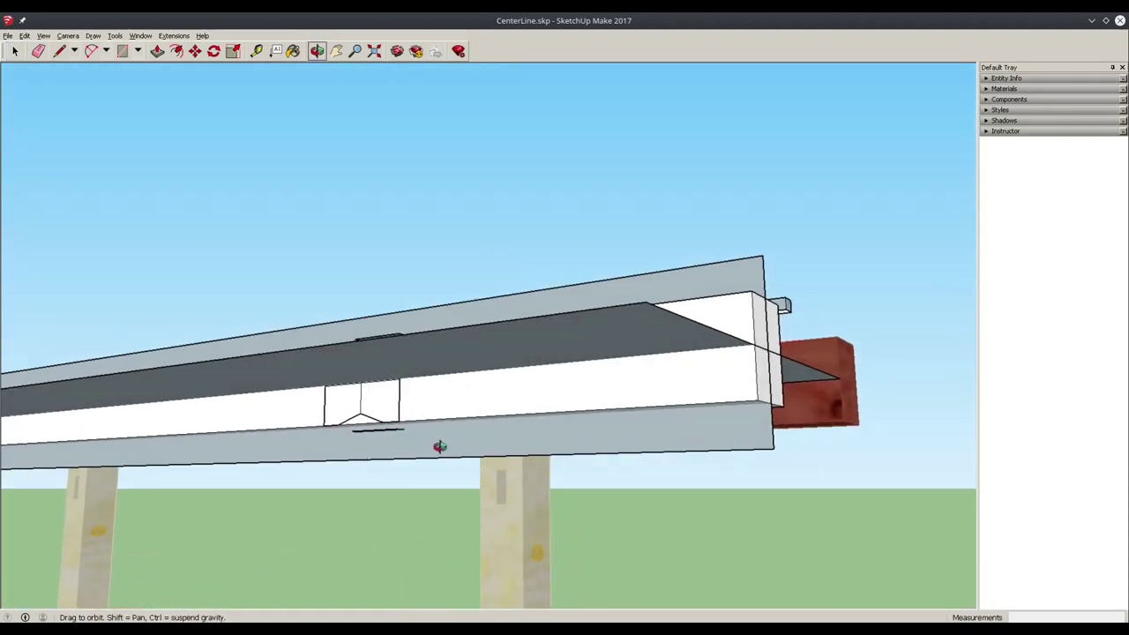
pyautogui.moveTo(547, 403); pyautogui.dragTo(452, 458)
# Select the red rafter group, then orbit and zoom down onto the beam face near the mortise
pyautogui.press('space')
pyautogui.click(462, 368)
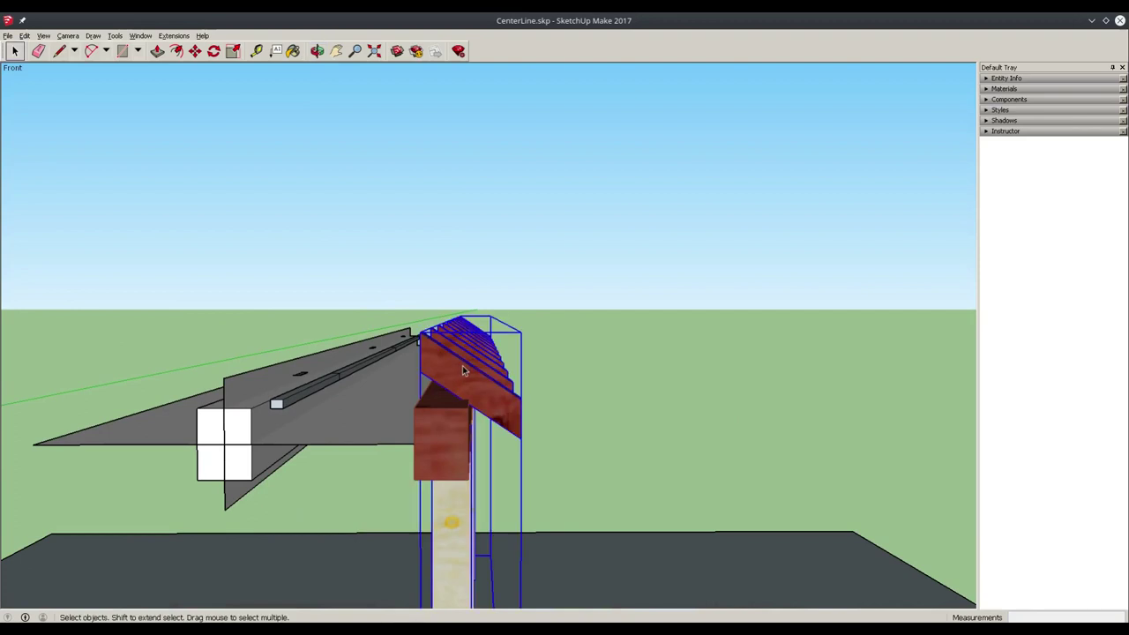
pyautogui.press('o')
pyautogui.moveTo(326, 382); pyautogui.dragTo(316, 385)
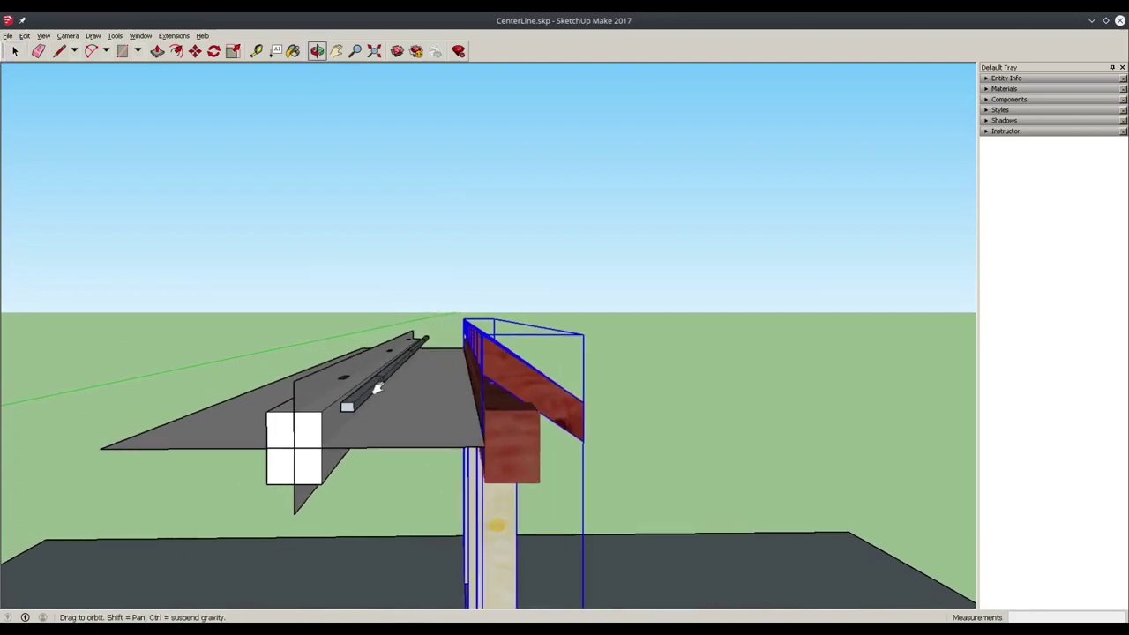
pyautogui.moveTo(379, 388); pyautogui.dragTo(401, 378)
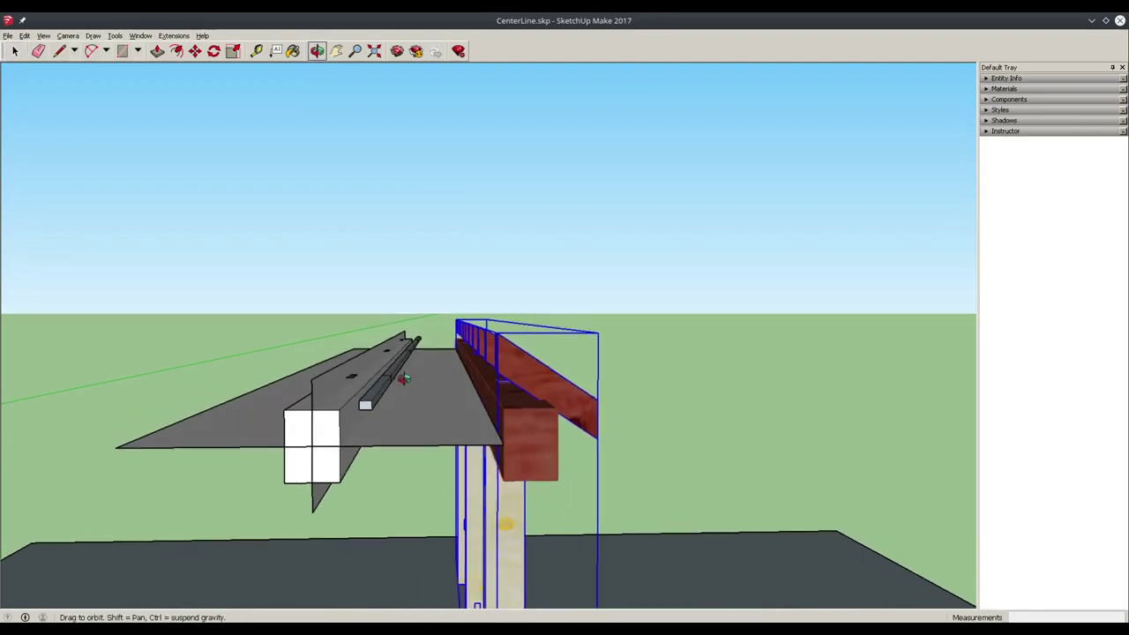
pyautogui.moveTo(473, 406); pyautogui.dragTo(426, 445)
pyautogui.scroll(5, 590, 371)
pyautogui.moveTo(591, 370); pyautogui.dragTo(361, 537)
pyautogui.moveTo(503, 495); pyautogui.dragTo(491, 517)
# Start lines at the grey bar's edge and the vertical line's foot, cancelling each unfinished attempt
pyautogui.press('l')
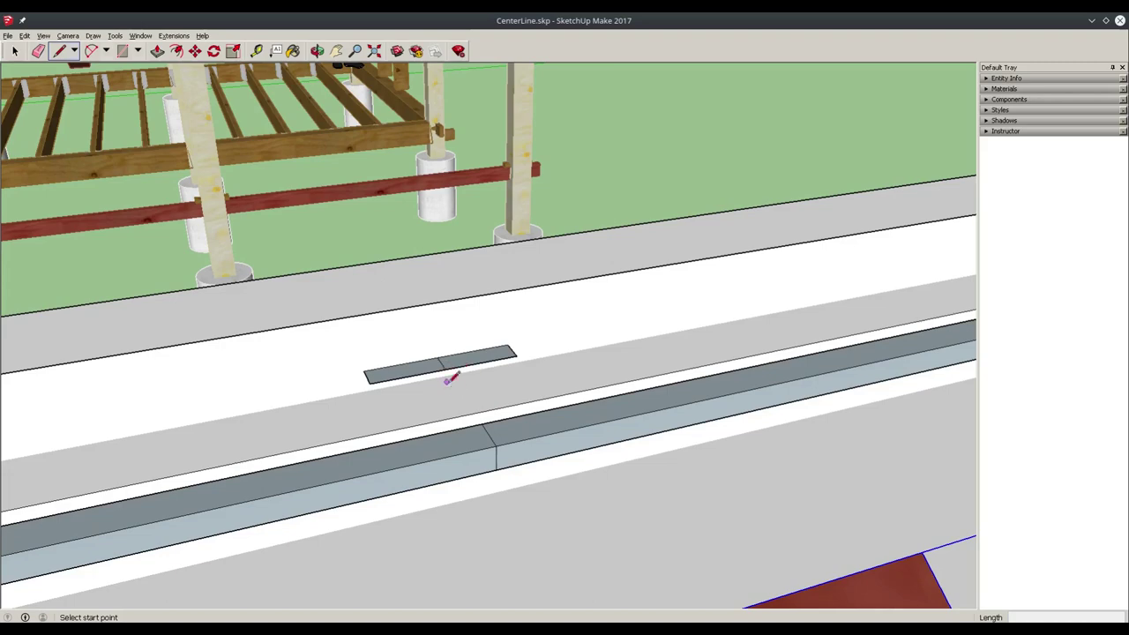
pyautogui.click(462, 415)
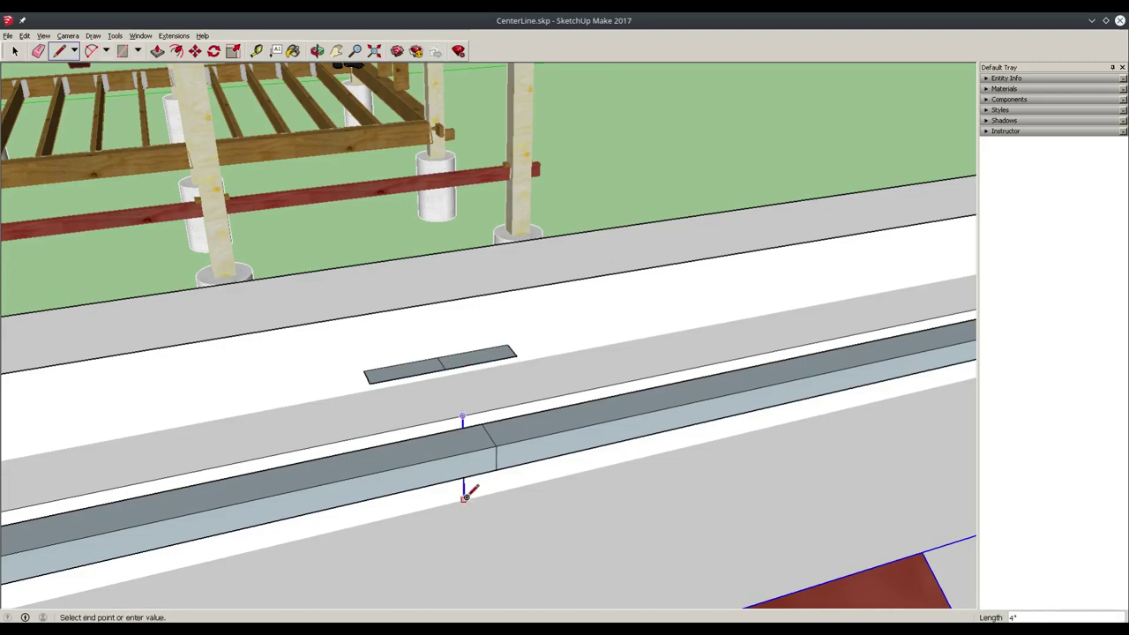
pyautogui.scroll(6, 464, 499)
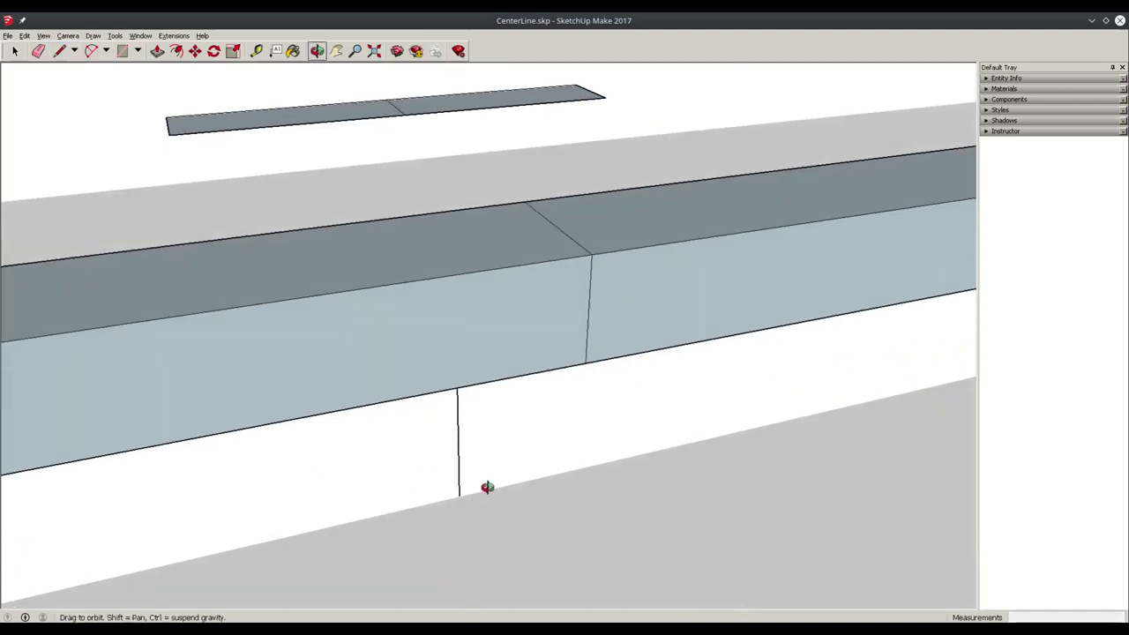
pyautogui.moveTo(466, 485); pyautogui.dragTo(538, 462, button='middle')
pyautogui.press('Escape')
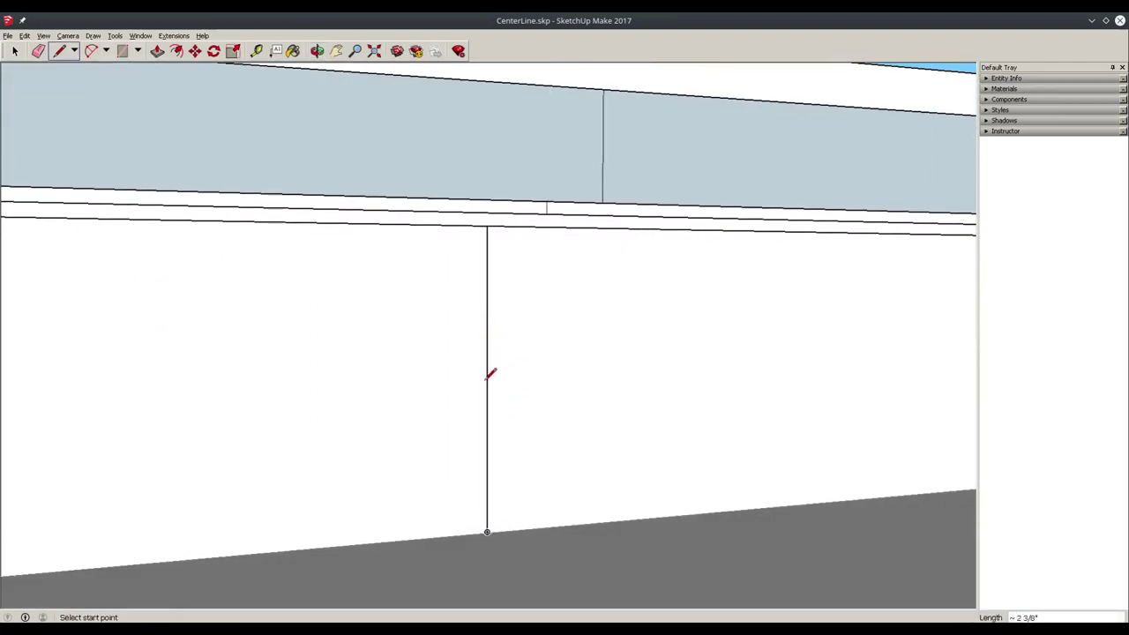
pyautogui.click(492, 376)
pyautogui.press('Escape')
pyautogui.click(487, 532)
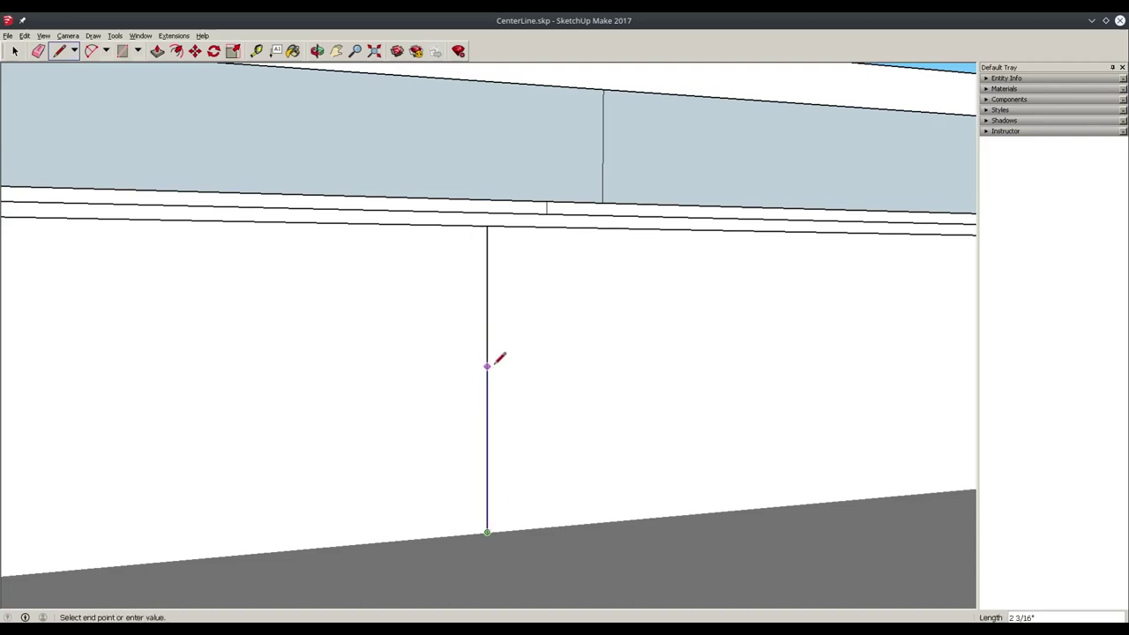
pyautogui.press('Escape')
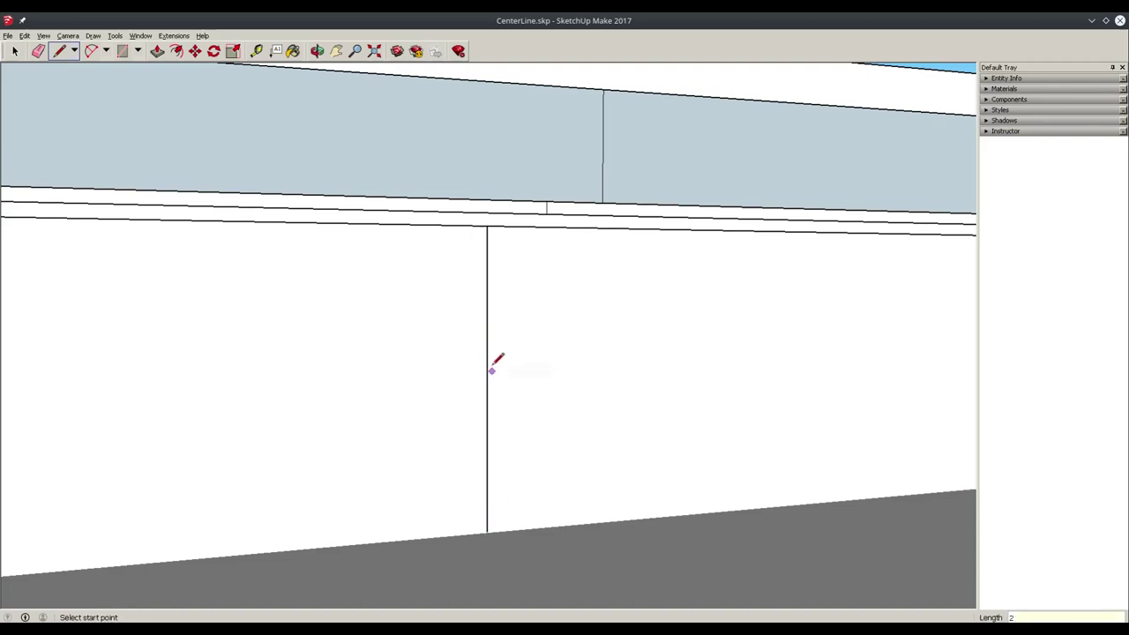
# Draw the rectangle outline's left and right sides from the vertical line up to the top edge
pyautogui.click(488, 380)
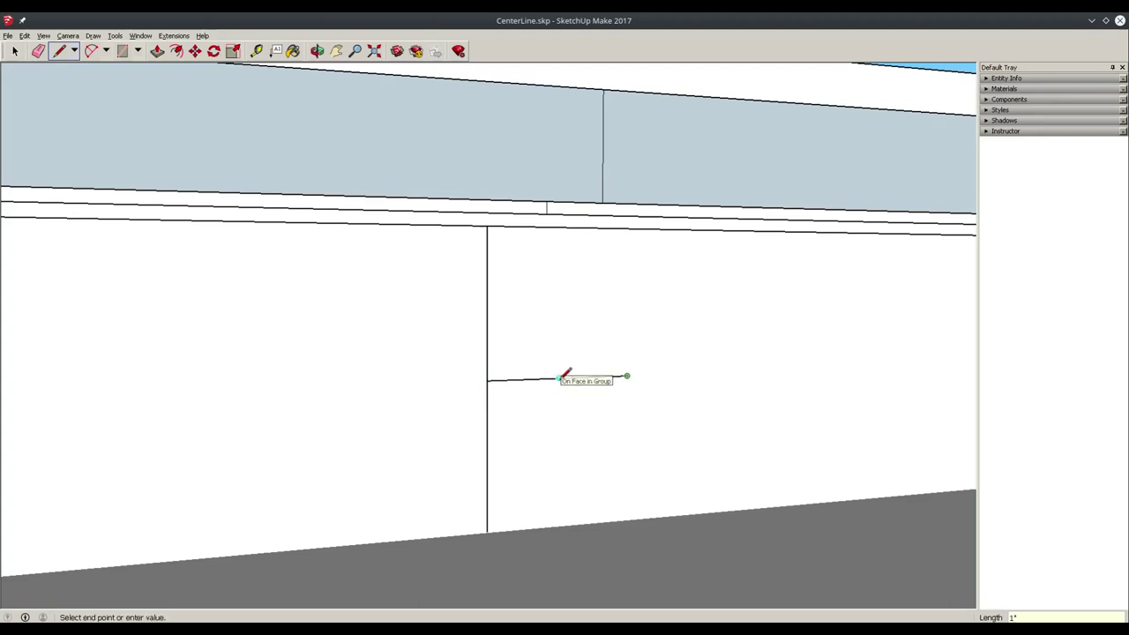
pyautogui.click(329, 223)
pyautogui.press('Escape')
pyautogui.click(626, 377)
pyautogui.click(628, 230)
pyautogui.press('space')
pyautogui.press('l')
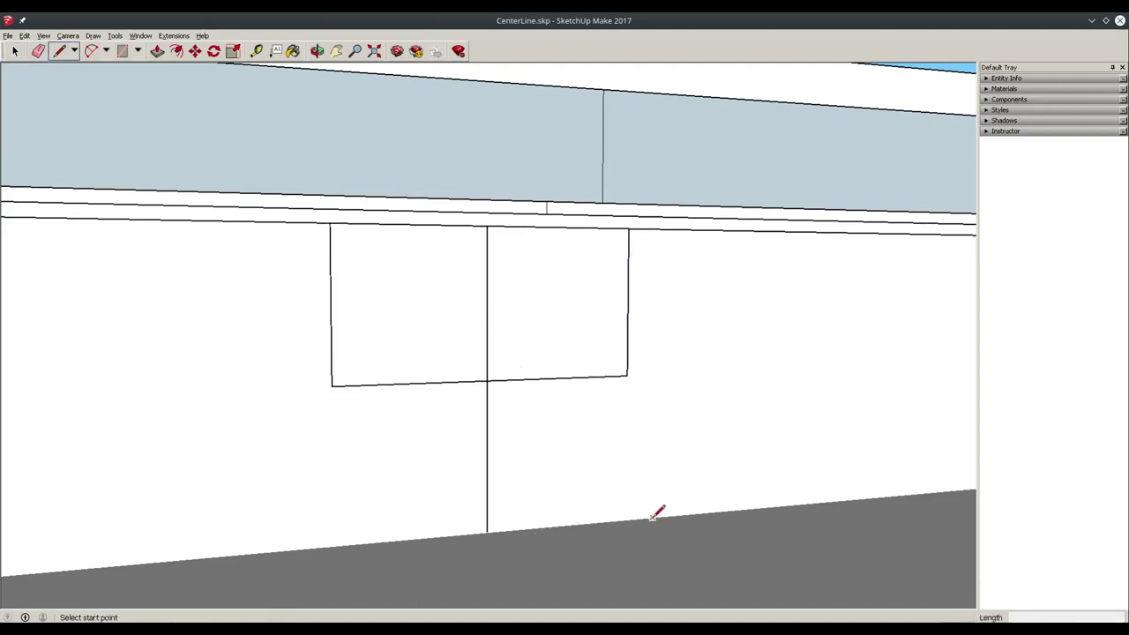
pyautogui.press('space')
pyautogui.click(485, 226)
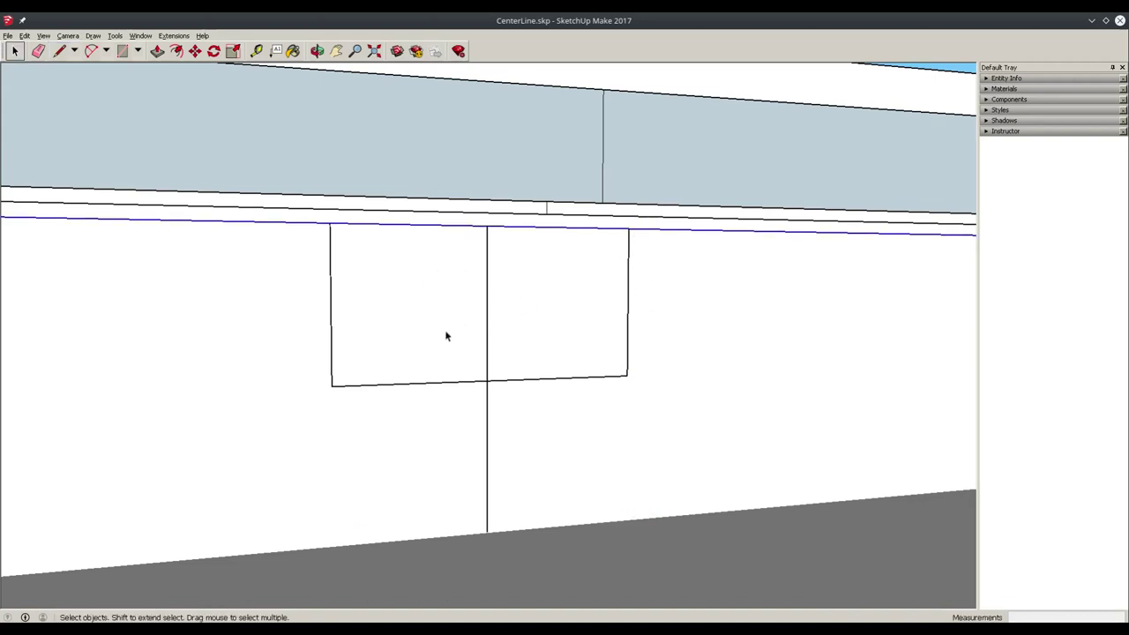
pyautogui.moveTo(522, 292); pyautogui.dragTo(632, 403, button='middle')
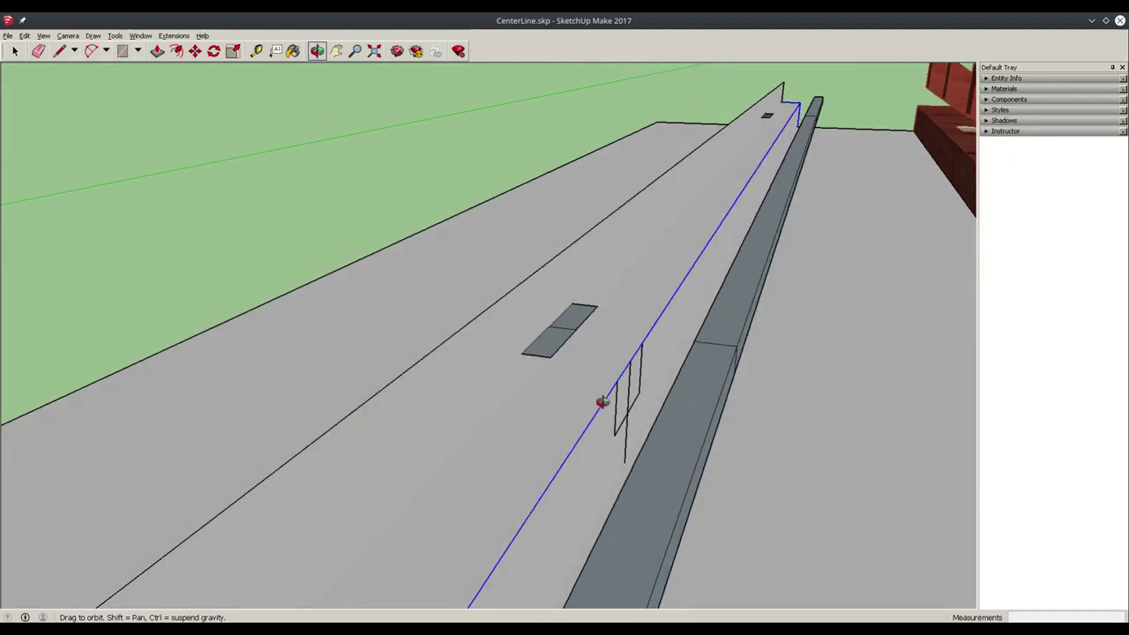
pyautogui.press('space')
pyautogui.click(633, 404)
pyautogui.click(632, 393)
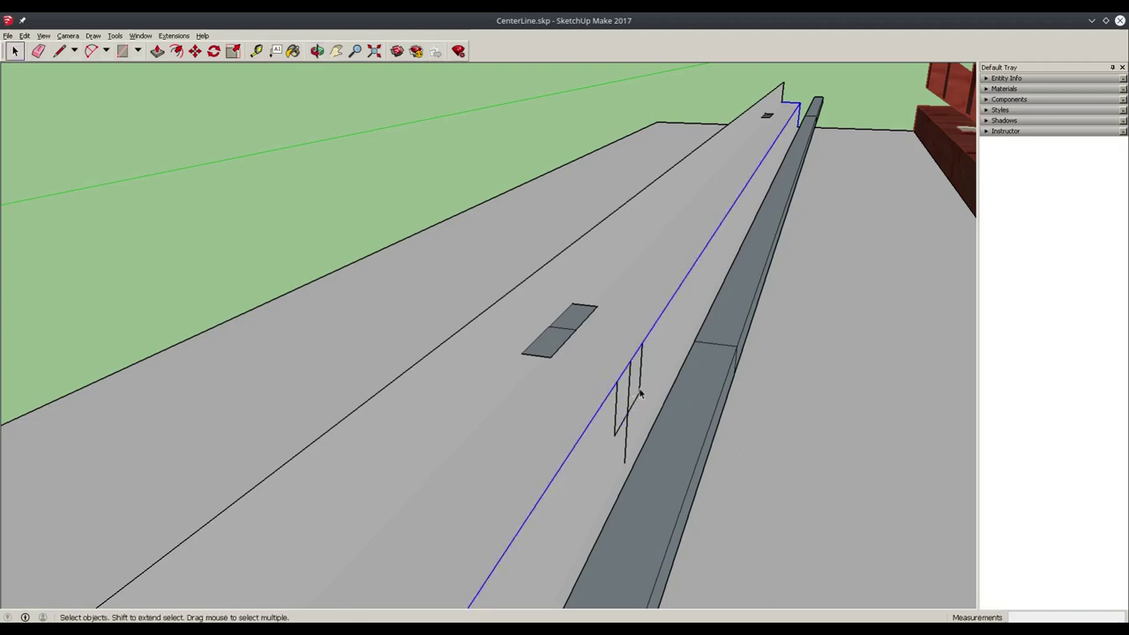
pyautogui.click(637, 402)
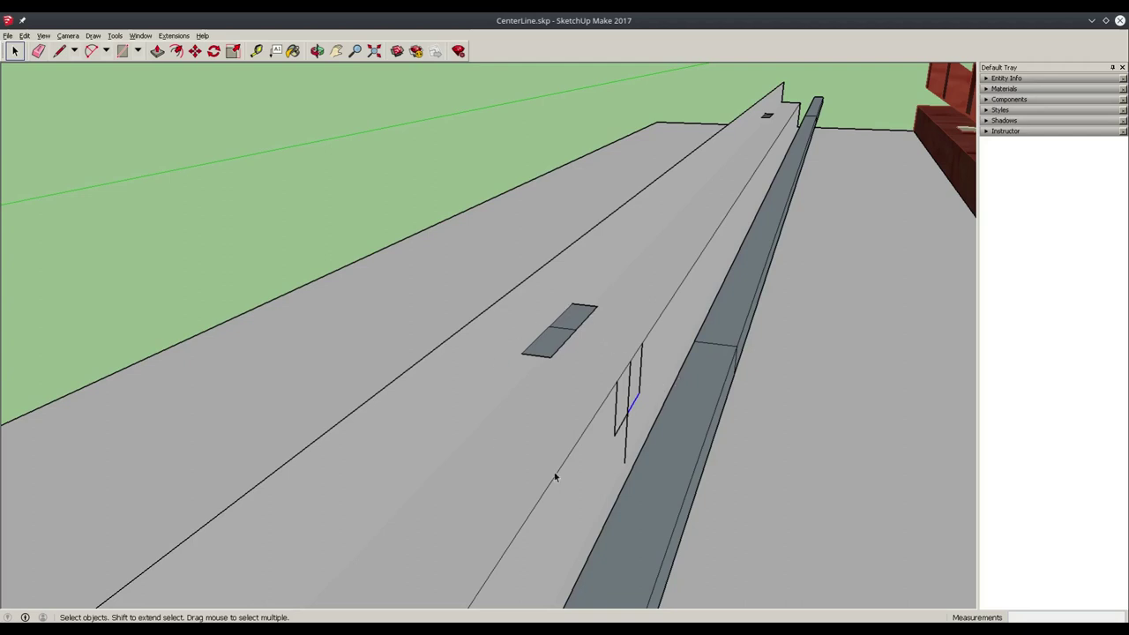
pyautogui.doubleClick(684, 410)
pyautogui.click(398, 318)
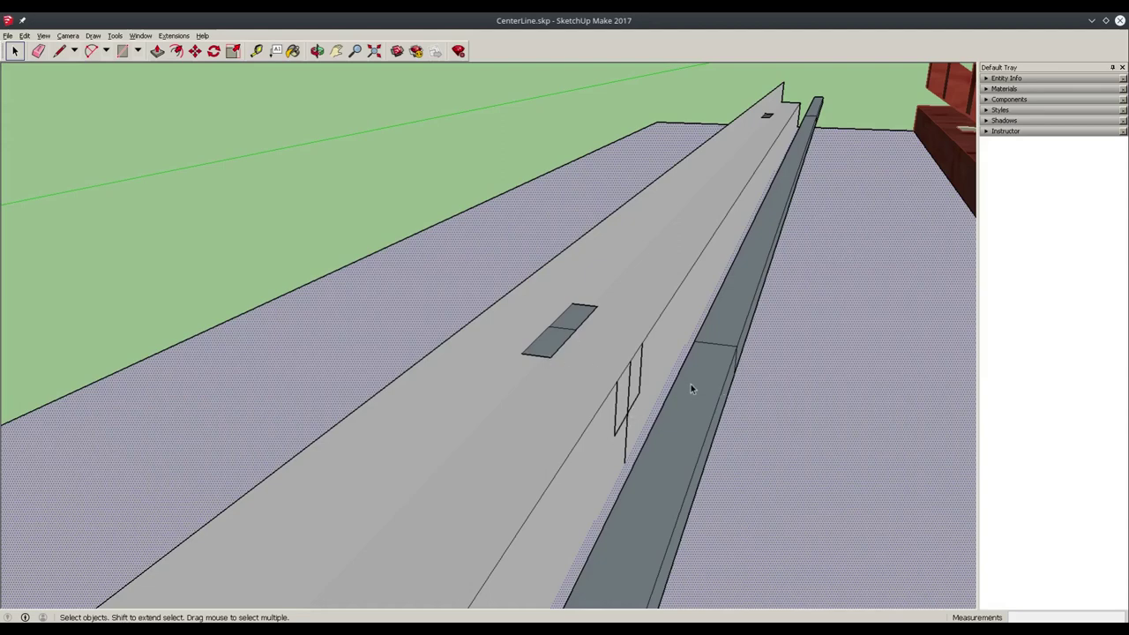
pyautogui.press('o')
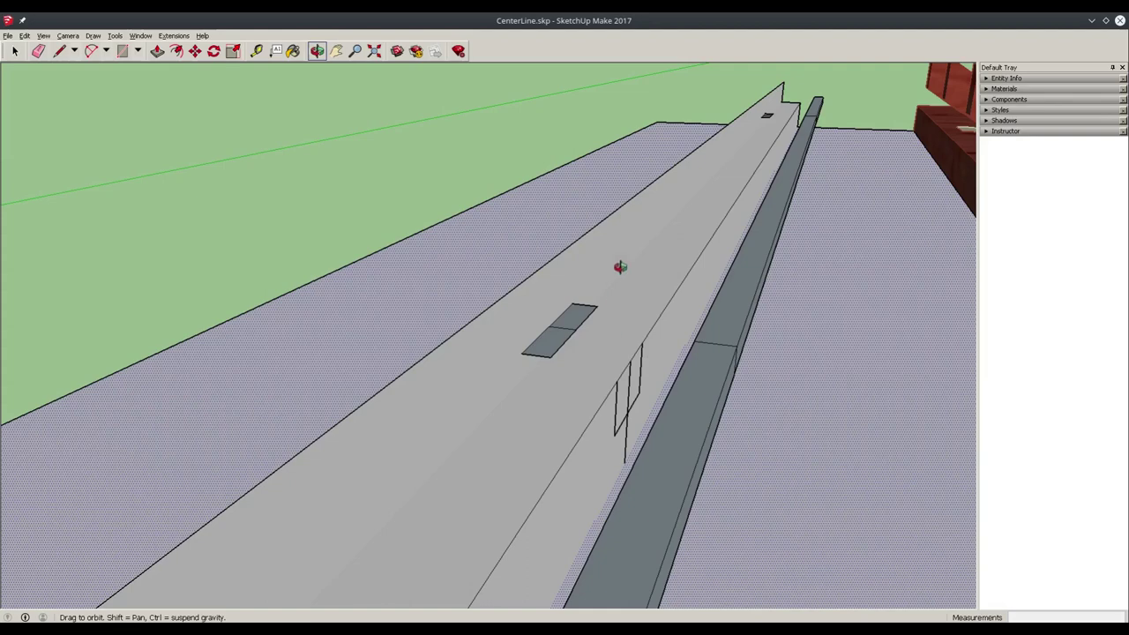
pyautogui.press('space')
pyautogui.click(415, 171)
pyautogui.press('o')
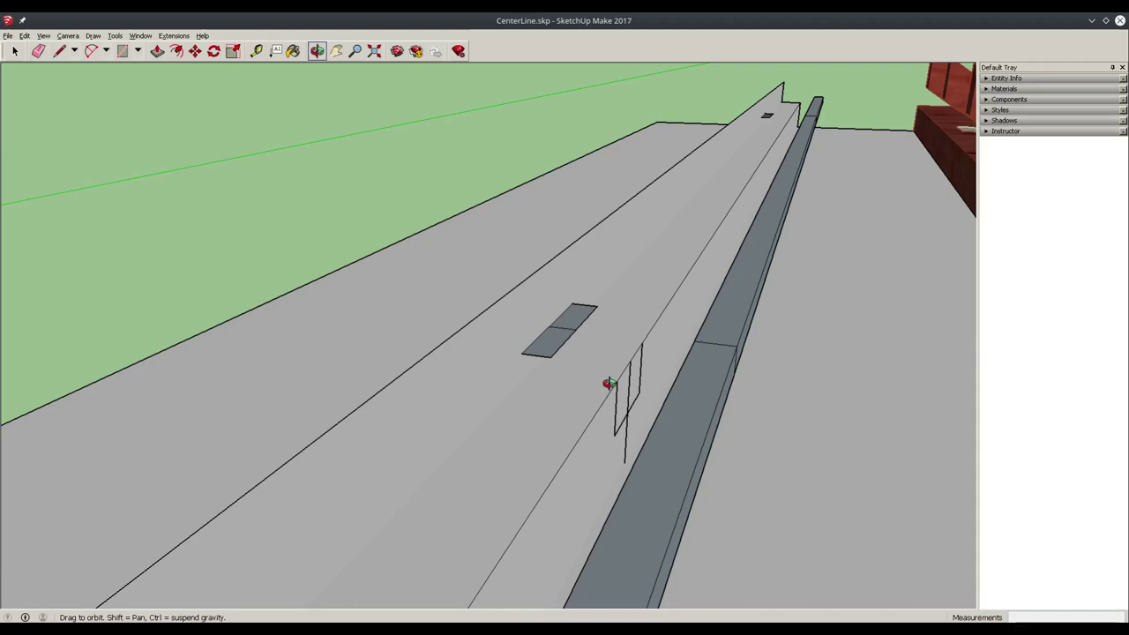
pyautogui.moveTo(622, 392)
pyautogui.mouseDown()
pyautogui.moveTo(616, 403)
pyautogui.moveTo(596, 374)
pyautogui.moveTo(618, 408)
pyautogui.mouseUp()
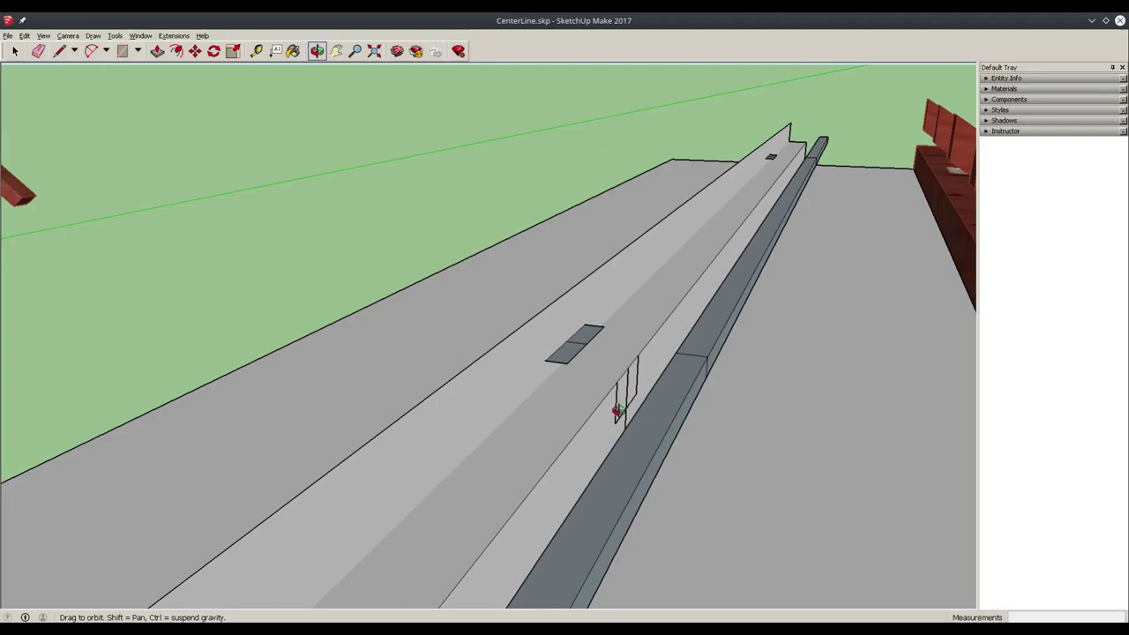
# Orbit and zoom around the slab and beam to a lower, wider view
pyautogui.moveTo(618, 410); pyautogui.dragTo(612, 391)
pyautogui.moveTo(635, 453); pyautogui.dragTo(732, 331)
pyautogui.scroll(-5, 737, 344)
pyautogui.scroll(3, 711, 352)
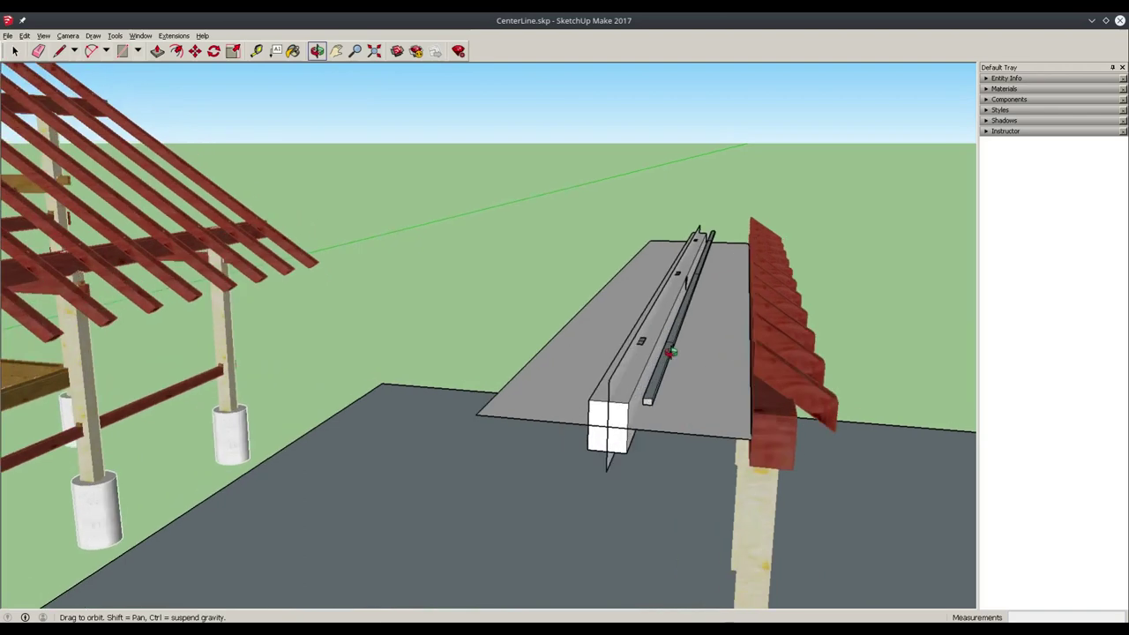
pyautogui.scroll(3, 670, 351)
pyautogui.moveTo(650, 391); pyautogui.dragTo(887, 365)
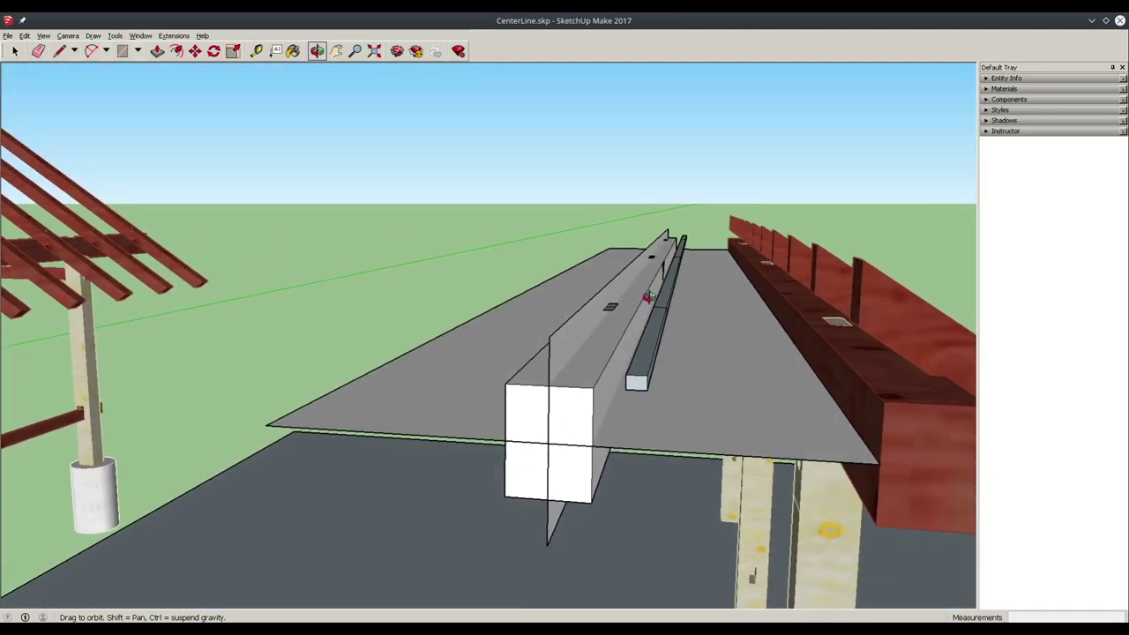
pyautogui.moveTo(527, 314); pyautogui.dragTo(617, 296)
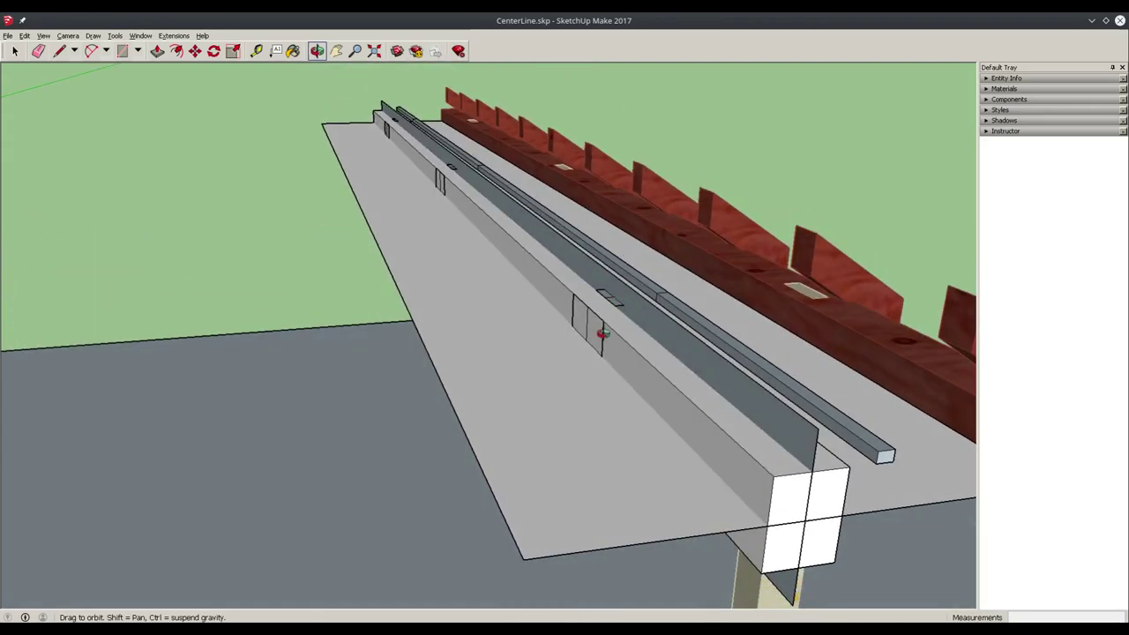
pyautogui.moveTo(610, 337); pyautogui.dragTo(611, 205)
# Inside the beam group, shrink the beam's end face vertically about its centre
pyautogui.press('space')
pyautogui.doubleClick(719, 424)
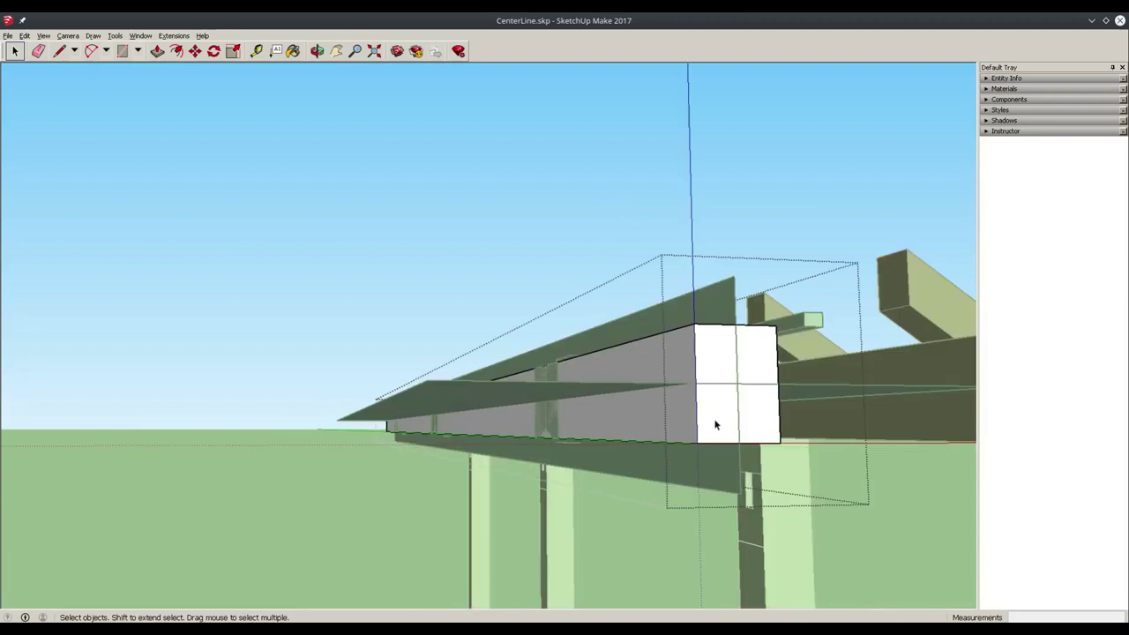
pyautogui.click(720, 423)
pyautogui.press('s')
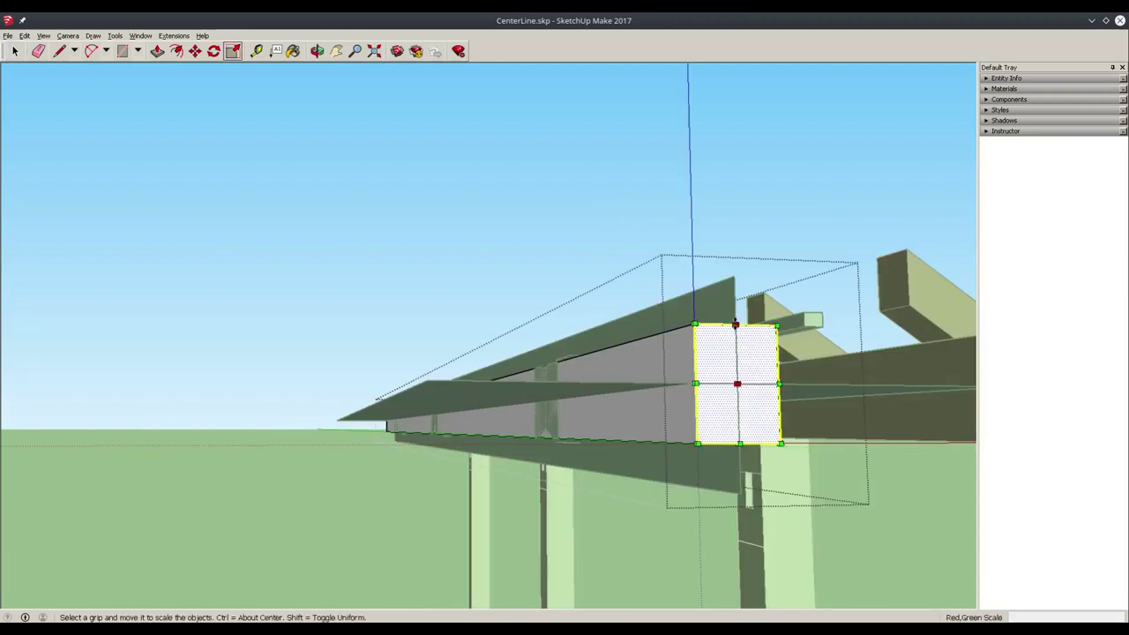
pyautogui.keyDown('ctrl'); pyautogui.moveTo(735, 324); pyautogui.dragTo(738, 335); pyautogui.keyUp('ctrl')
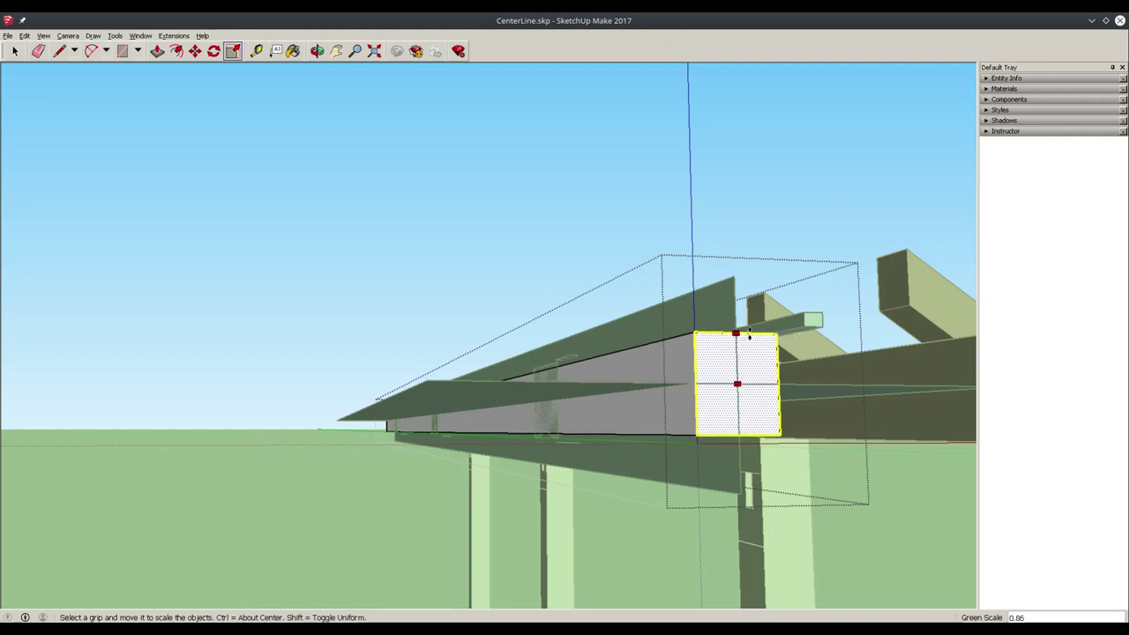
pyautogui.press('space')
# Begin moving the beam from its end, then cancel the move
pyautogui.press('m')
pyautogui.click(677, 411)
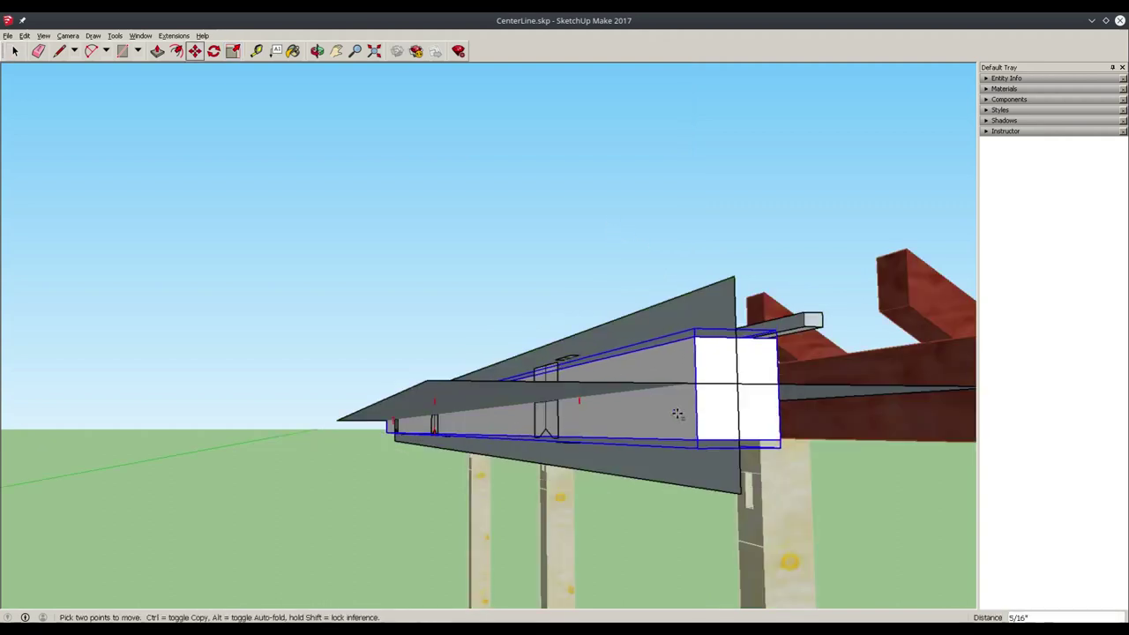
pyautogui.press('Escape')
pyautogui.press('space')
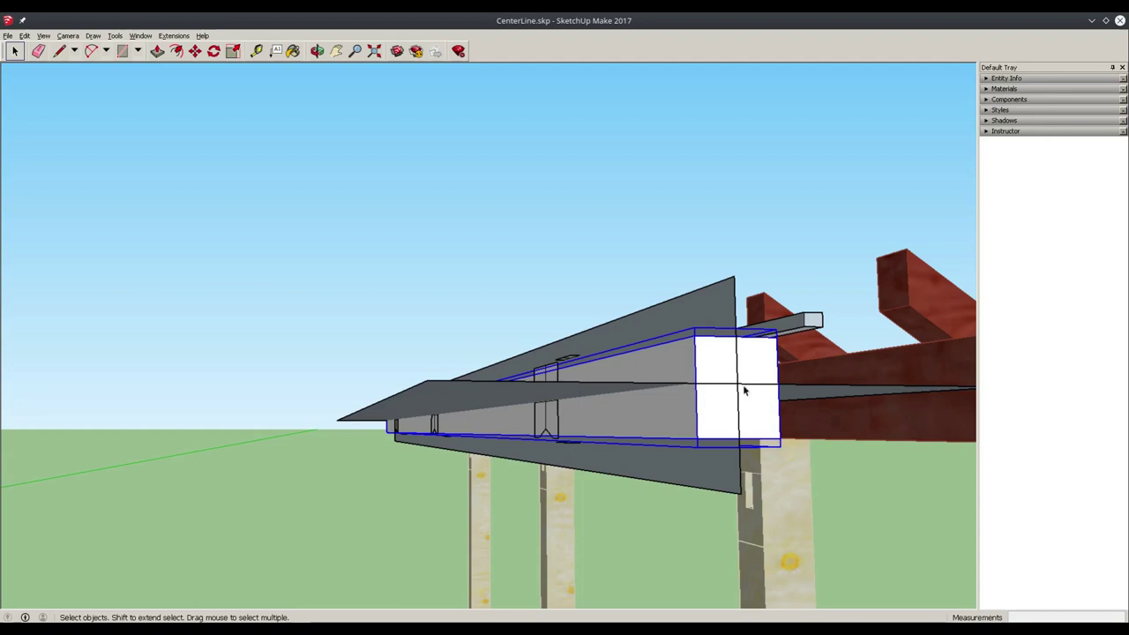
# Undo the last change, close the beam component's editing context, and orbit along the beam
pyautogui.hotkey('ctrl', 'z')
pyautogui.click(511, 265)
pyautogui.moveTo(635, 355); pyautogui.dragTo(779, 404, button='middle')
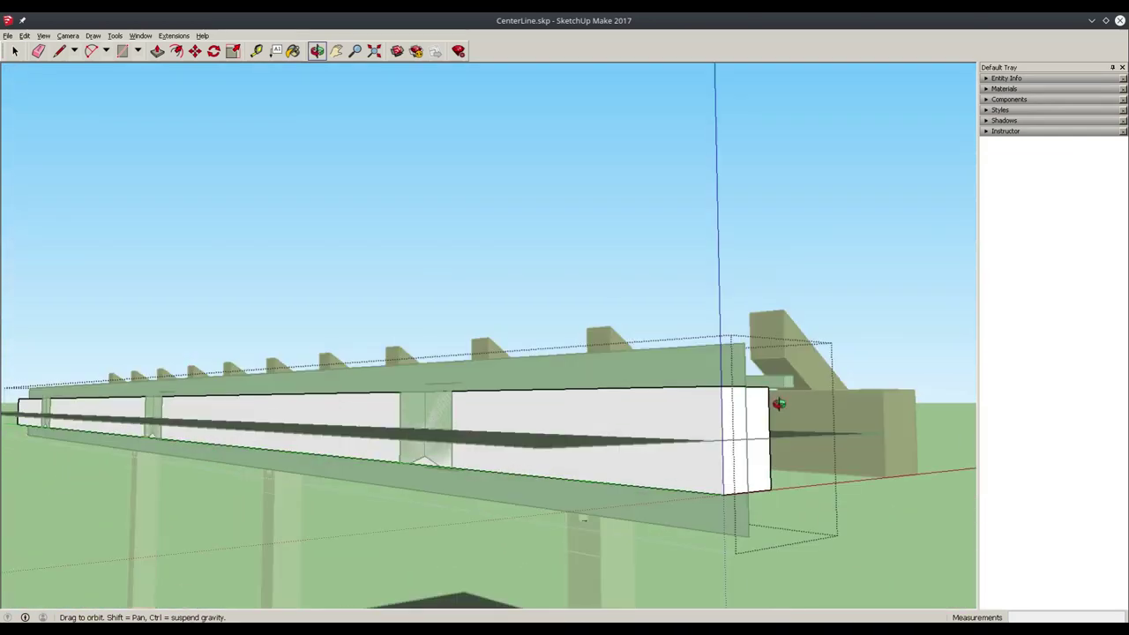
pyautogui.click(603, 322)
pyautogui.moveTo(599, 332); pyautogui.dragTo(723, 264, button='middle')
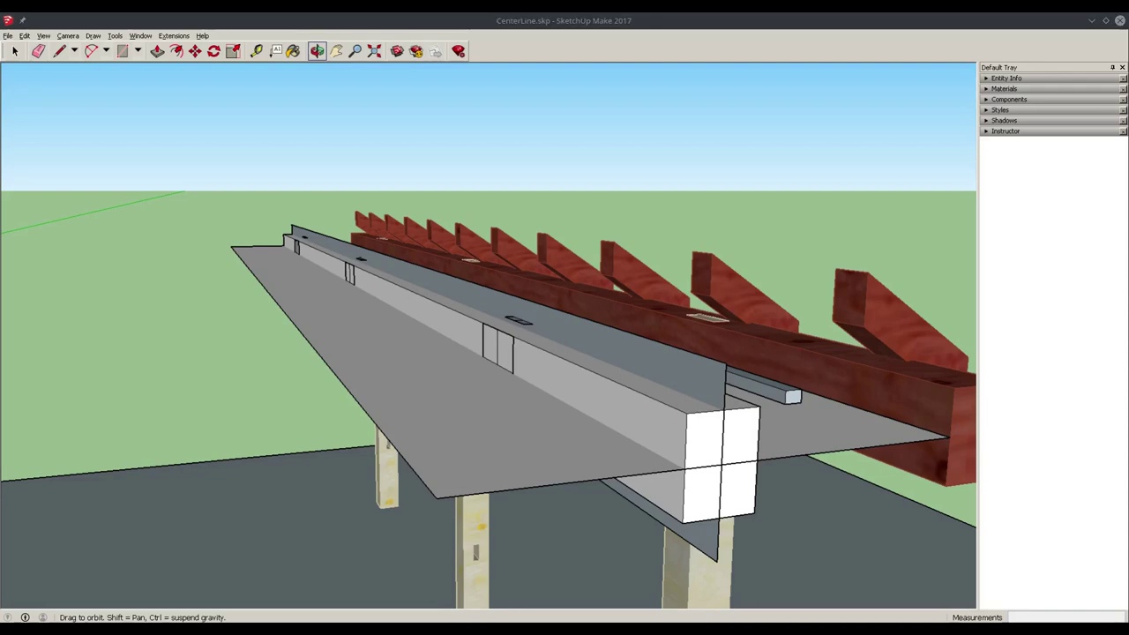
pyautogui.moveTo(373, 328); pyautogui.dragTo(491, 438)
pyautogui.press('space')
# Inside the beam component, rotate the beam's end face about 10 degrees to twist it
pyautogui.doubleClick(490, 437)
pyautogui.click(491, 447)
pyautogui.press('q')
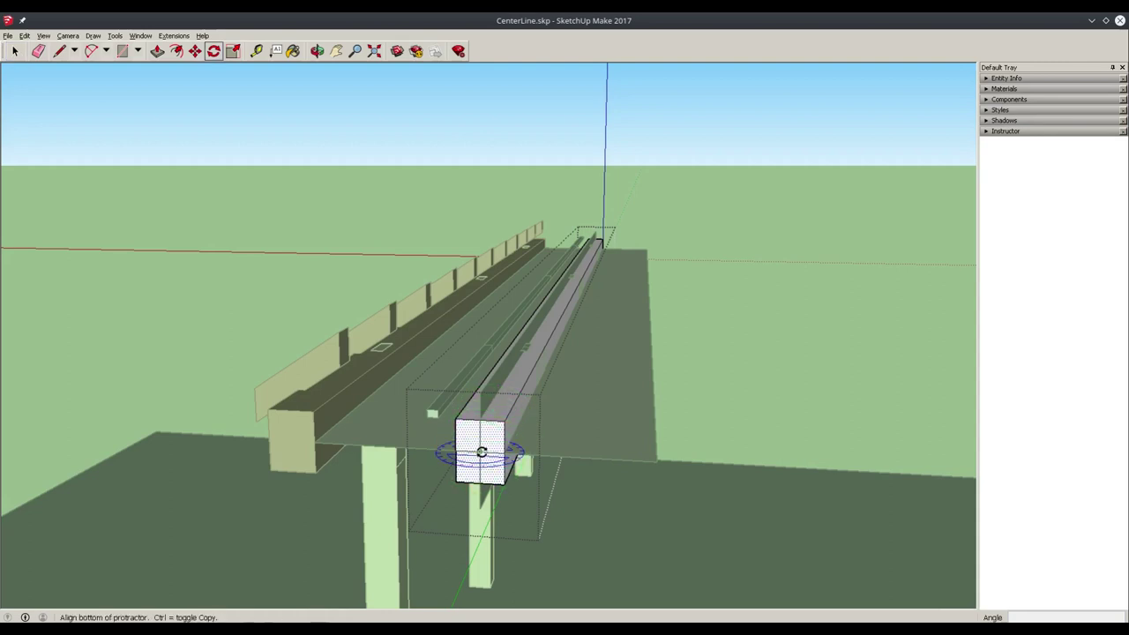
pyautogui.moveTo(478, 453); pyautogui.dragTo(551, 457)
pyautogui.click(551, 456)
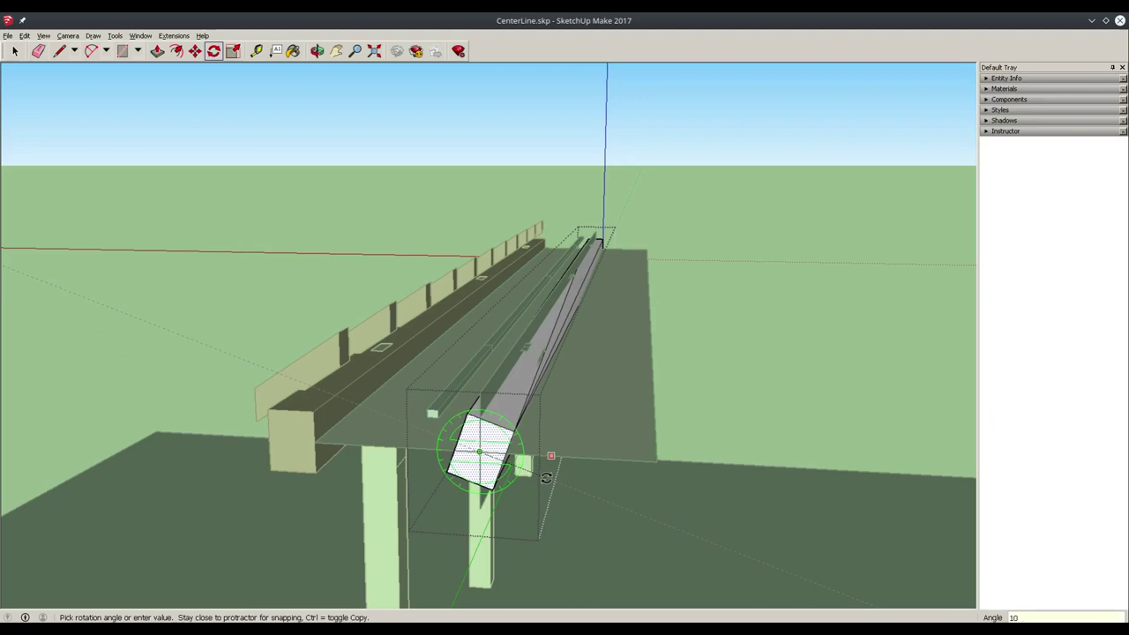
pyautogui.click(547, 477)
pyautogui.press('space')
# Close the beam component and orbit to long side views of the beam and deck
pyautogui.click(725, 343)
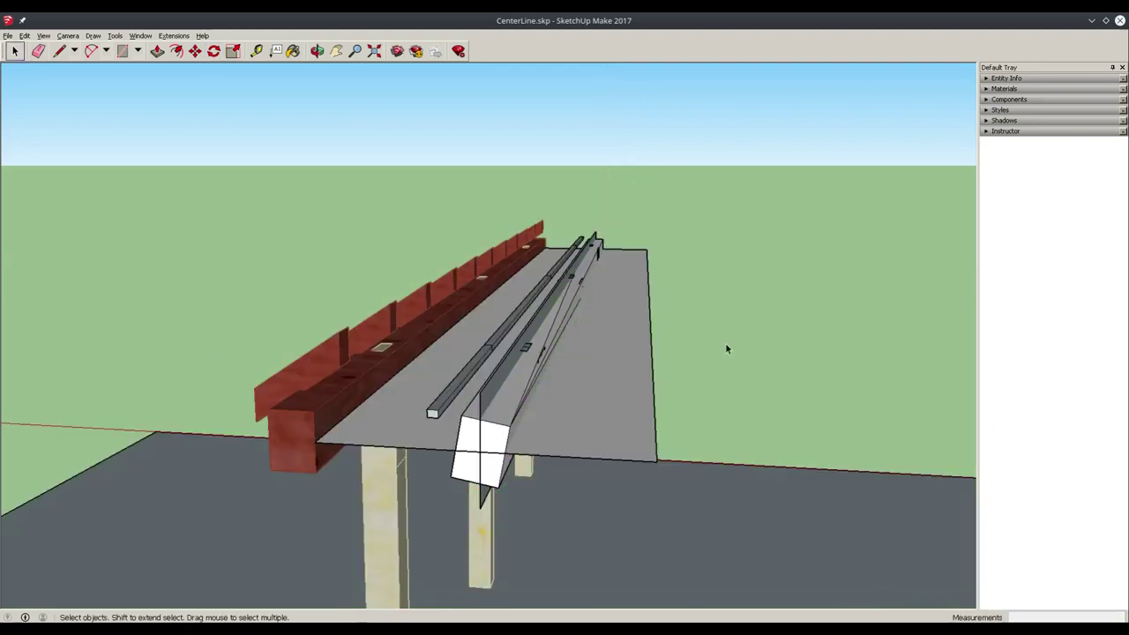
pyautogui.moveTo(610, 385); pyautogui.dragTo(517, 433, button='middle')
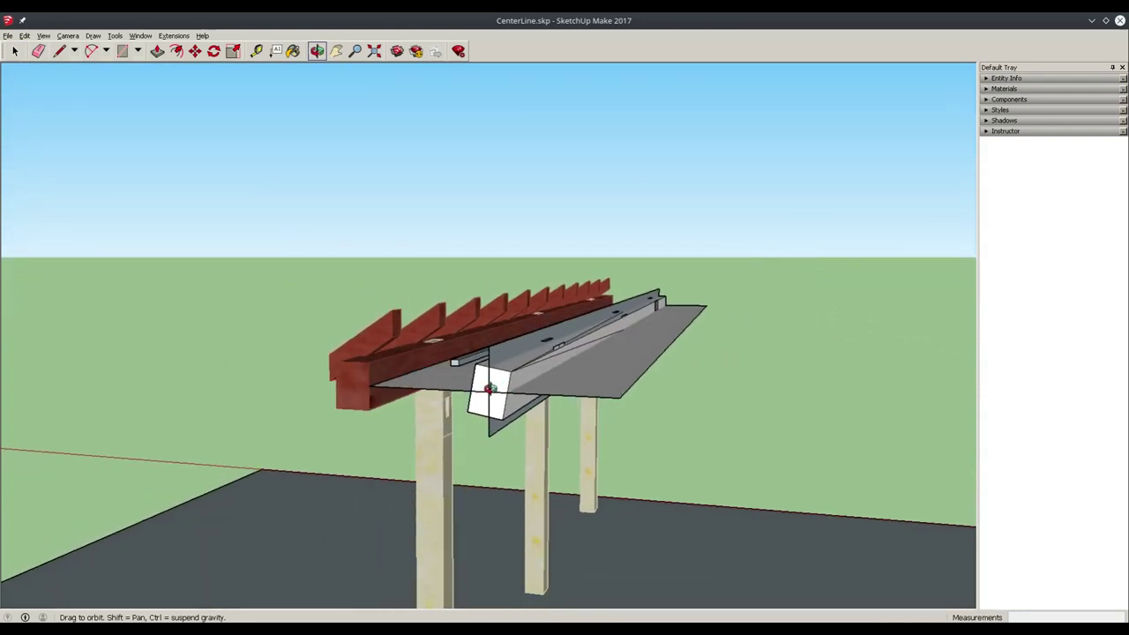
pyautogui.moveTo(802, 353); pyautogui.dragTo(542, 417, button='middle')
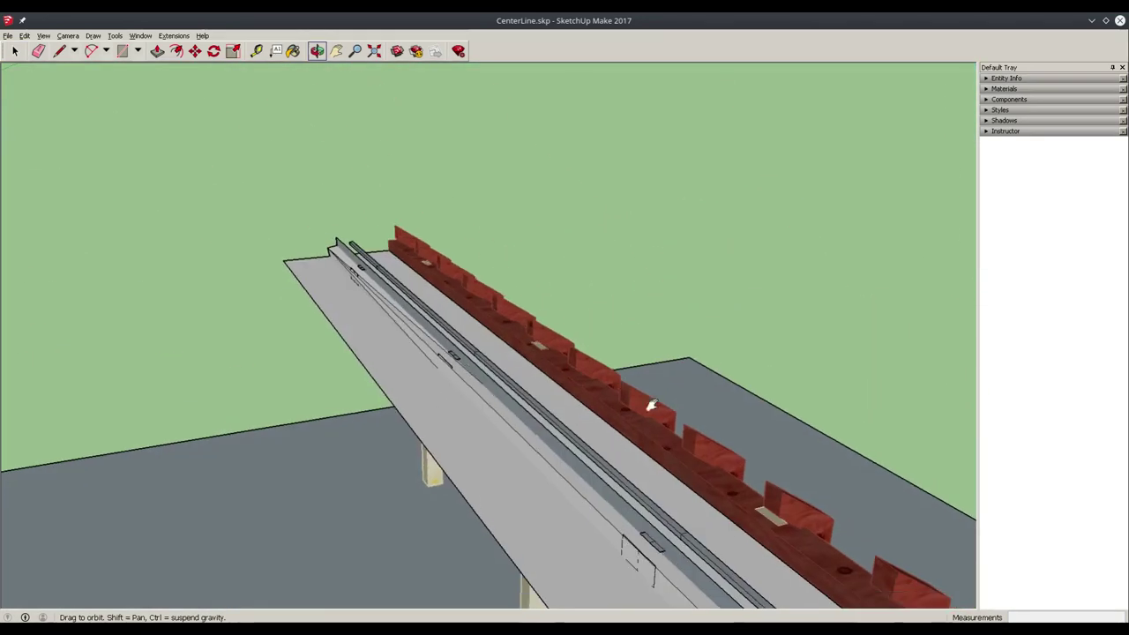
pyautogui.moveTo(649, 364); pyautogui.dragTo(656, 341)
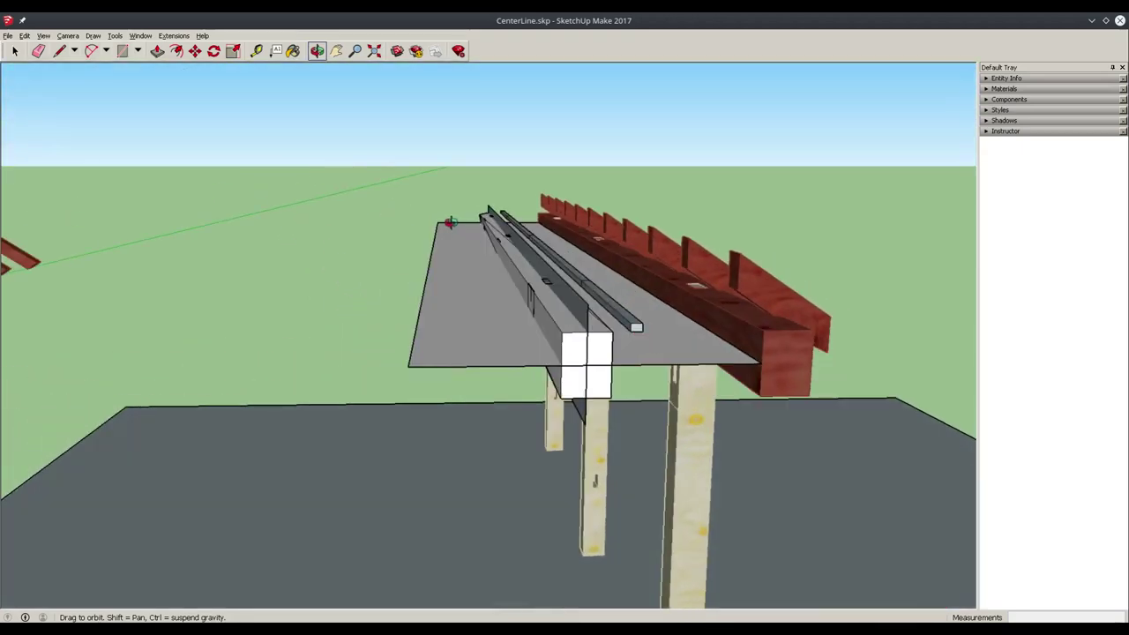
pyautogui.moveTo(476, 219); pyautogui.dragTo(478, 326)
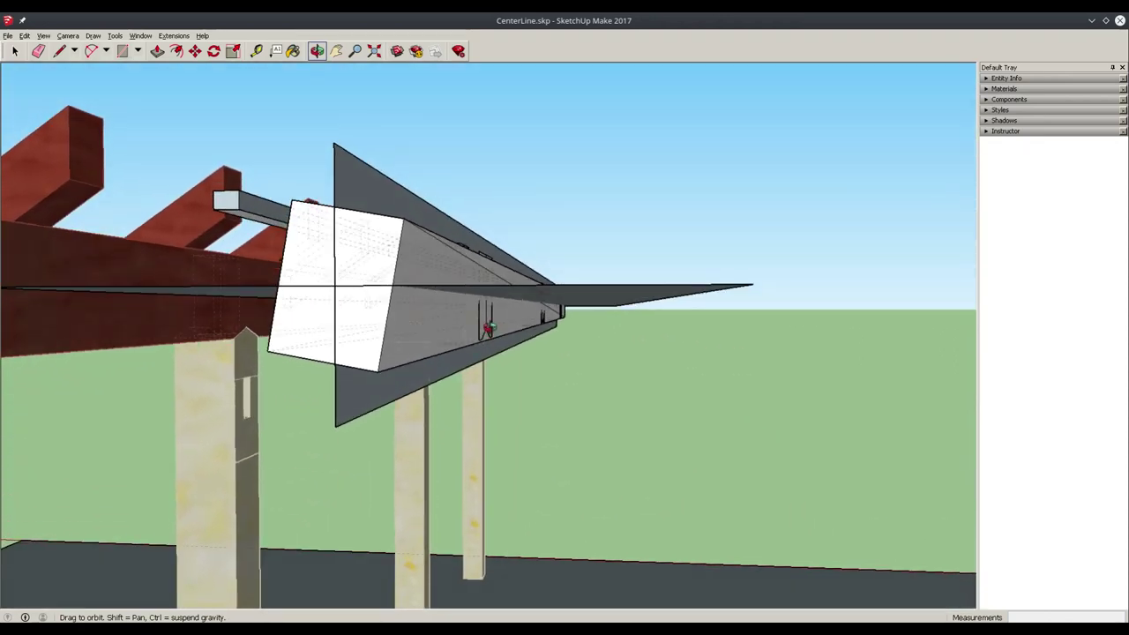
# From the back view, draw a reference line from the end face's centre along the red axis
pyautogui.press('b')
pyautogui.moveTo(432, 340); pyautogui.dragTo(468, 360)
pyautogui.press('l')
pyautogui.click(418, 317)
pyautogui.click(287, 319)
pyautogui.press('o')
pyautogui.moveTo(477, 412); pyautogui.dragTo(481, 353)
pyautogui.press('space')
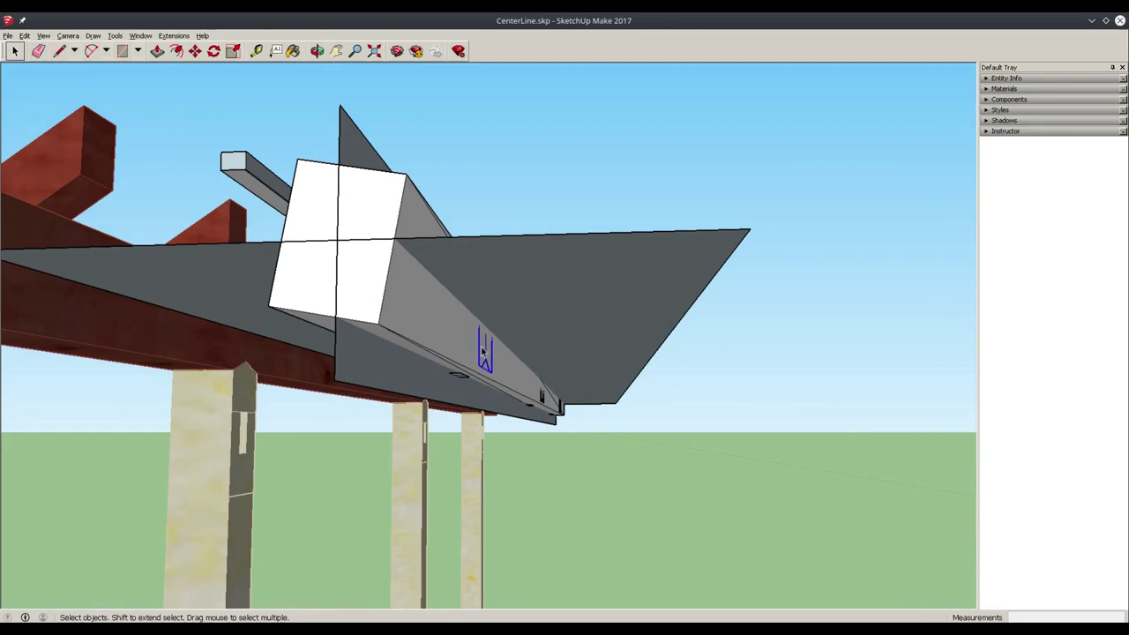
# Shift the mortise template slightly along the beam
pyautogui.press('l')
pyautogui.moveTo(450, 355)
pyautogui.mouseDown(button='middle')
pyautogui.moveTo(433, 355)
pyautogui.moveTo(507, 348)
pyautogui.mouseUp(button='middle')
pyautogui.press('m')
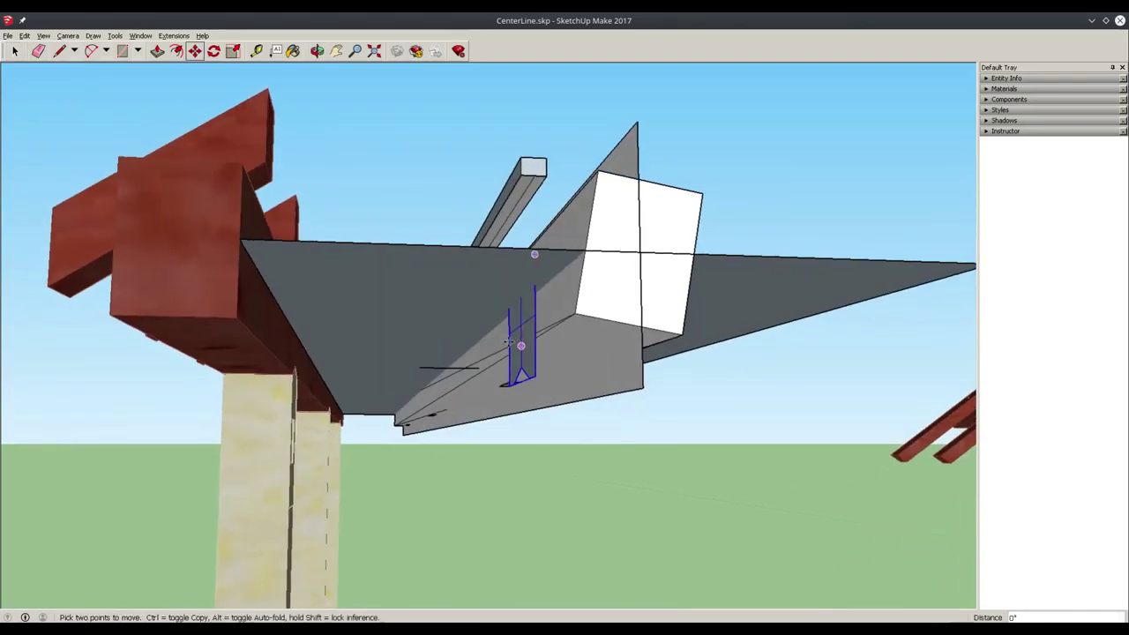
pyautogui.click(504, 343)
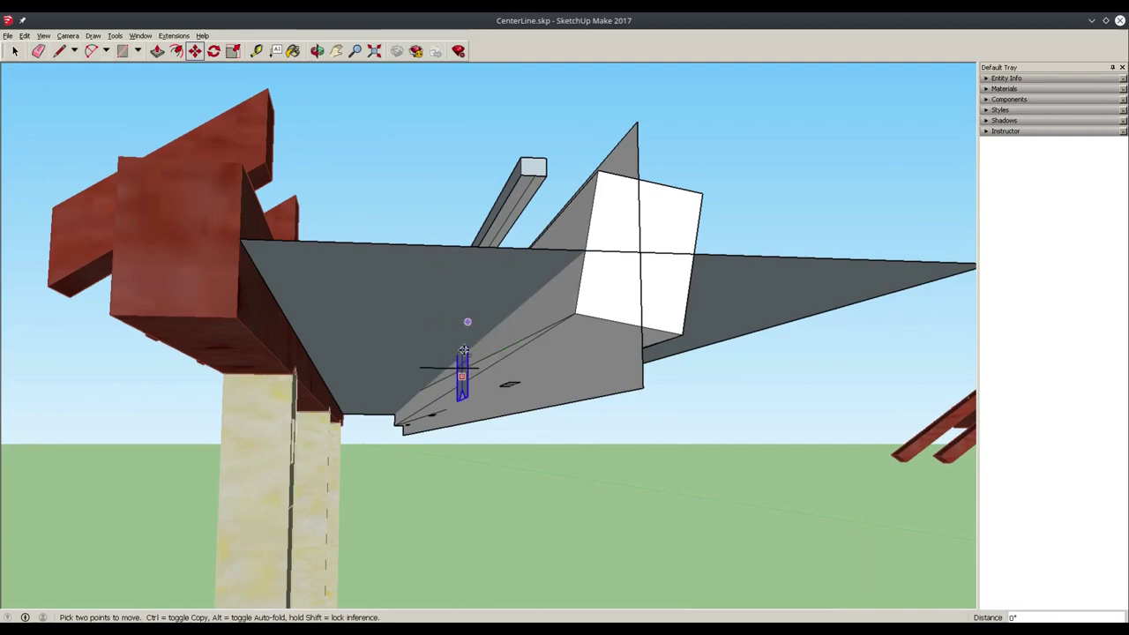
pyautogui.moveTo(463, 352); pyautogui.dragTo(412, 433, button='middle')
pyautogui.moveTo(606, 375); pyautogui.dragTo(605, 370, button='middle')
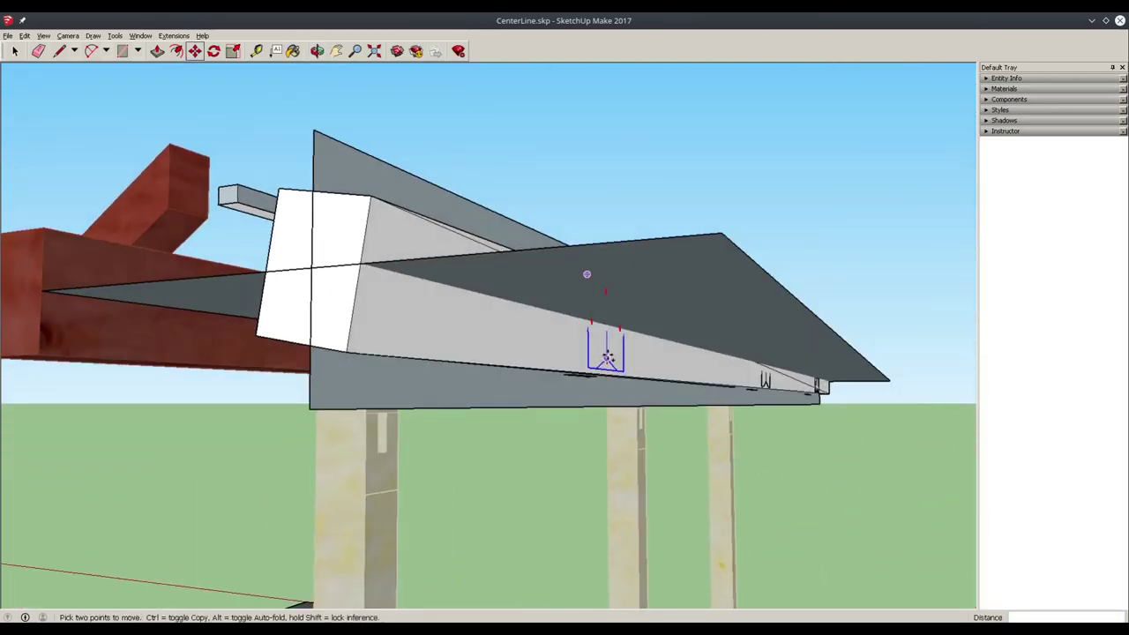
pyautogui.press('o')
pyautogui.moveTo(522, 380); pyautogui.dragTo(455, 384)
# Paste a copy of the mortise template under the beam, then reopen the beam component
pyautogui.hotkey('ctrl', 'v')
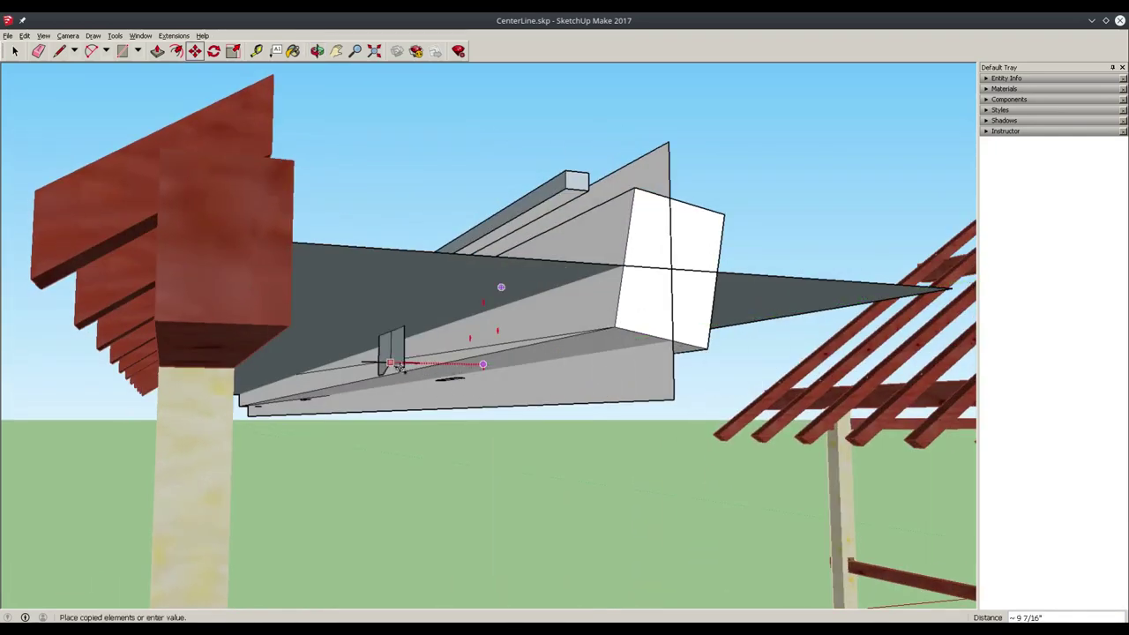
pyautogui.click(405, 364)
pyautogui.press('o')
pyautogui.moveTo(398, 385); pyautogui.dragTo(479, 377)
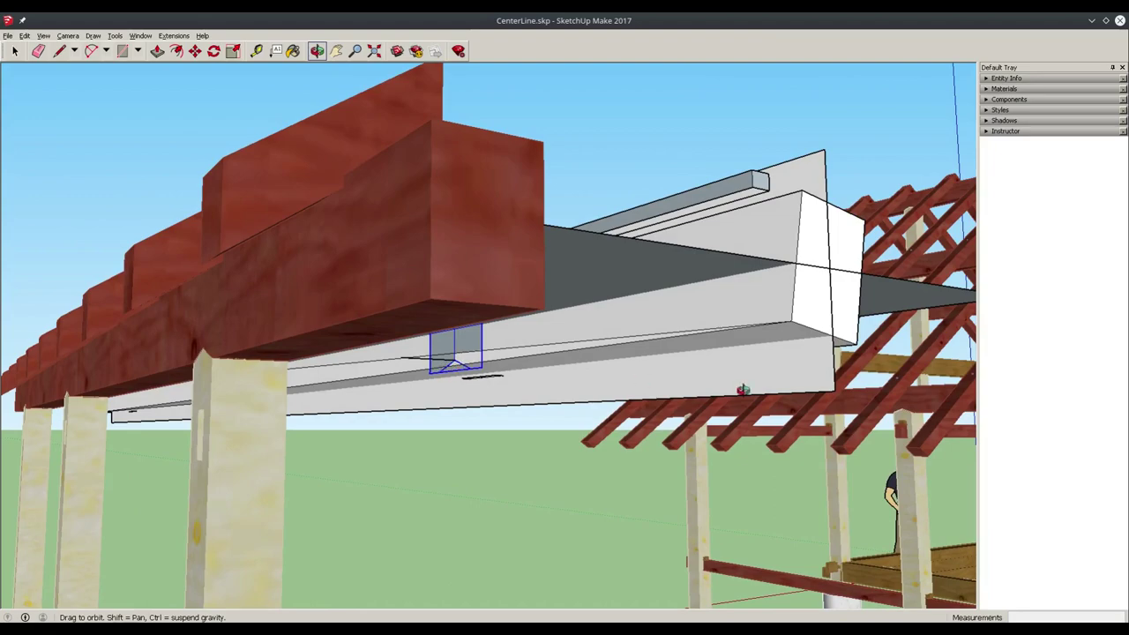
pyautogui.moveTo(784, 400); pyautogui.dragTo(688, 343)
pyautogui.moveTo(409, 358); pyautogui.dragTo(456, 378)
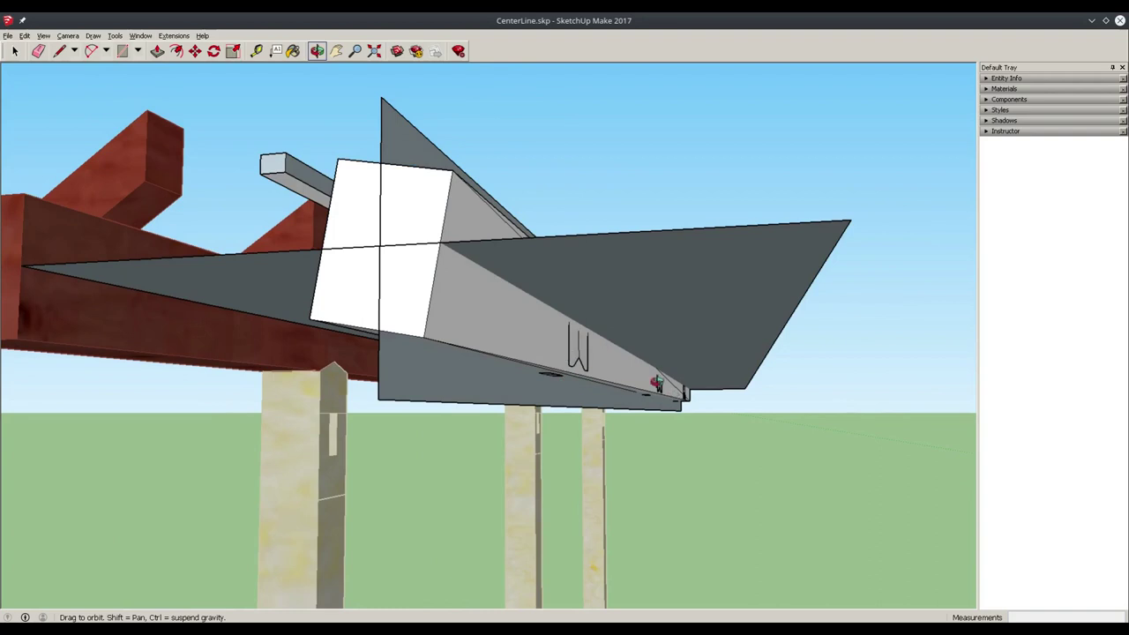
pyautogui.press('m')
pyautogui.doubleClick(656, 379)
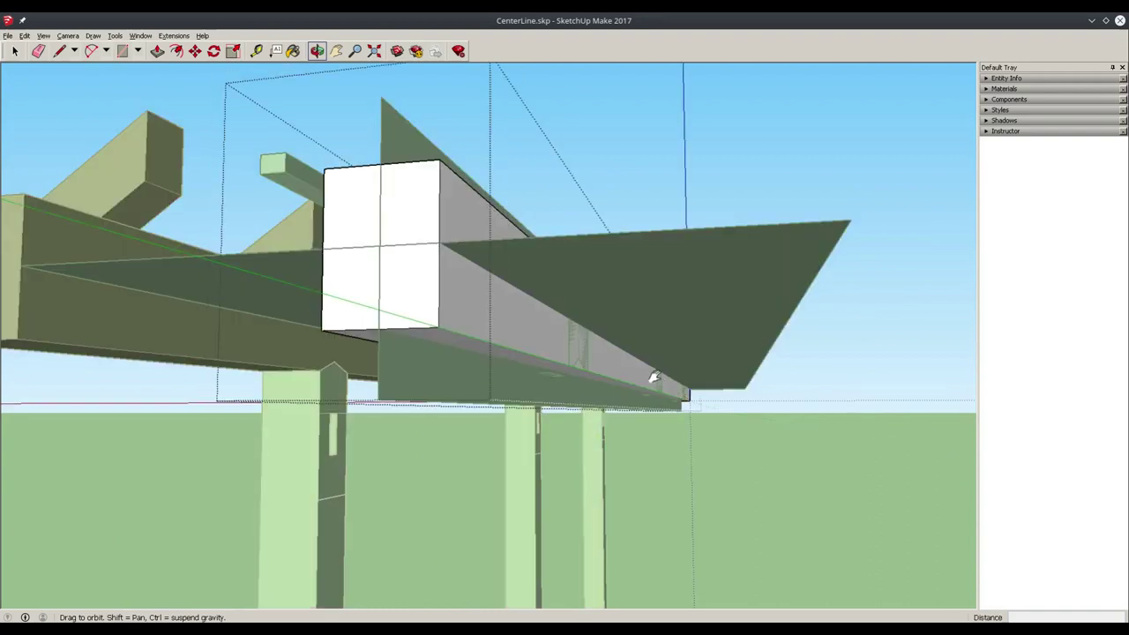
# Skew the beam's end face by shifting it sideways, then leave the beam component
pyautogui.moveTo(660, 380); pyautogui.dragTo(756, 384)
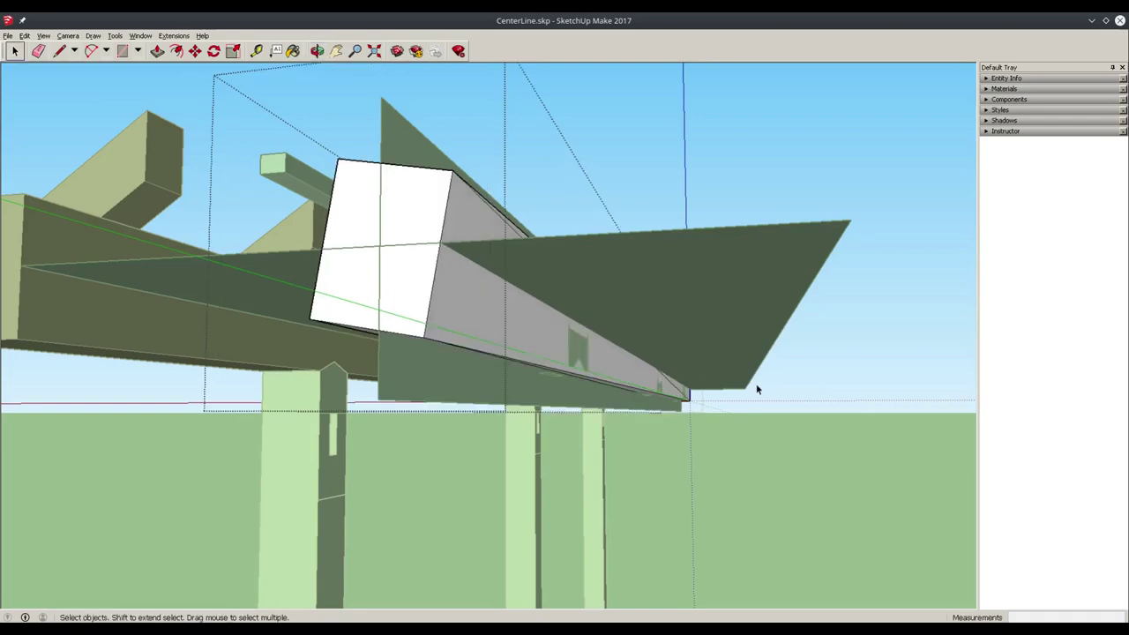
pyautogui.press('Escape')
pyautogui.press('o')
pyautogui.moveTo(630, 518); pyautogui.dragTo(559, 520)
pyautogui.moveTo(641, 488); pyautogui.dragTo(604, 459)
# Rotate the whole beam 5 degrees
pyautogui.press('space')
pyautogui.click(538, 467)
pyautogui.press('q')
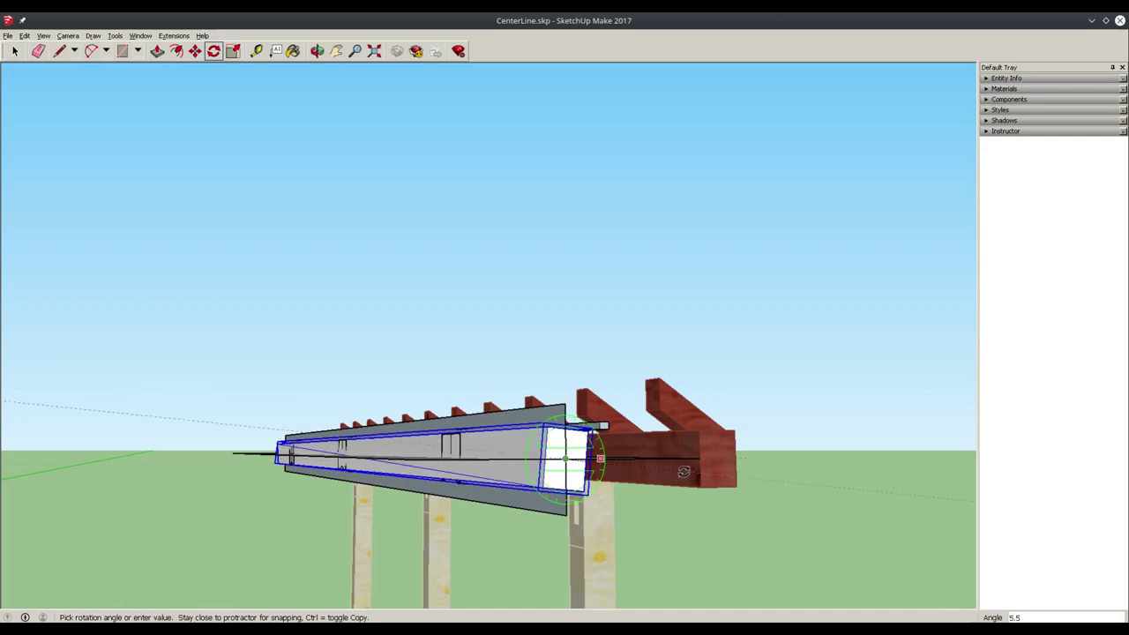
pyautogui.press('Return')
# Orbit around the model to inspect the rotated beam, rafters and roof plane
pyautogui.press('o')
pyautogui.moveTo(589, 397); pyautogui.dragTo(505, 540)
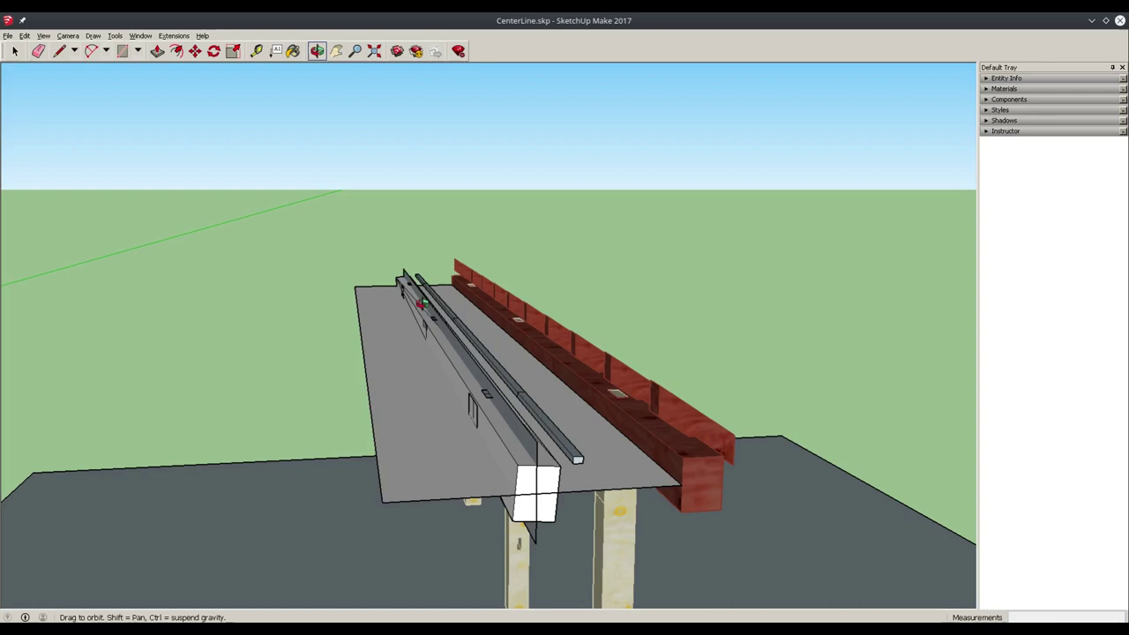
pyautogui.moveTo(432, 375); pyautogui.dragTo(595, 408)
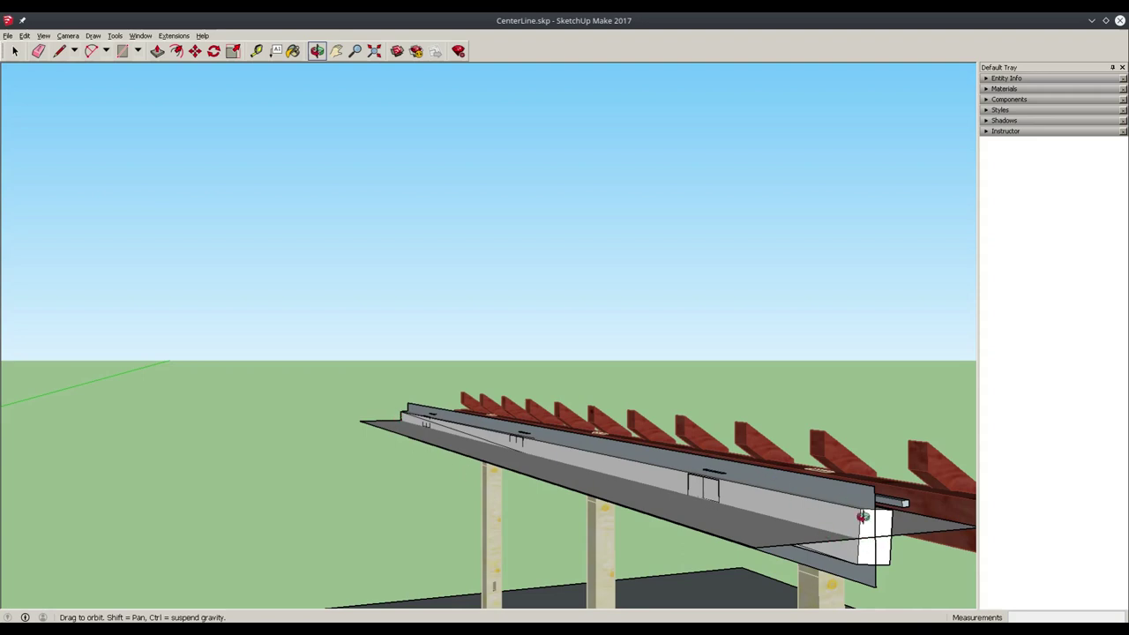
pyautogui.moveTo(895, 532); pyautogui.dragTo(789, 441)
pyautogui.moveTo(572, 437); pyautogui.dragTo(686, 366)
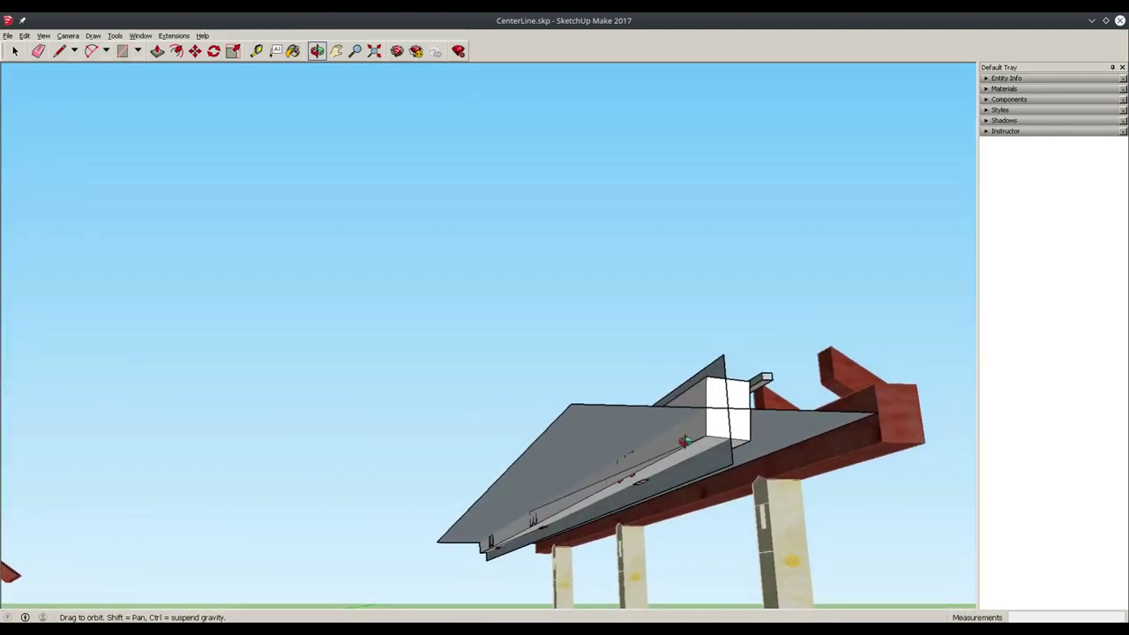
pyautogui.moveTo(819, 405); pyautogui.dragTo(781, 391)
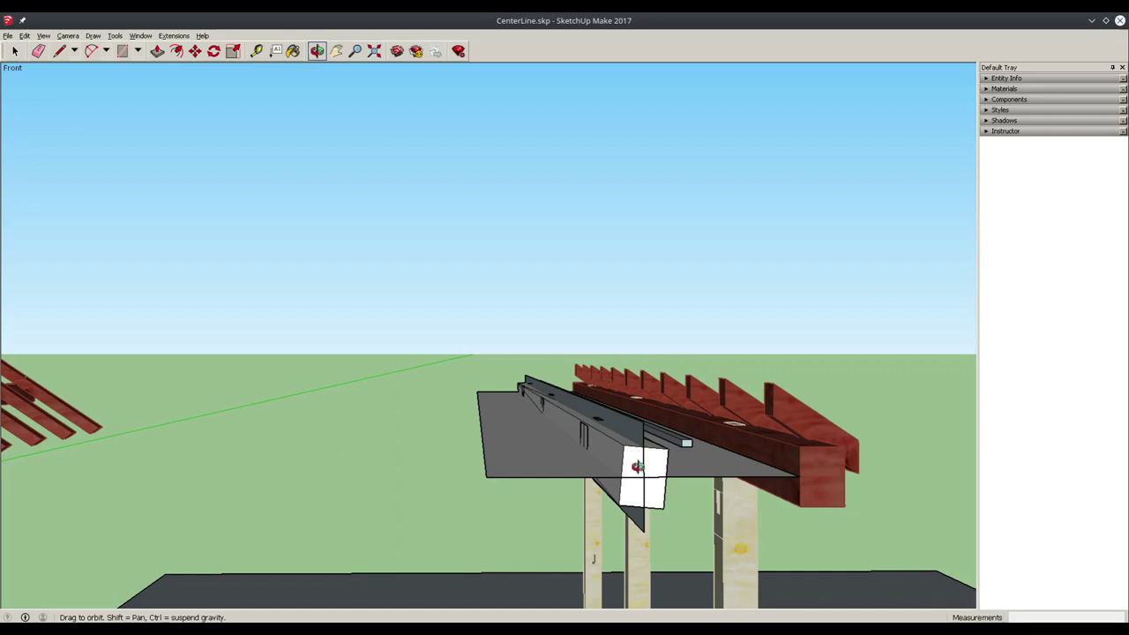
pyautogui.moveTo(705, 452); pyautogui.dragTo(502, 448)
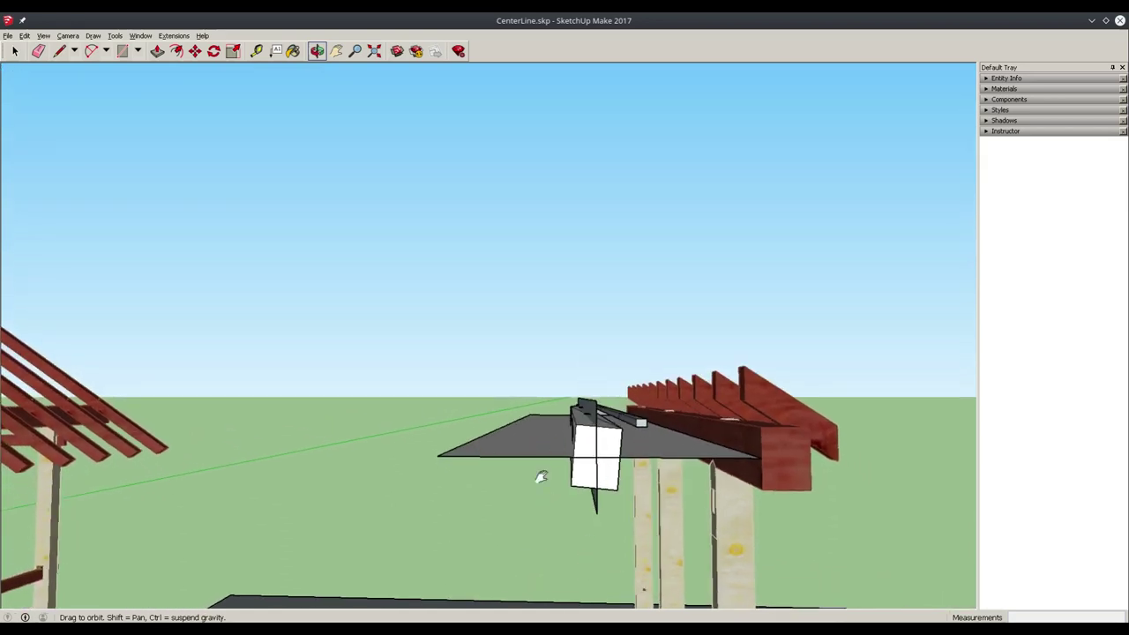
pyautogui.moveTo(542, 477); pyautogui.dragTo(590, 464)
# Delete the red block sitting atop the post
pyautogui.press('space')
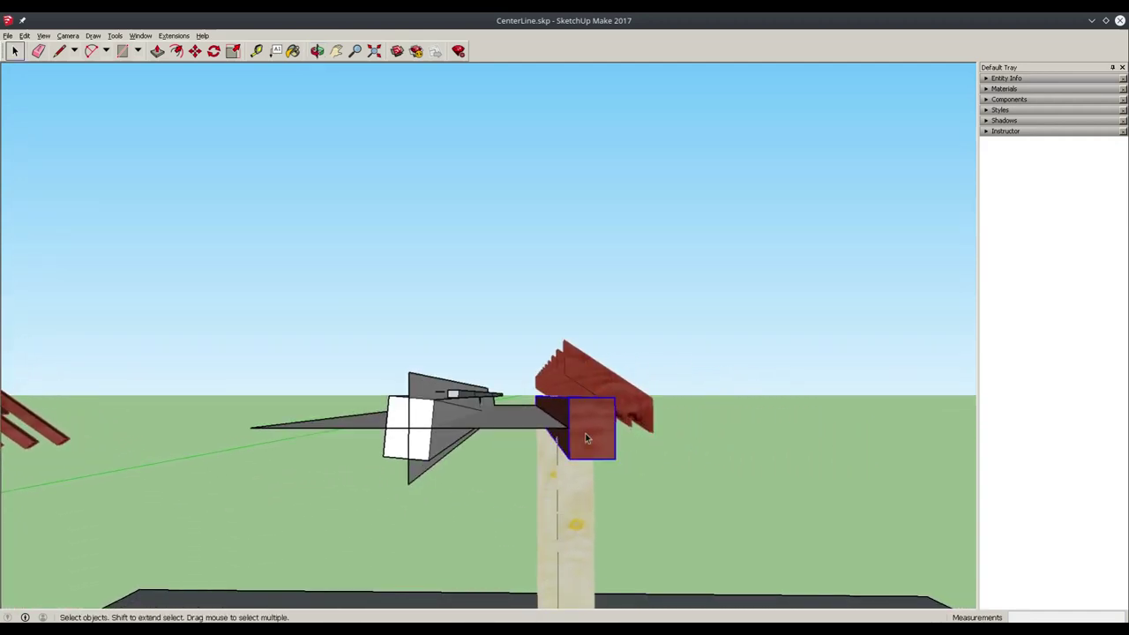
pyautogui.press('Delete')
pyautogui.moveTo(596, 454); pyautogui.dragTo(622, 452, button='middle')
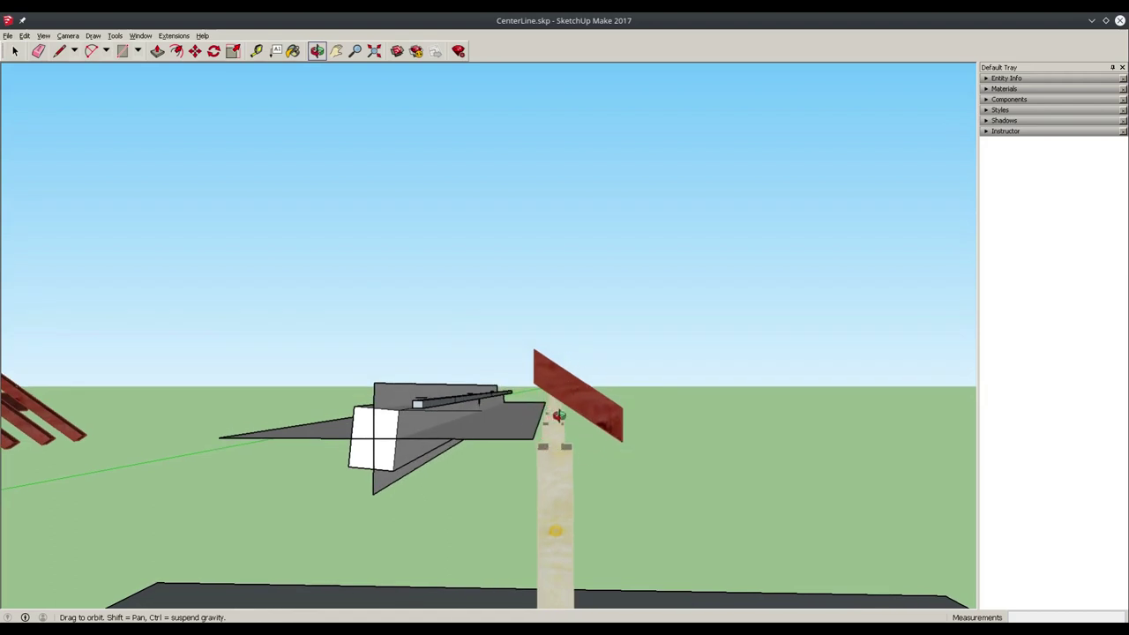
pyautogui.moveTo(566, 415); pyautogui.dragTo(575, 437)
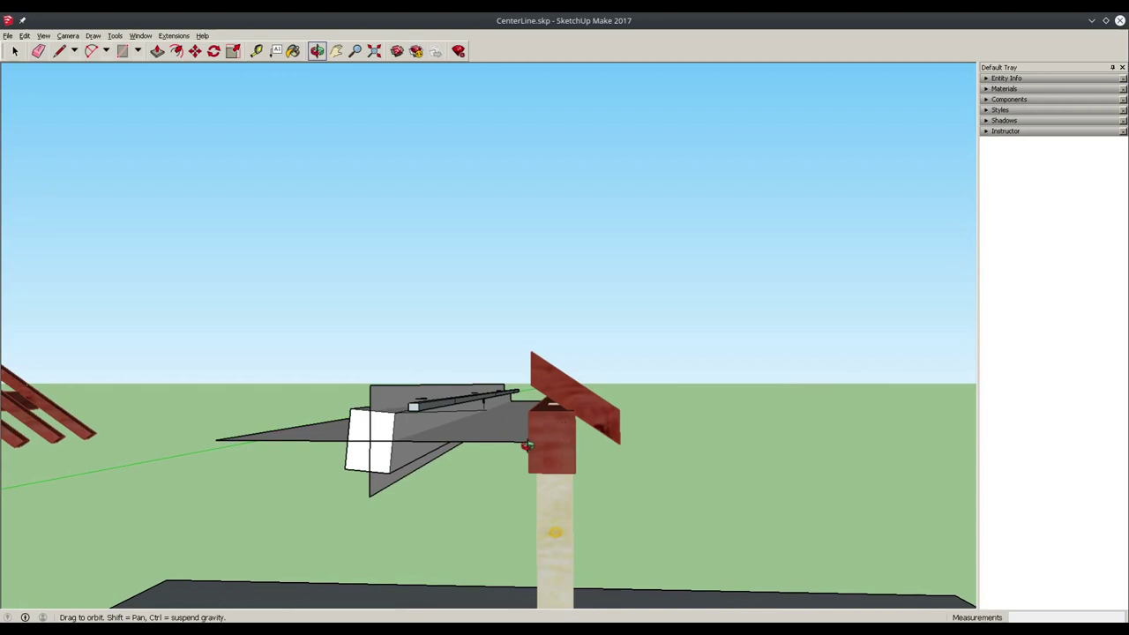
pyautogui.press('space')
pyautogui.click(560, 429)
pyautogui.press('Delete')
# Undo the block deletion and view the rafters and posts from above
pyautogui.press('o')
pyautogui.moveTo(545, 437); pyautogui.dragTo(456, 423)
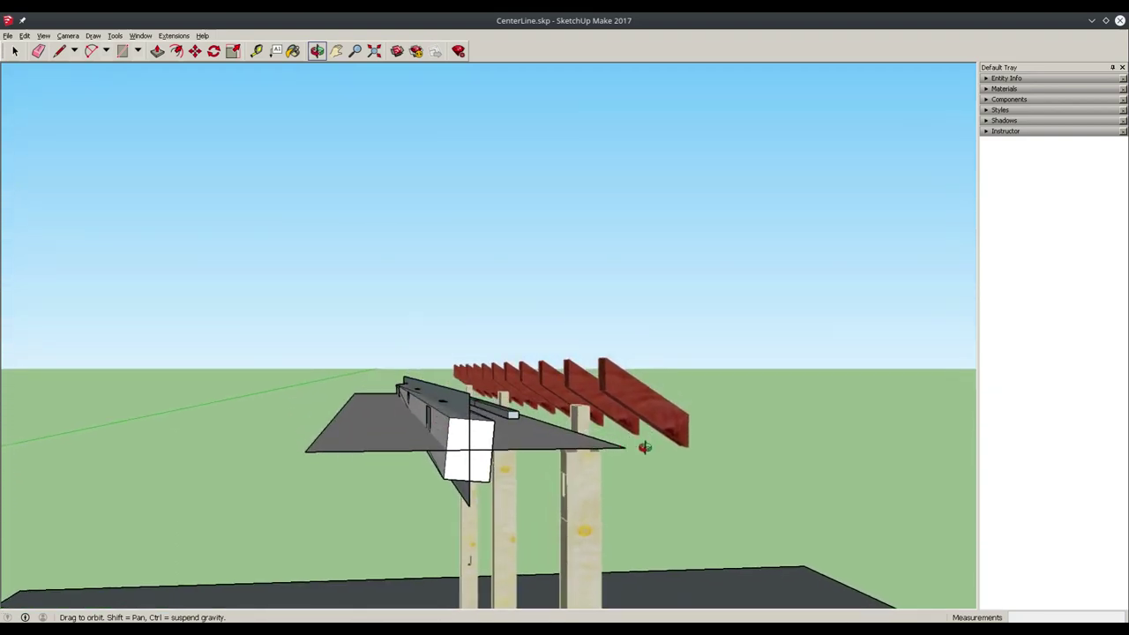
pyautogui.moveTo(617, 467); pyautogui.dragTo(612, 431)
pyautogui.hotkey('ctrl', 'z')
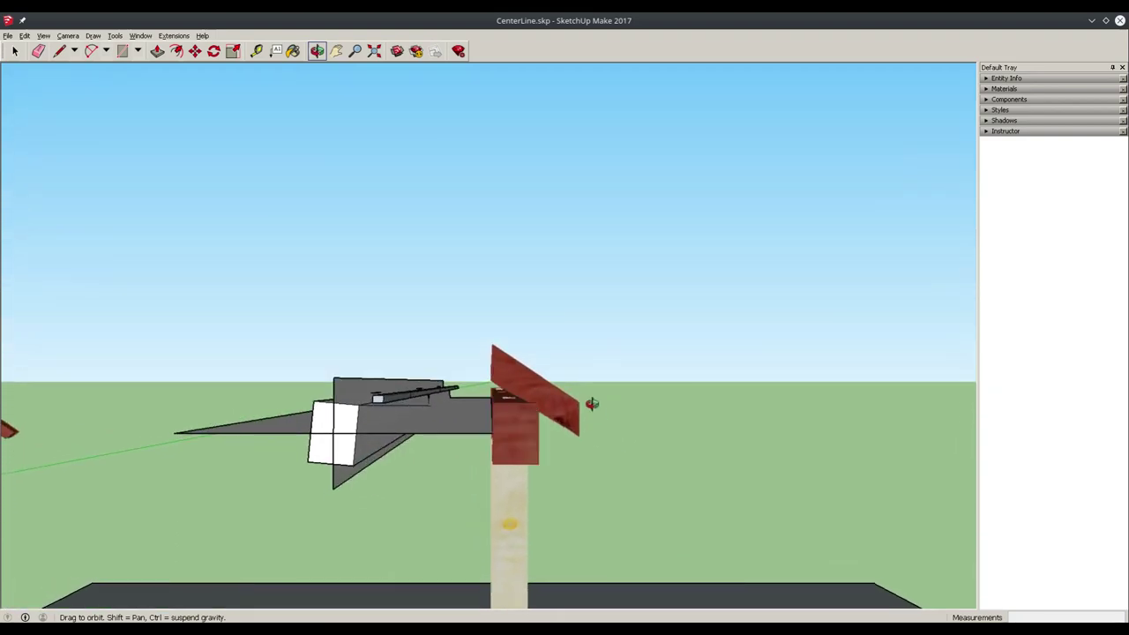
pyautogui.press('space')
pyautogui.press('o')
pyautogui.moveTo(432, 409); pyautogui.dragTo(422, 218)
# Draw a vertical line on the white end face from its top edge to its bottom midpoint
pyautogui.press('F2')
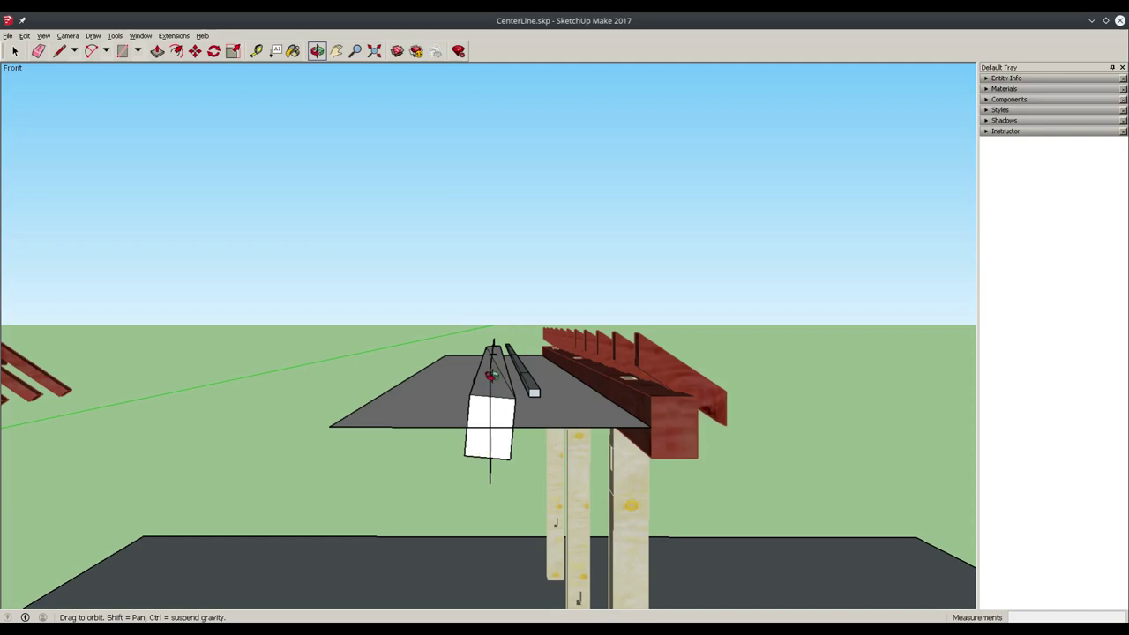
pyautogui.moveTo(502, 403); pyautogui.dragTo(476, 322)
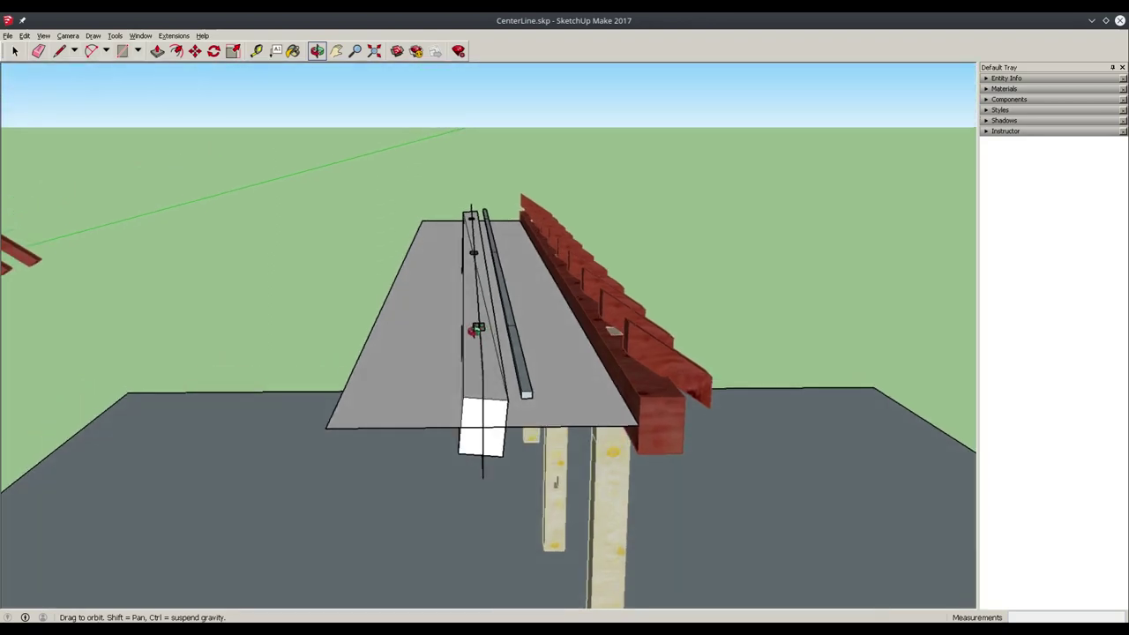
pyautogui.press('l')
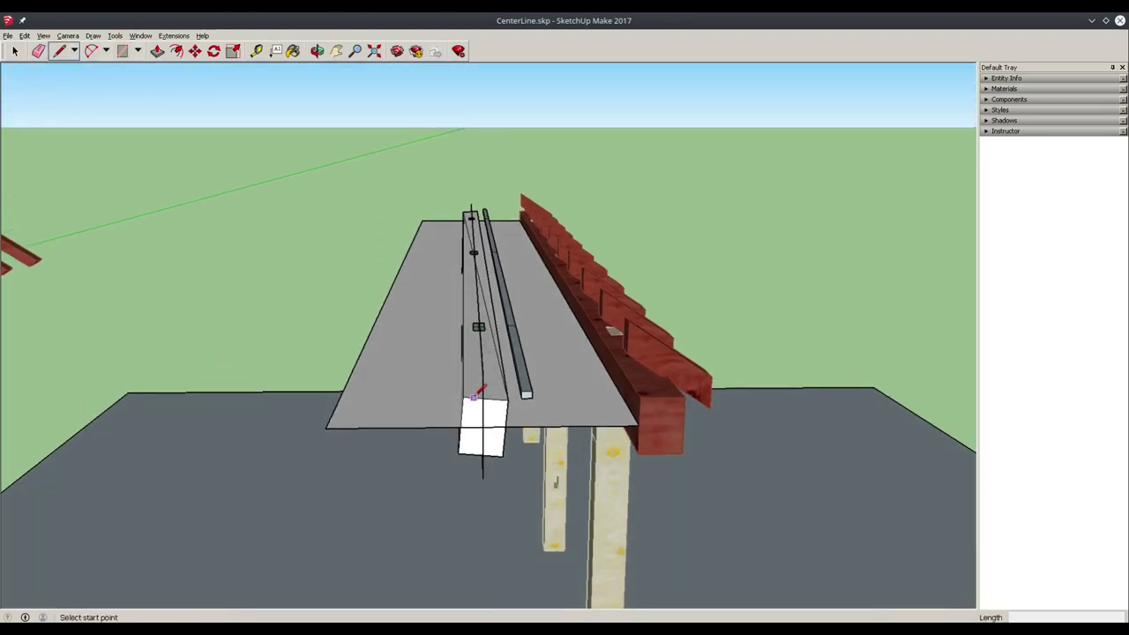
pyautogui.click(484, 396)
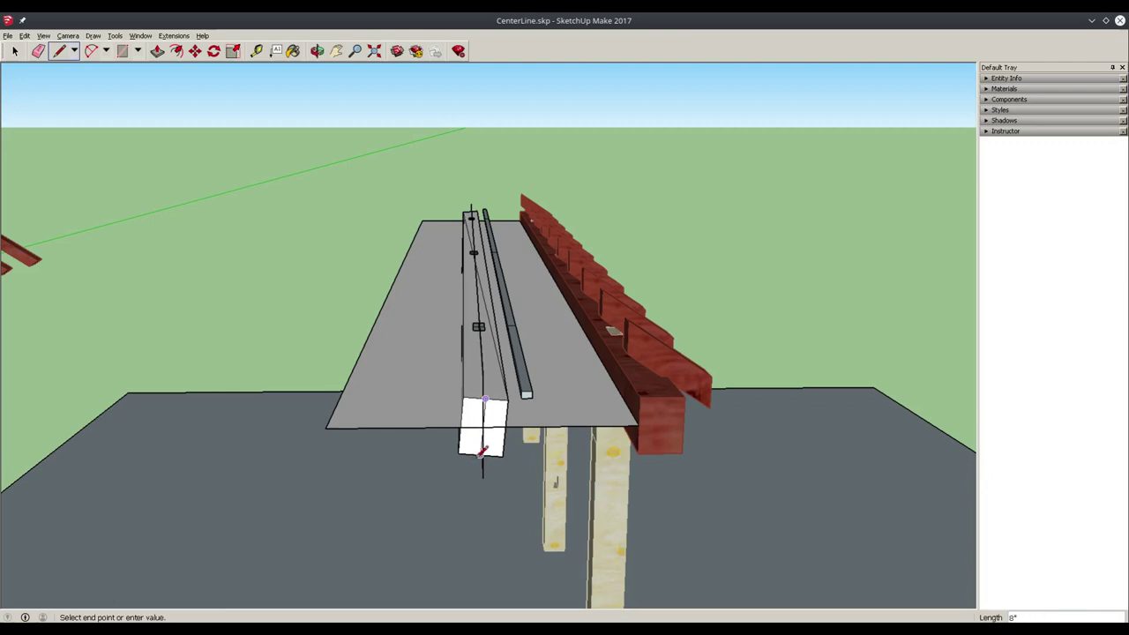
pyautogui.click(481, 451)
pyautogui.press('space')
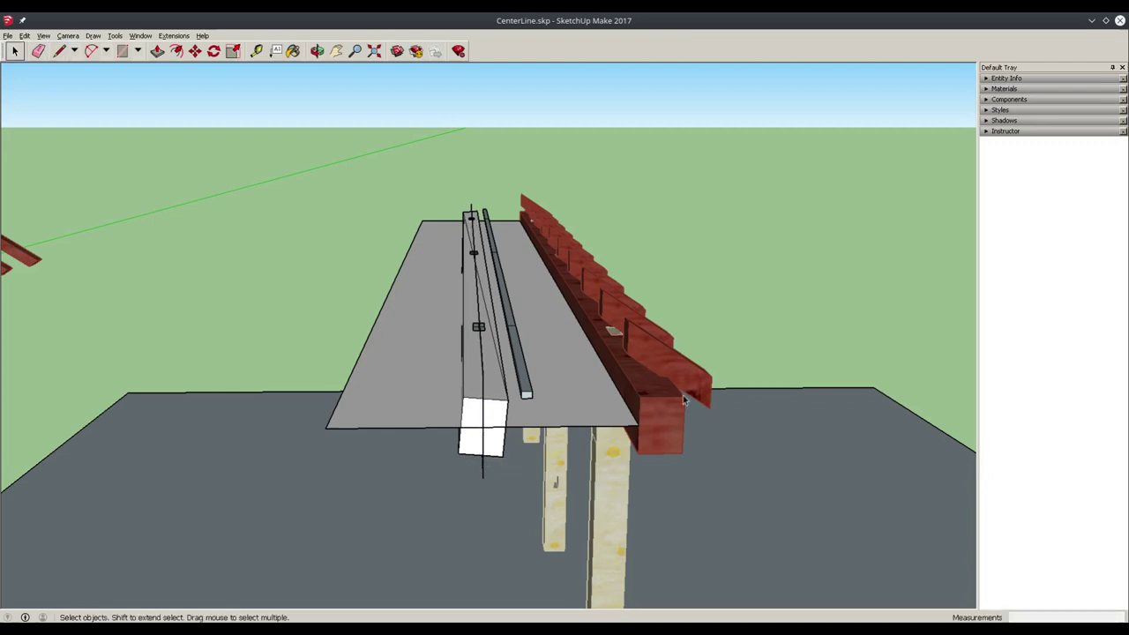
# Try rotating the posts to a tilted angle, then undo the rotation
pyautogui.moveTo(688, 403); pyautogui.dragTo(623, 375, button='middle')
pyautogui.click(569, 368)
pyautogui.press('q')
pyautogui.click(640, 371)
pyautogui.click(640, 421)
pyautogui.click(625, 439)
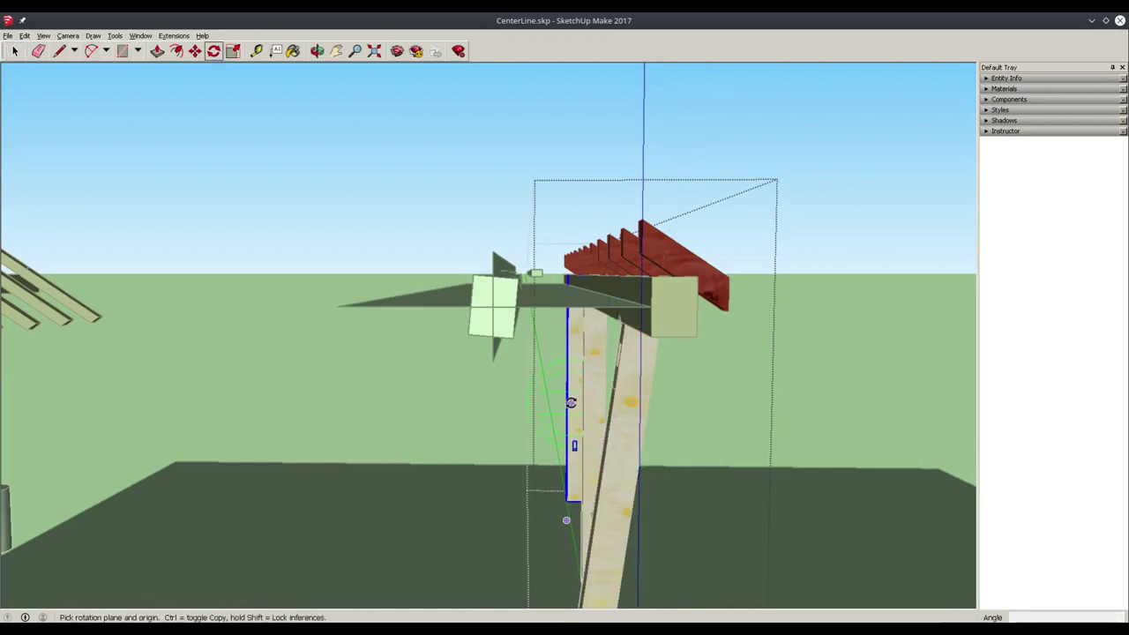
pyautogui.press('Escape')
pyautogui.click(567, 283)
pyautogui.click(574, 441)
pyautogui.click(648, 463)
pyautogui.press('space')
pyautogui.hotkey('ctrl', 'z')
pyautogui.hotkey('ctrl', 'z')
# Close the edited group and select the rail and bracket group
pyautogui.click(951, 290)
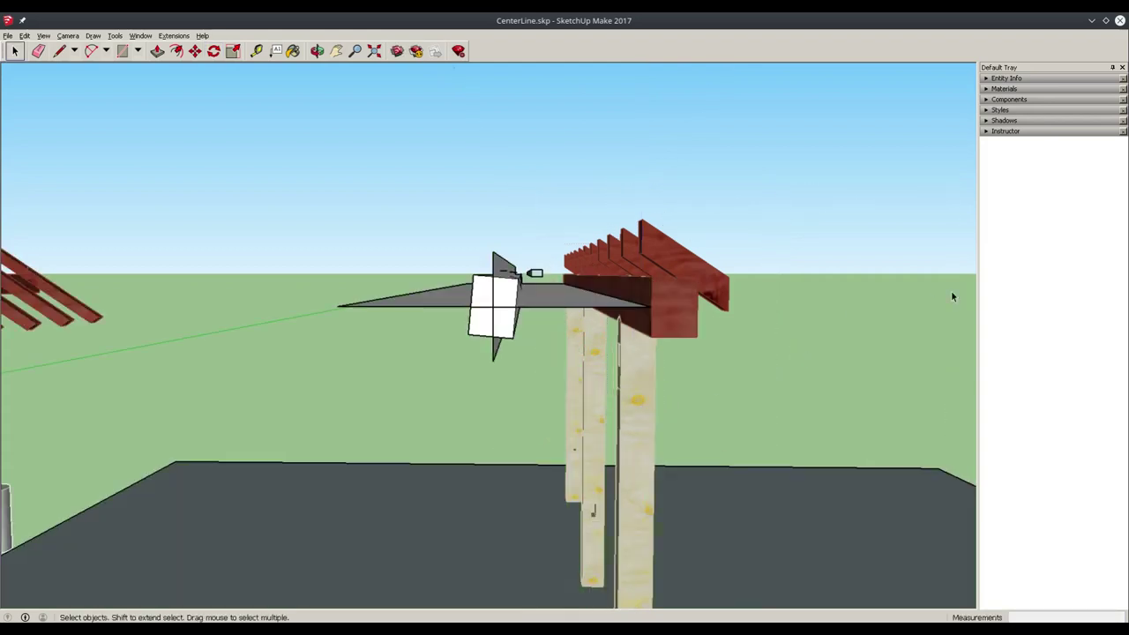
pyautogui.moveTo(539, 297); pyautogui.dragTo(500, 273, button='middle')
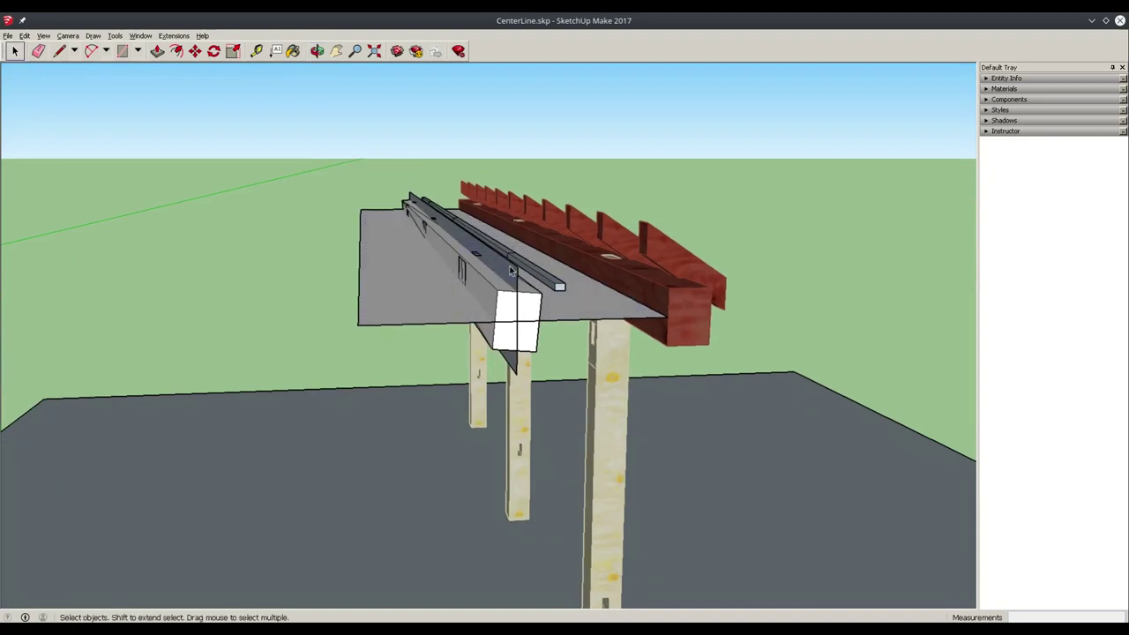
pyautogui.click(504, 307)
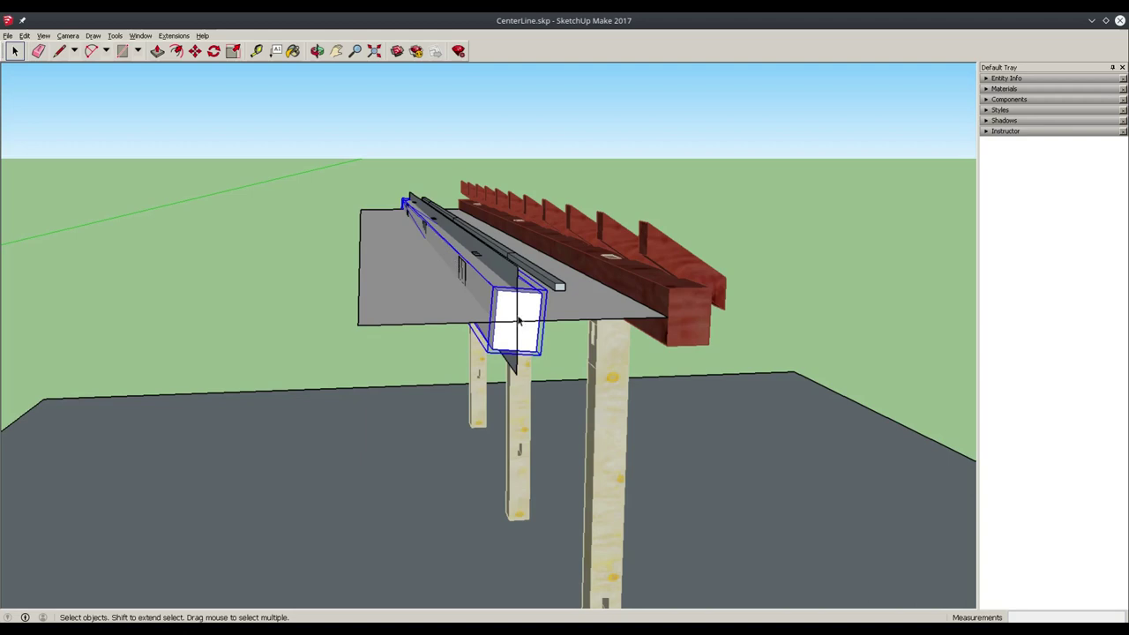
pyautogui.press('o')
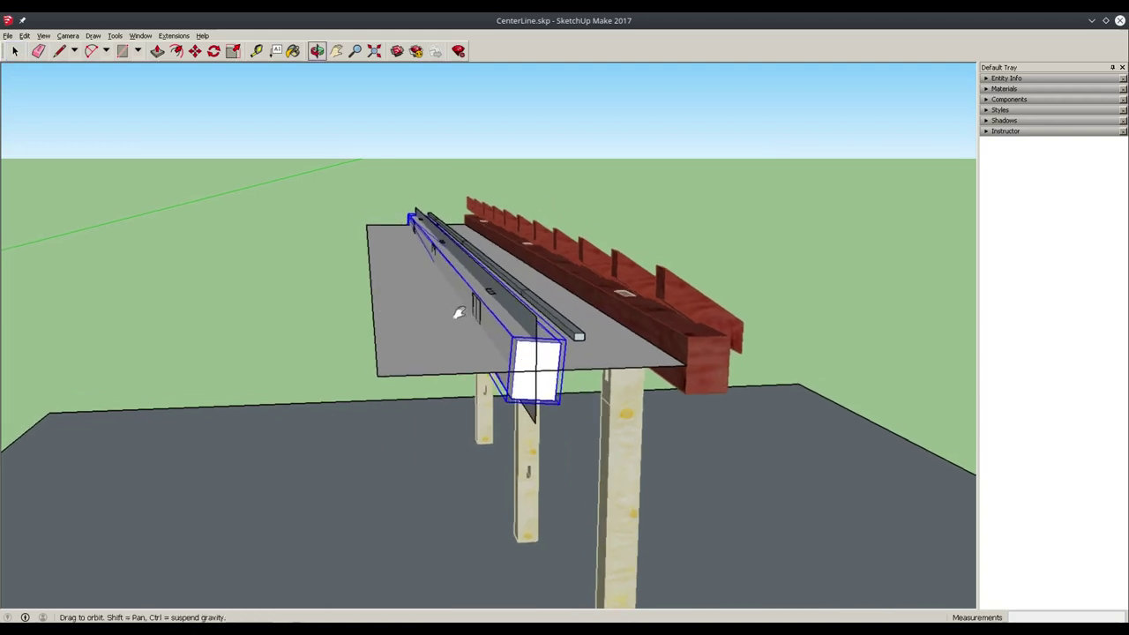
pyautogui.moveTo(466, 319); pyautogui.dragTo(602, 277)
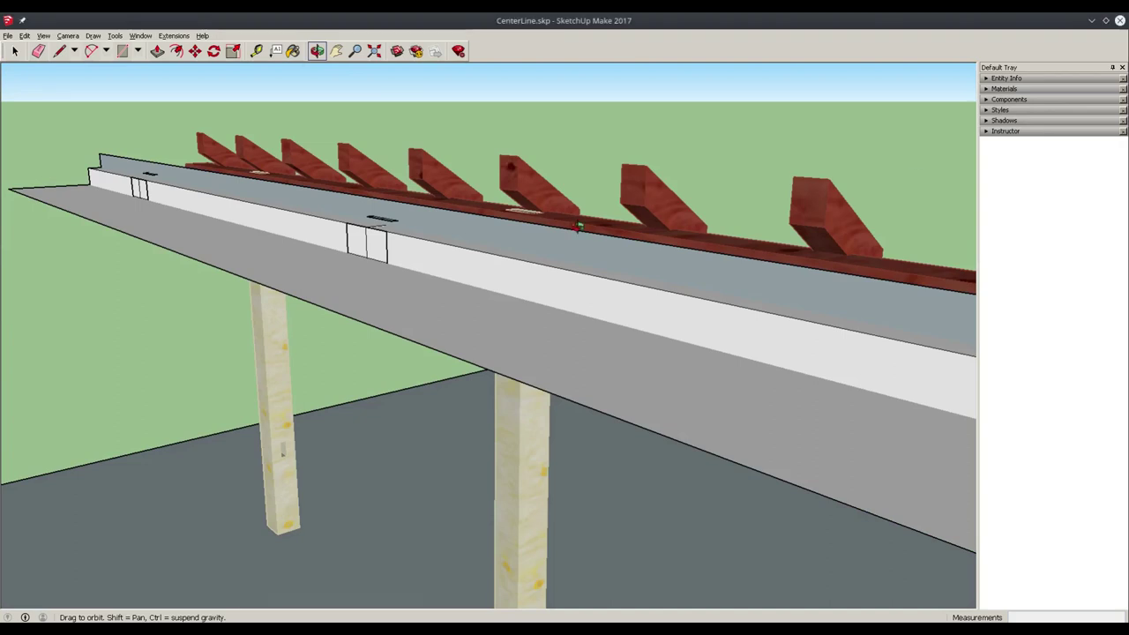
# Select everything and move it 1.5 inches from a start point on the beam
pyautogui.press('space')
pyautogui.hotkey('ctrl', 'a')
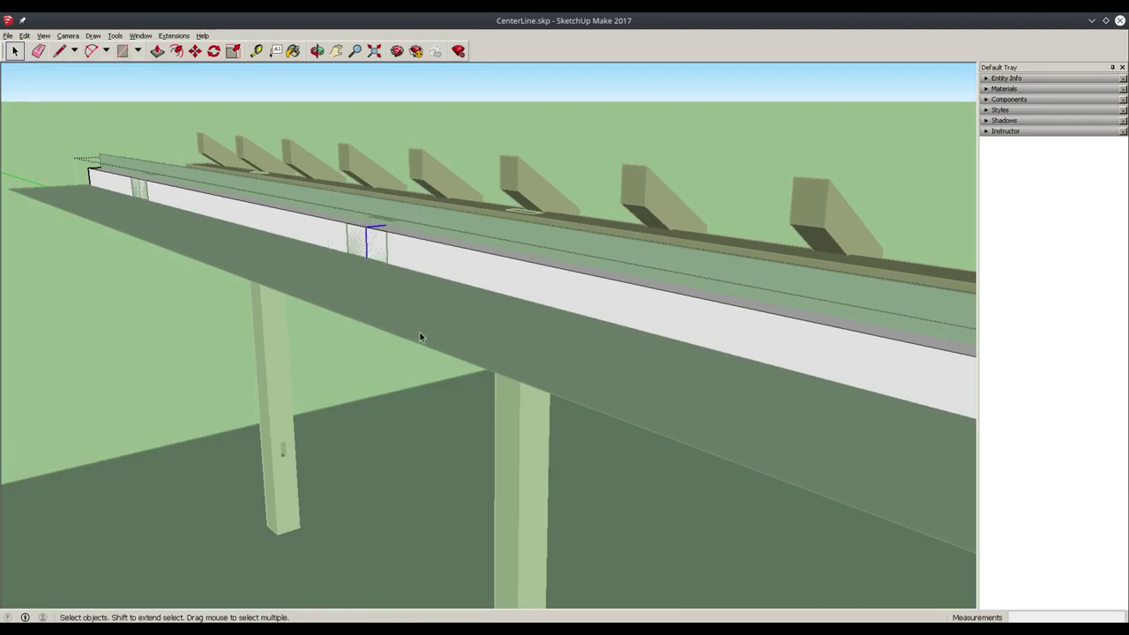
pyautogui.press('m')
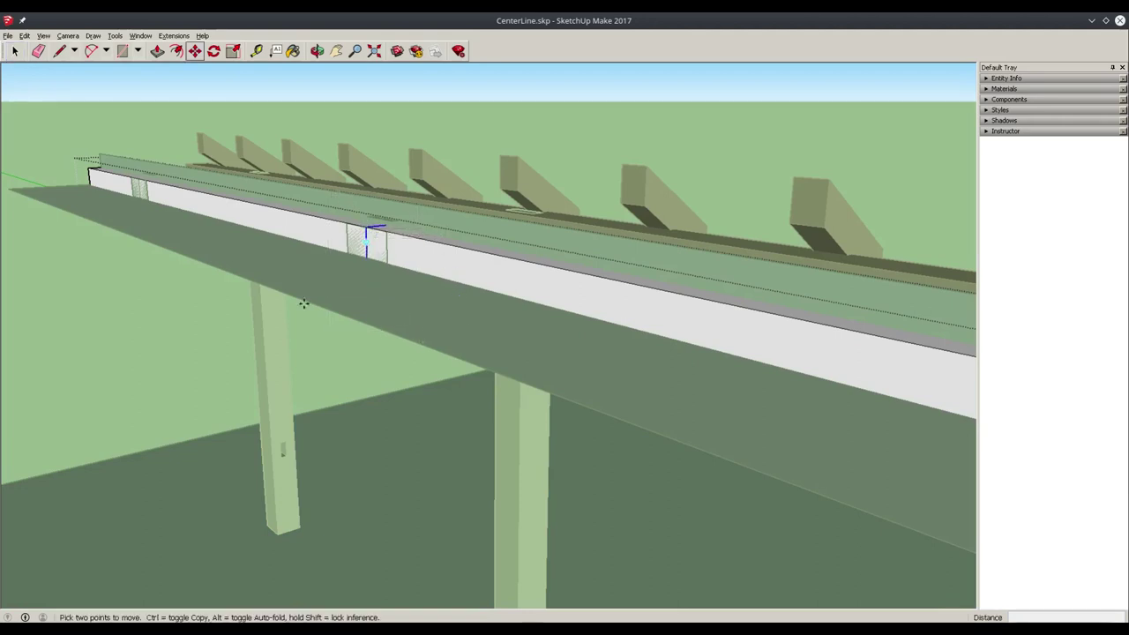
pyautogui.click(366, 229)
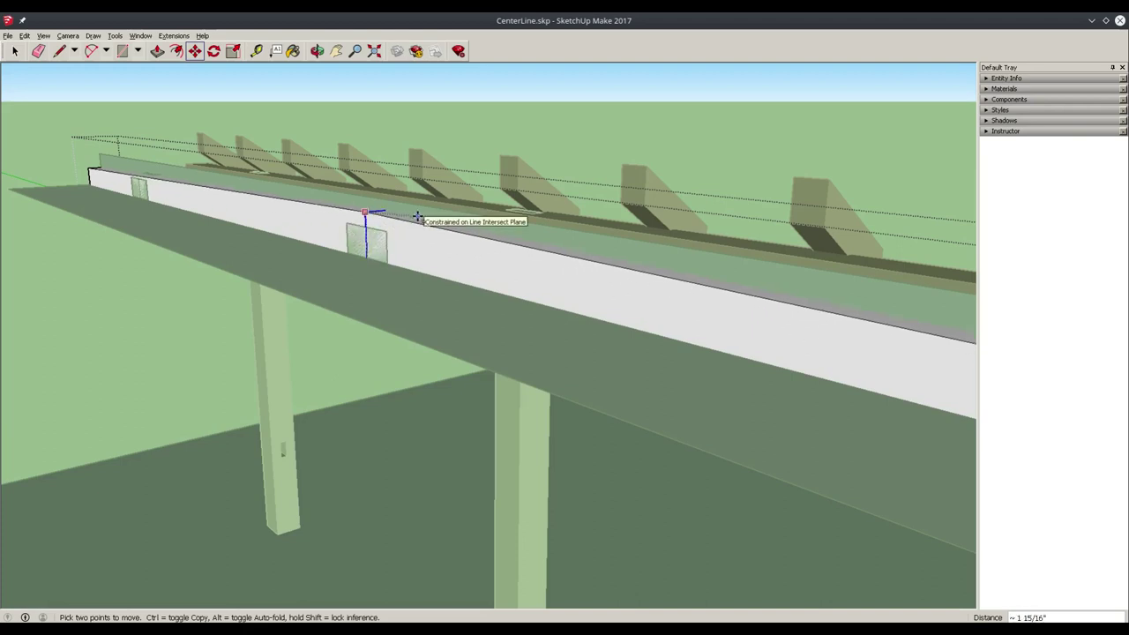
pyautogui.write('1.5')
pyautogui.press('Return')
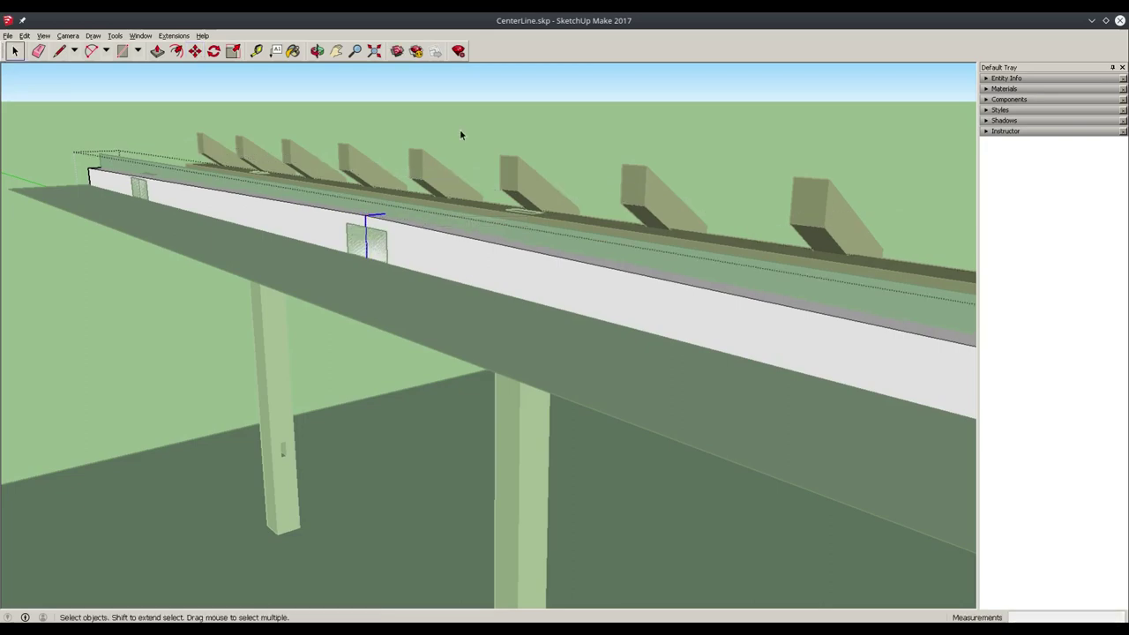
pyautogui.moveTo(440, 252); pyautogui.dragTo(453, 398, button='middle')
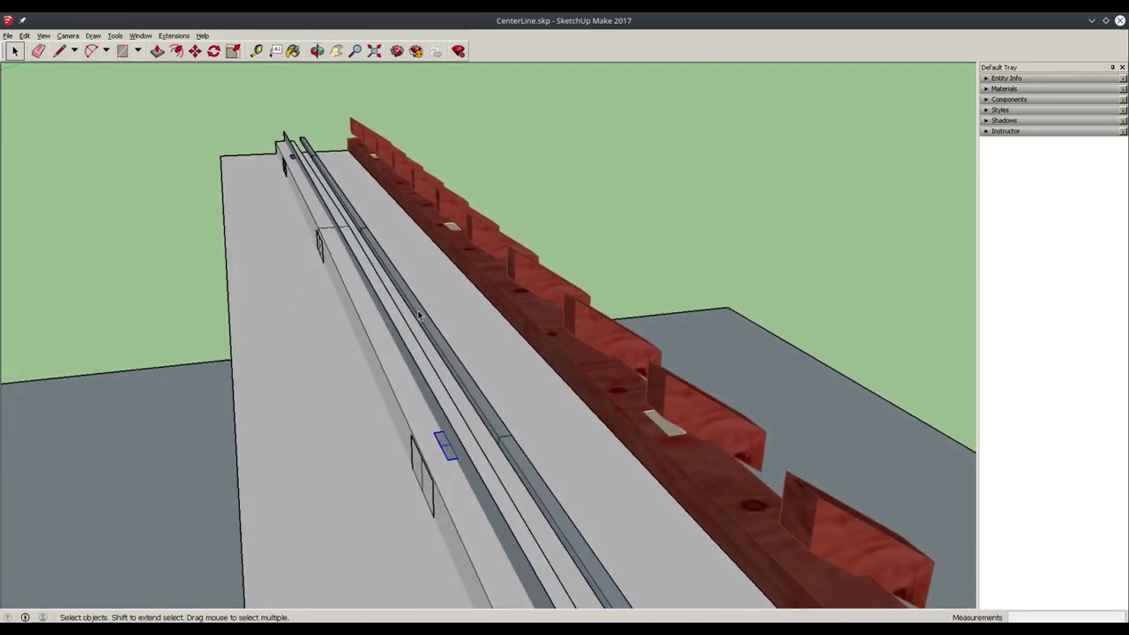
# Open the posts group and try scaling the left and right posts shorter, then undo
pyautogui.moveTo(420, 315); pyautogui.dragTo(207, 236, button='middle')
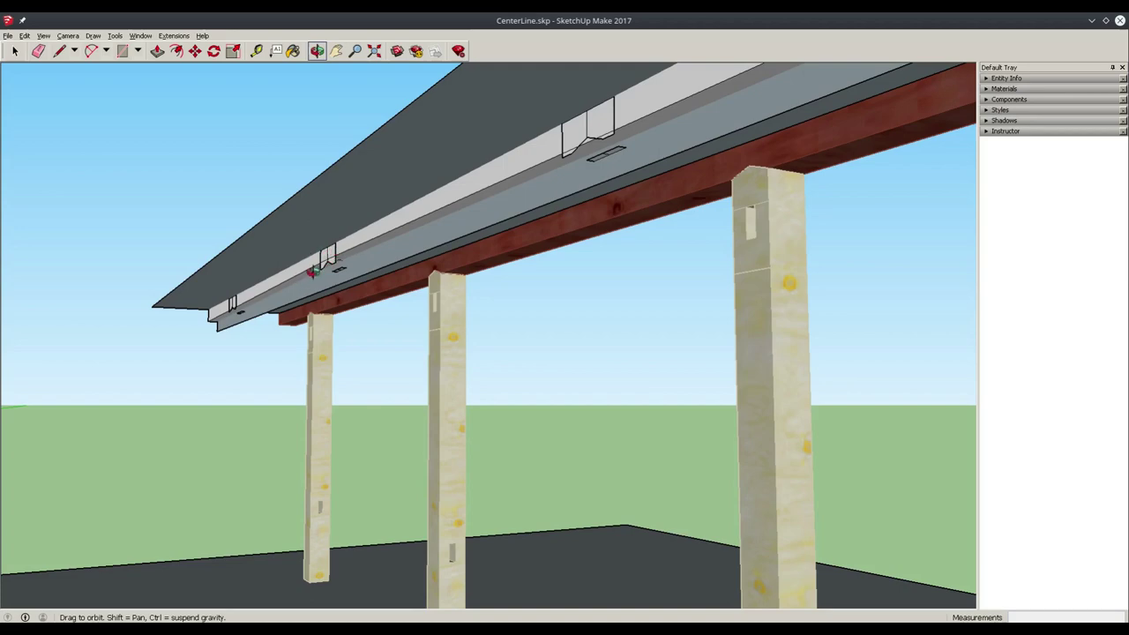
pyautogui.press('space')
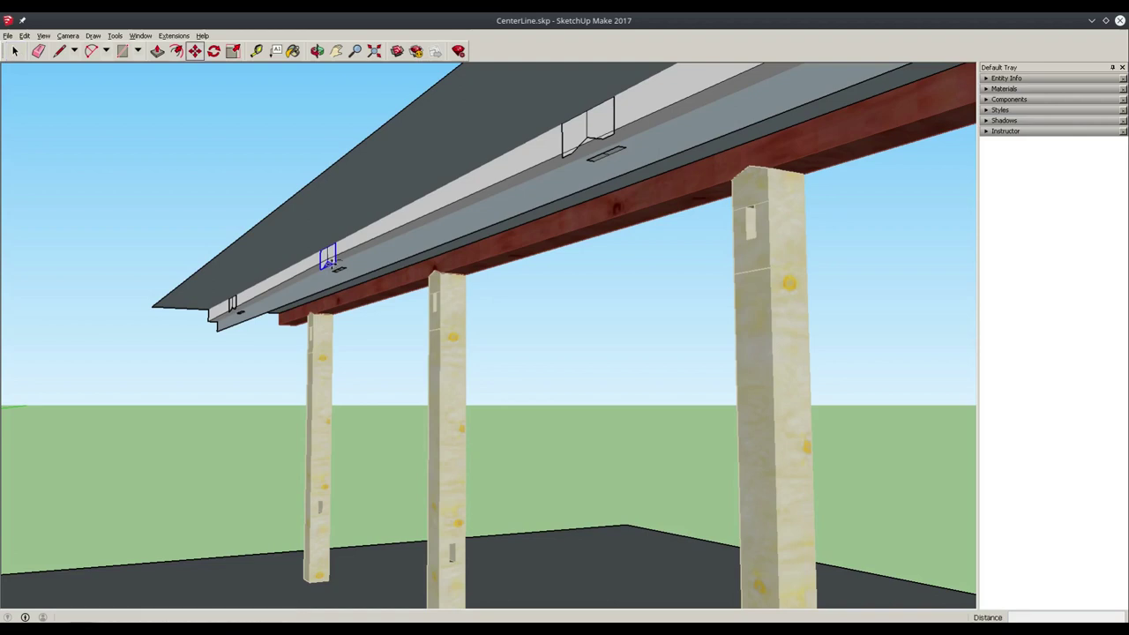
pyautogui.click(431, 331)
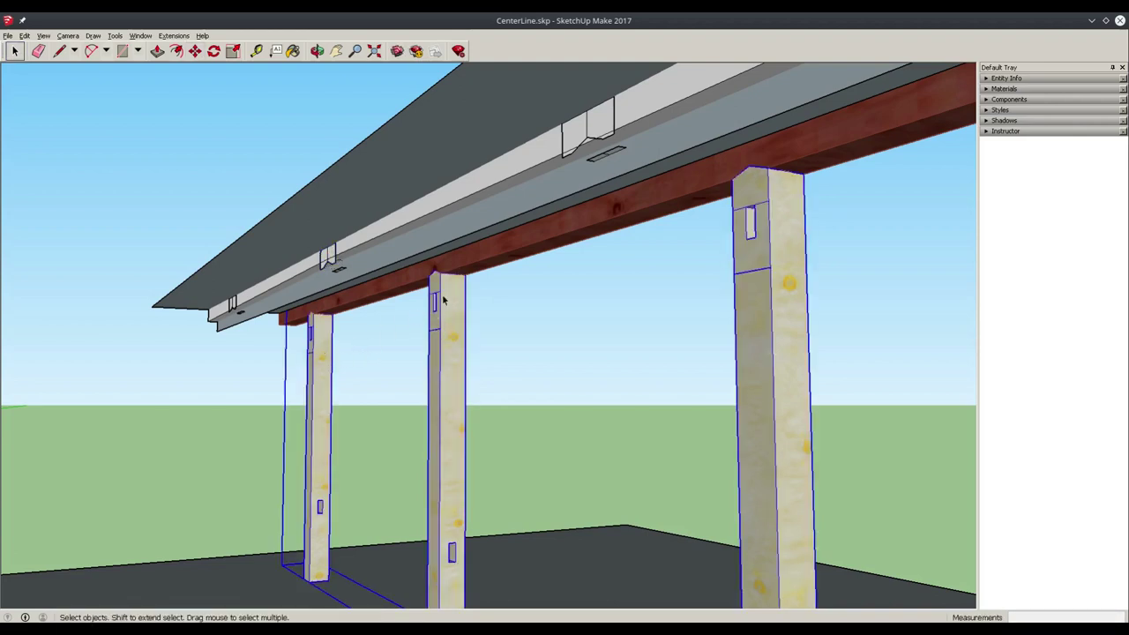
pyautogui.doubleClick(314, 350)
pyautogui.click(319, 343)
pyautogui.keyDown('shift'); pyautogui.click(756, 332); pyautogui.keyUp('shift')
pyautogui.press('s')
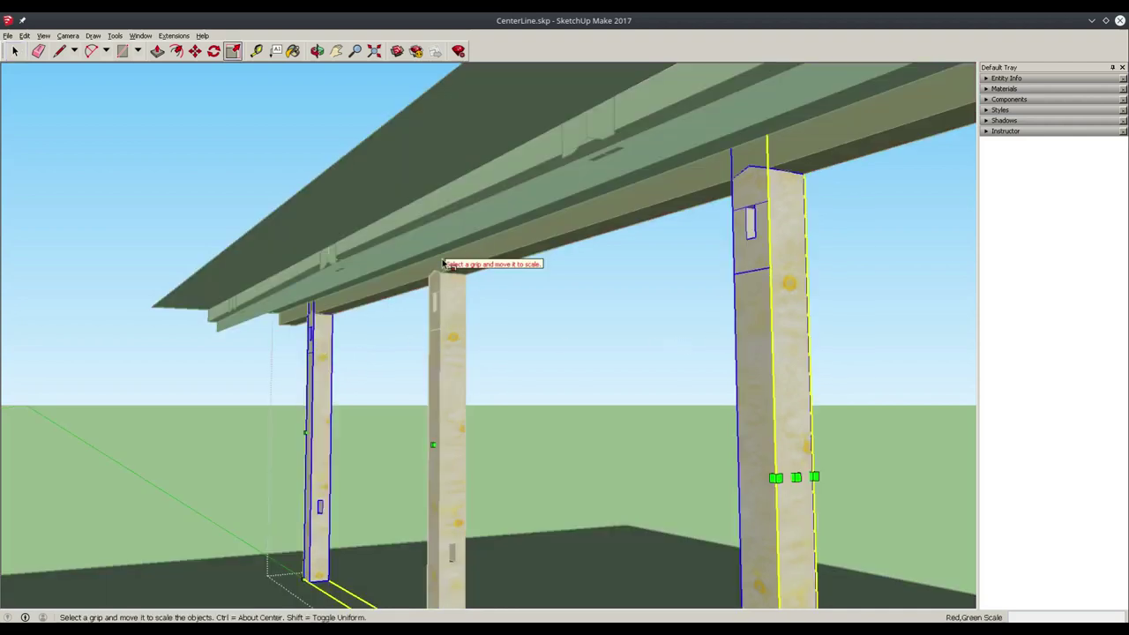
pyautogui.click(447, 240)
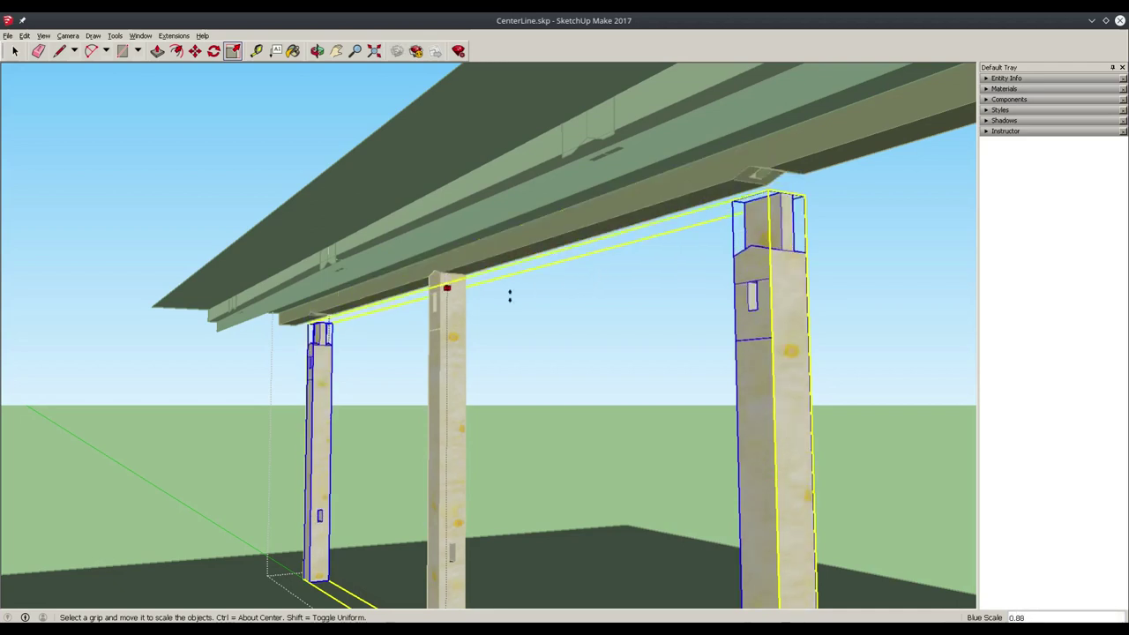
pyautogui.click(128, 266)
pyautogui.hotkey('ctrl', 'z')
# Scale the middle post down from its top grip to fit under the beam, then exit the group
pyautogui.click(455, 314)
pyautogui.press('s')
pyautogui.moveTo(447, 240); pyautogui.dragTo(491, 329)
pyautogui.press('space')
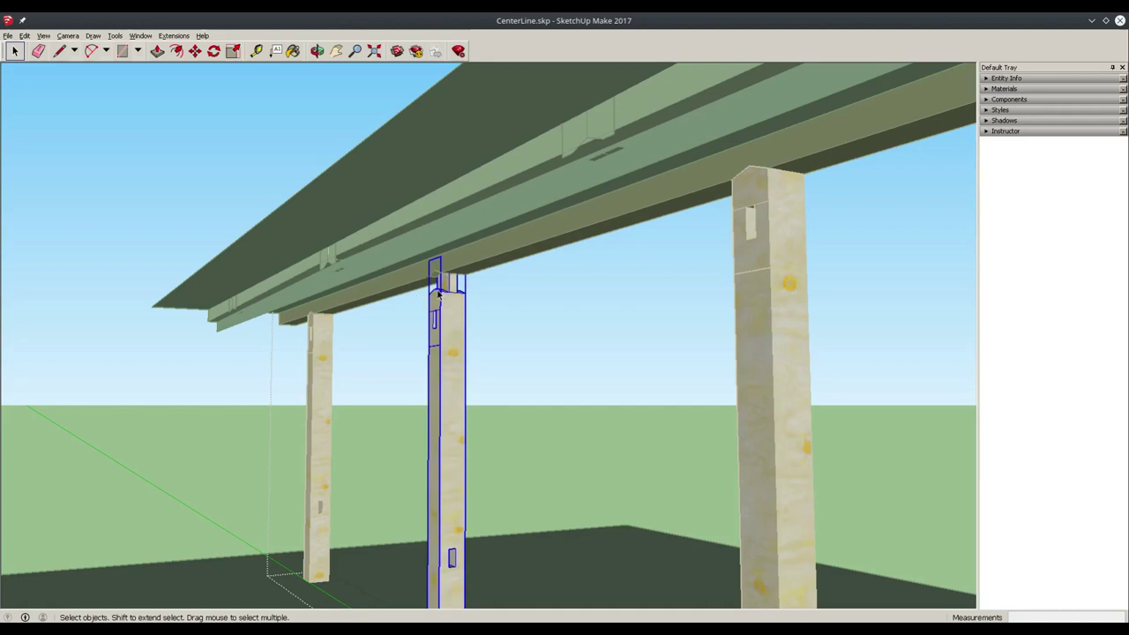
pyautogui.hotkey('ctrl', 'z')
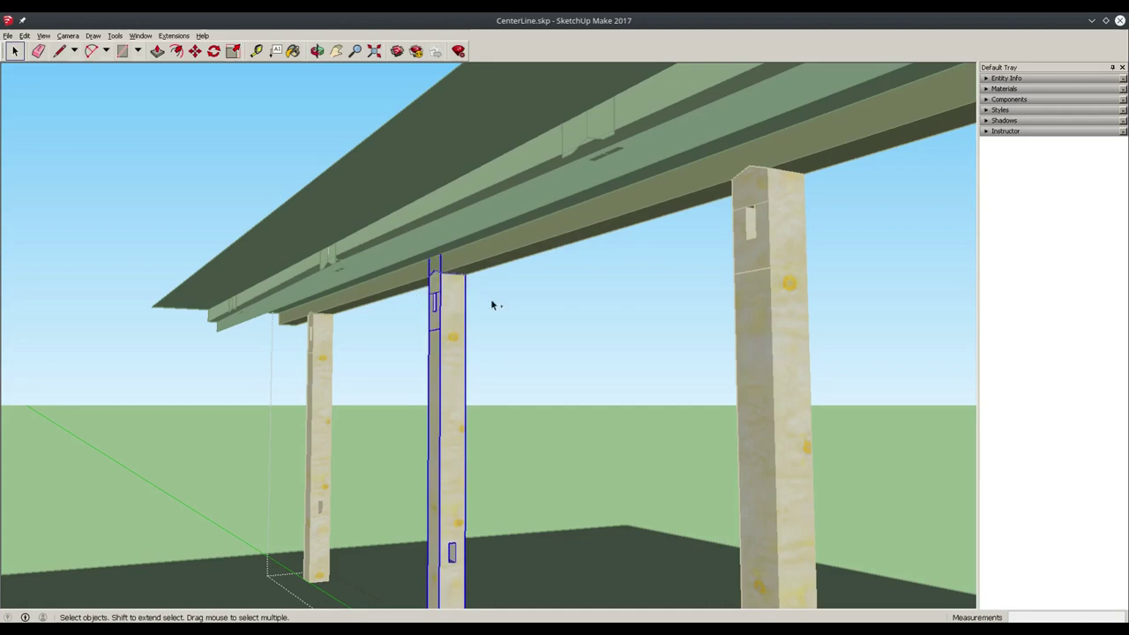
pyautogui.click(490, 298)
# Move the selected long edge on the beam face about 1 3/16" down the blue axis
pyautogui.press('o')
pyautogui.moveTo(256, 304); pyautogui.dragTo(273, 328)
pyautogui.press('space')
pyautogui.click(251, 278)
pyautogui.press('o')
pyautogui.moveTo(413, 261); pyautogui.dragTo(296, 269)
pyautogui.press('m')
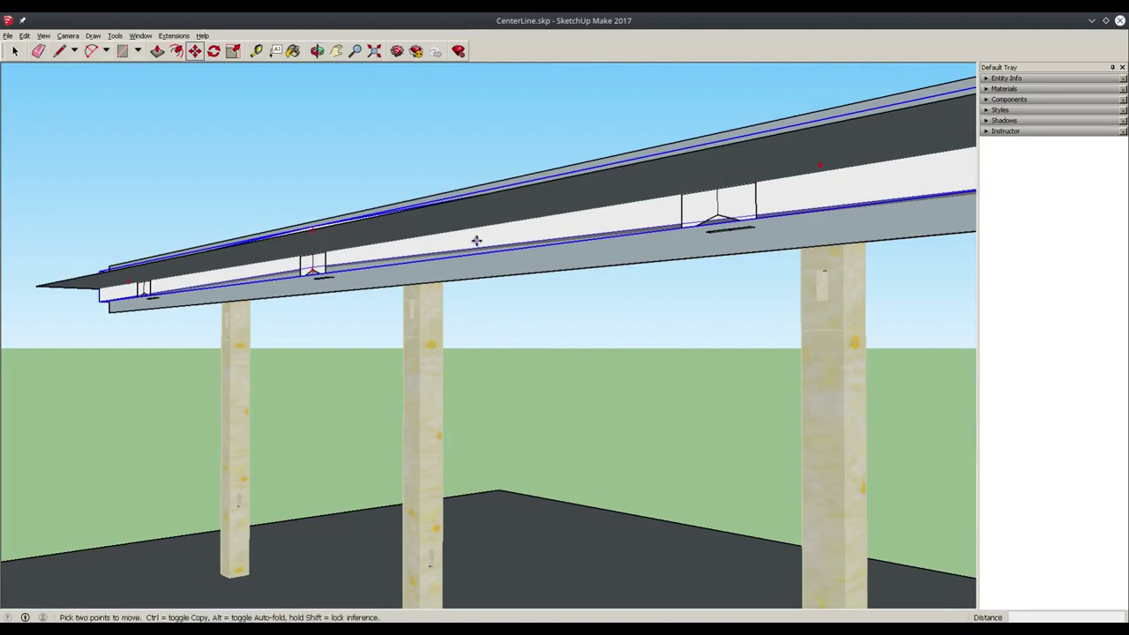
pyautogui.click(476, 241)
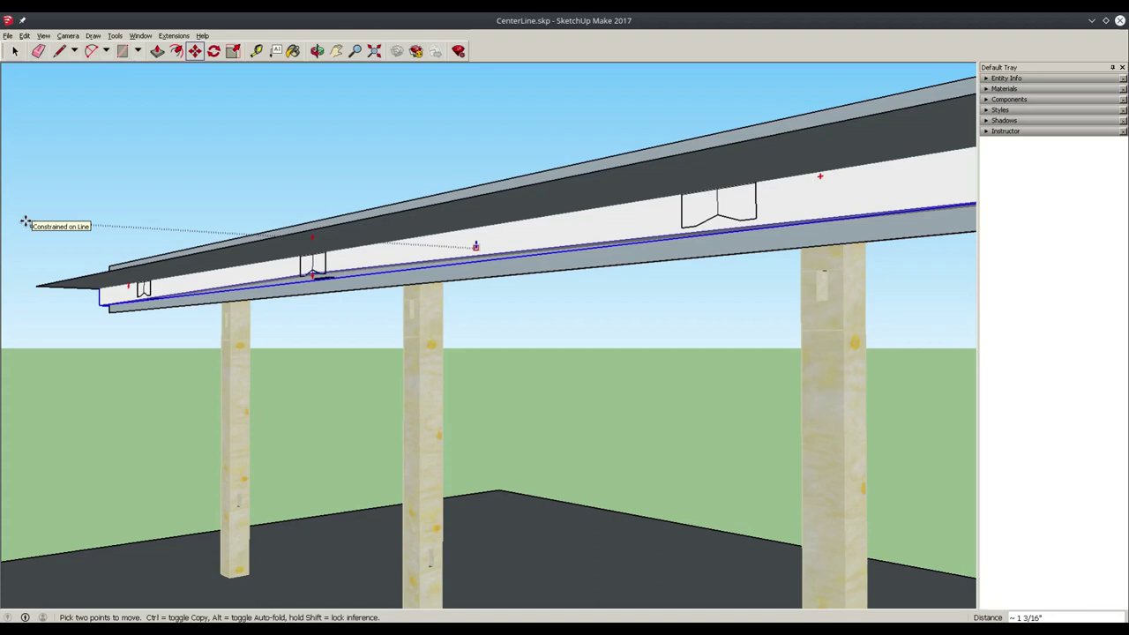
pyautogui.click(24, 221)
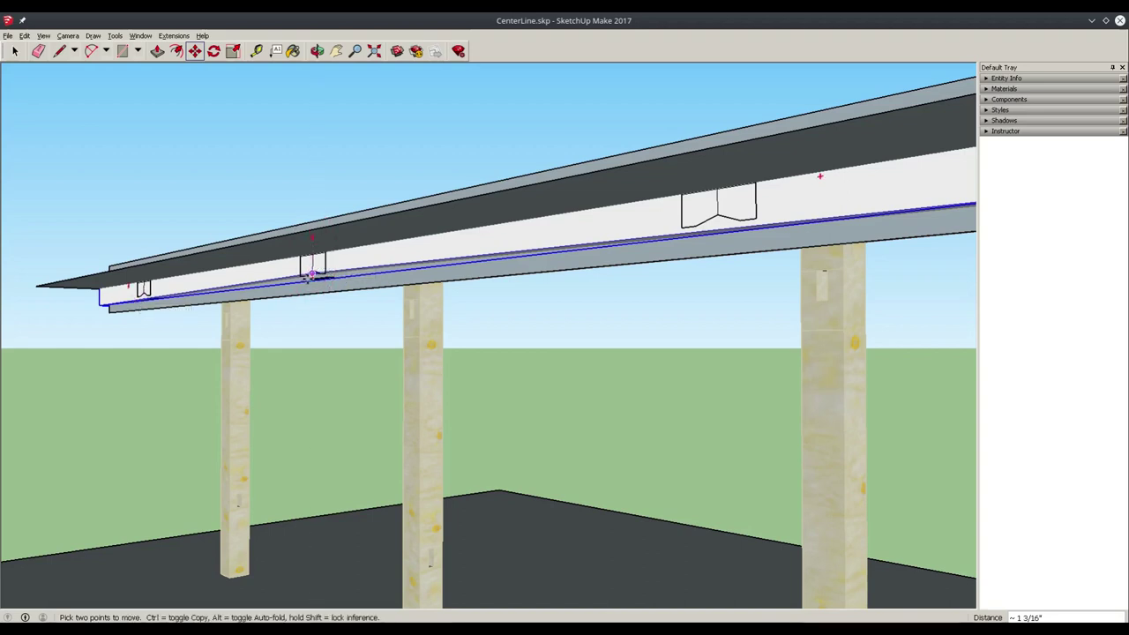
pyautogui.press('o')
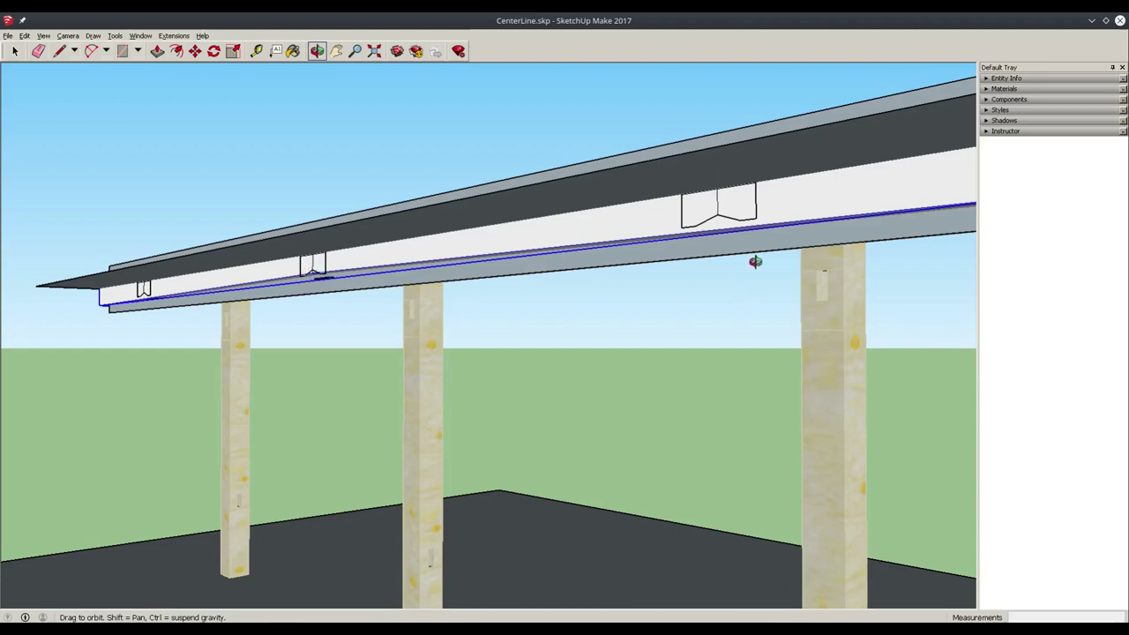
# Select the short and vertical edges of the mortise outline on the beam top
pyautogui.moveTo(756, 259)
pyautogui.mouseDown()
pyautogui.moveTo(733, 264)
pyautogui.moveTo(767, 259)
pyautogui.mouseUp()
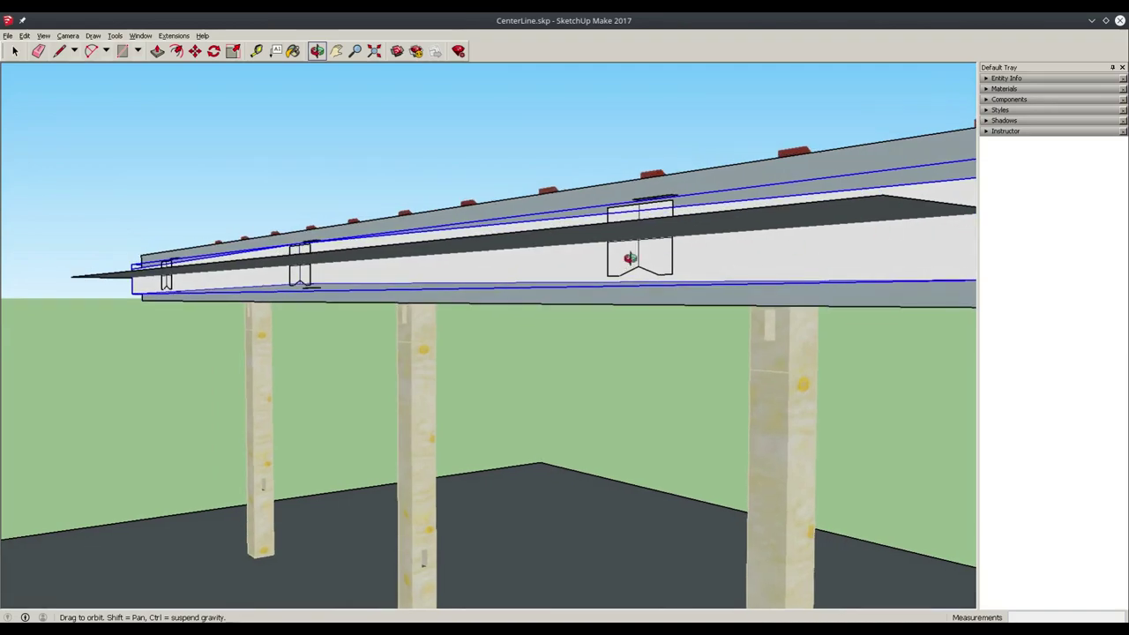
pyautogui.moveTo(401, 283); pyautogui.dragTo(307, 256)
pyautogui.moveTo(514, 269); pyautogui.dragTo(324, 324)
pyautogui.moveTo(407, 204); pyautogui.dragTo(450, 294)
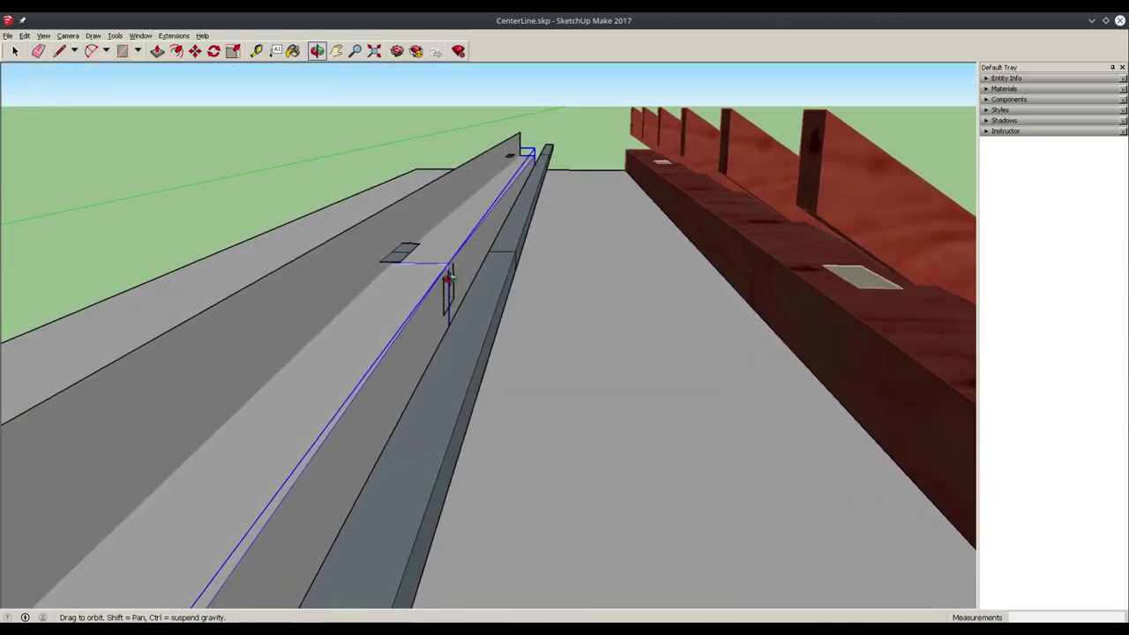
pyautogui.moveTo(537, 226); pyautogui.dragTo(461, 344)
pyautogui.press('space')
pyautogui.click(301, 527)
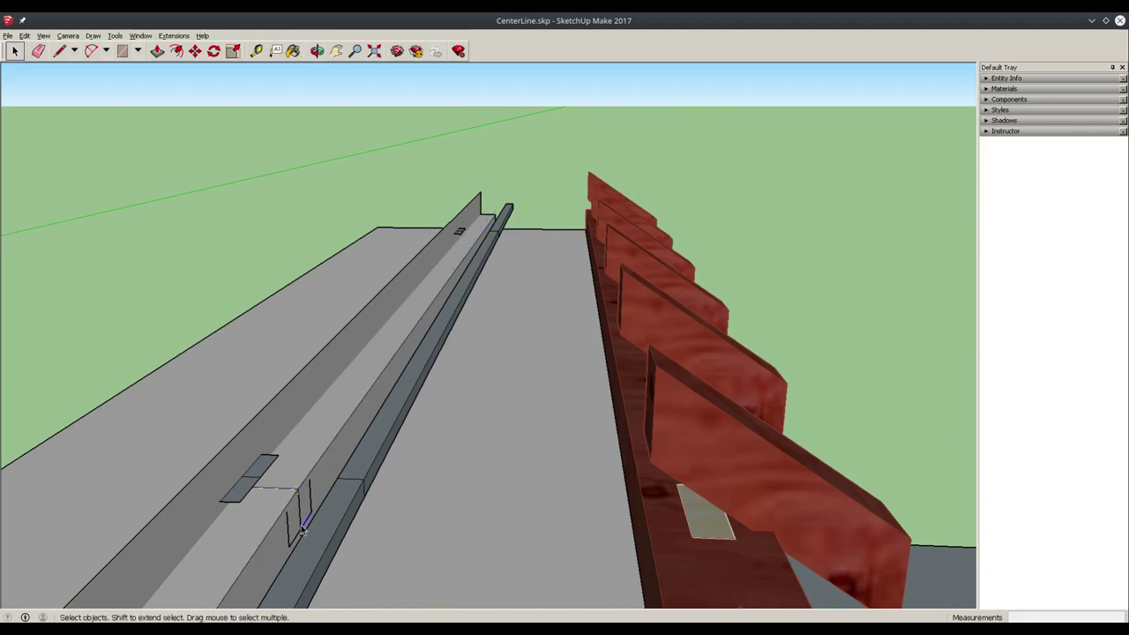
pyautogui.scroll(3, 302, 527)
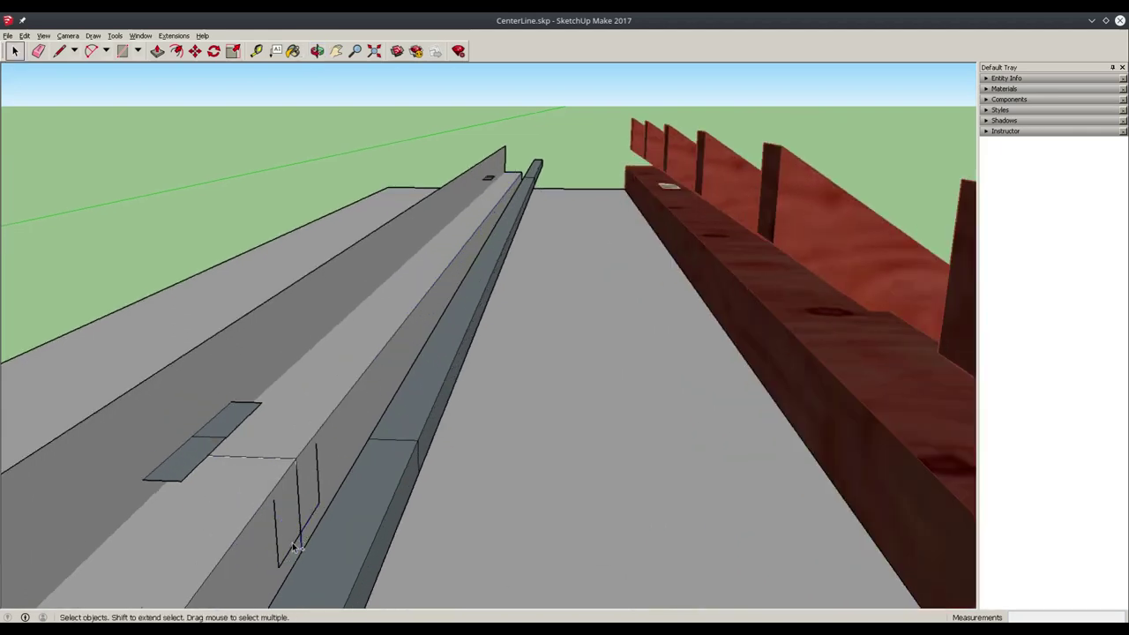
pyautogui.click(296, 547)
pyautogui.click(302, 547)
pyautogui.keyDown('shift'); pyautogui.click(318, 485); pyautogui.keyUp('shift')
# Copy the mortise outline edges about 7' 9" along the beam on the green axis
pyautogui.press('m')
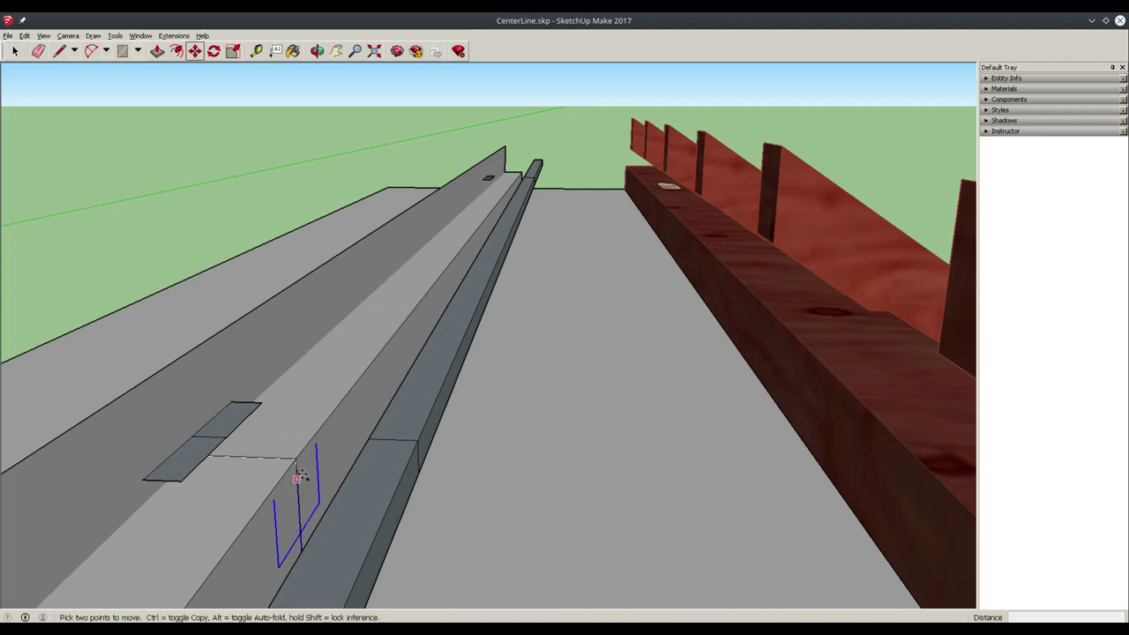
pyautogui.press('ctrl')
pyautogui.click(296, 458)
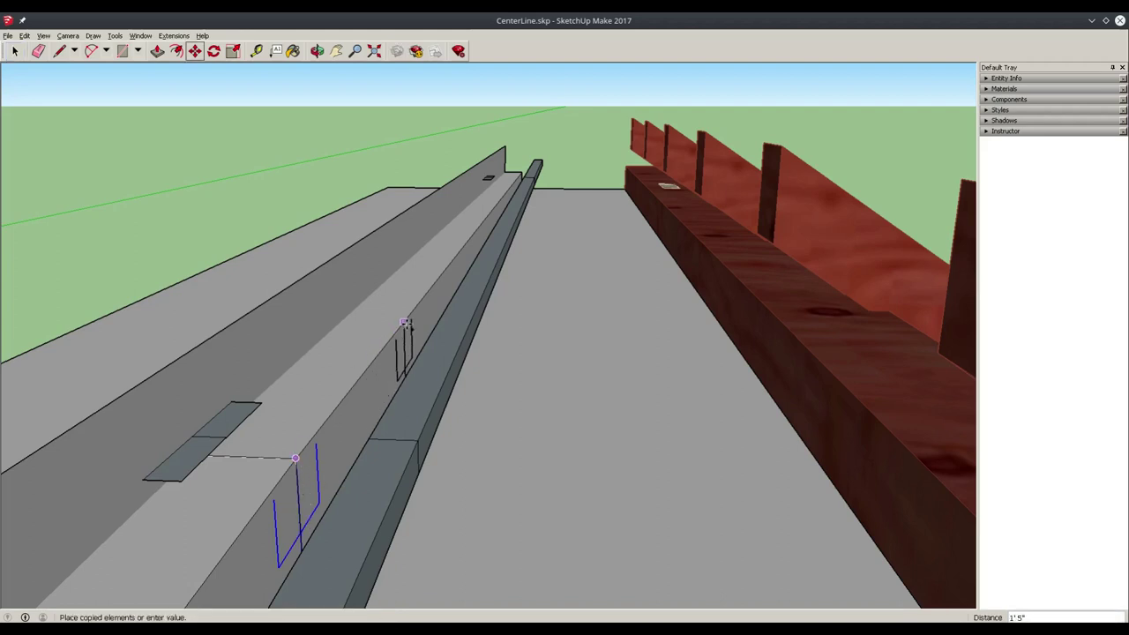
pyautogui.scroll(5, 485, 174)
pyautogui.click(486, 173)
pyautogui.press('space')
pyautogui.moveTo(591, 222); pyautogui.dragTo(547, 326, button='middle')
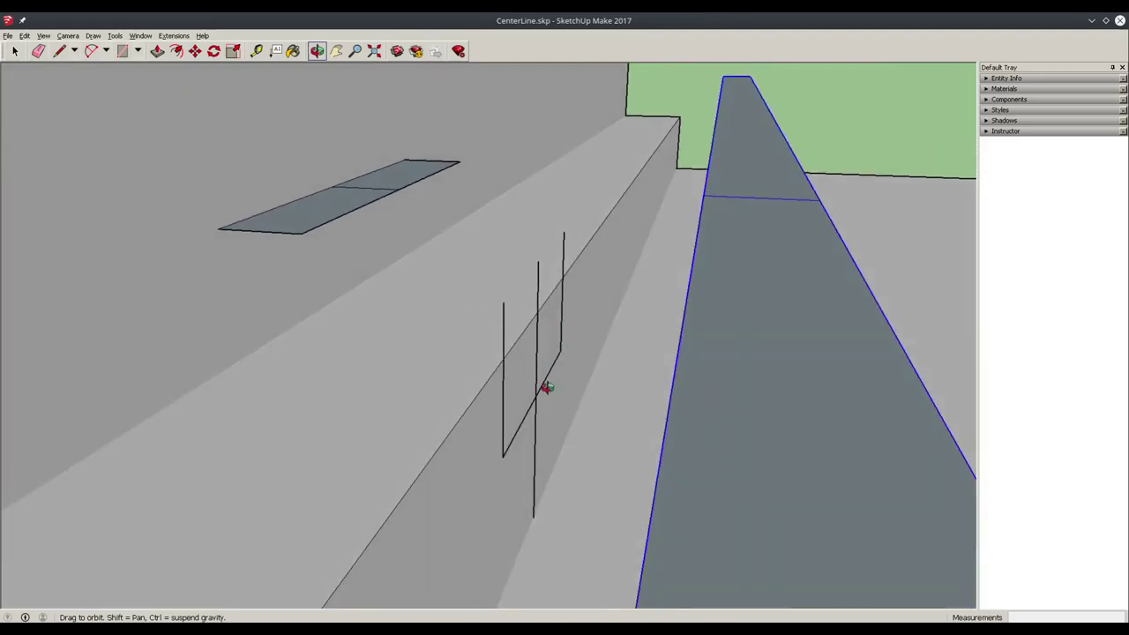
pyautogui.moveTo(535, 408); pyautogui.dragTo(780, 335, button='middle')
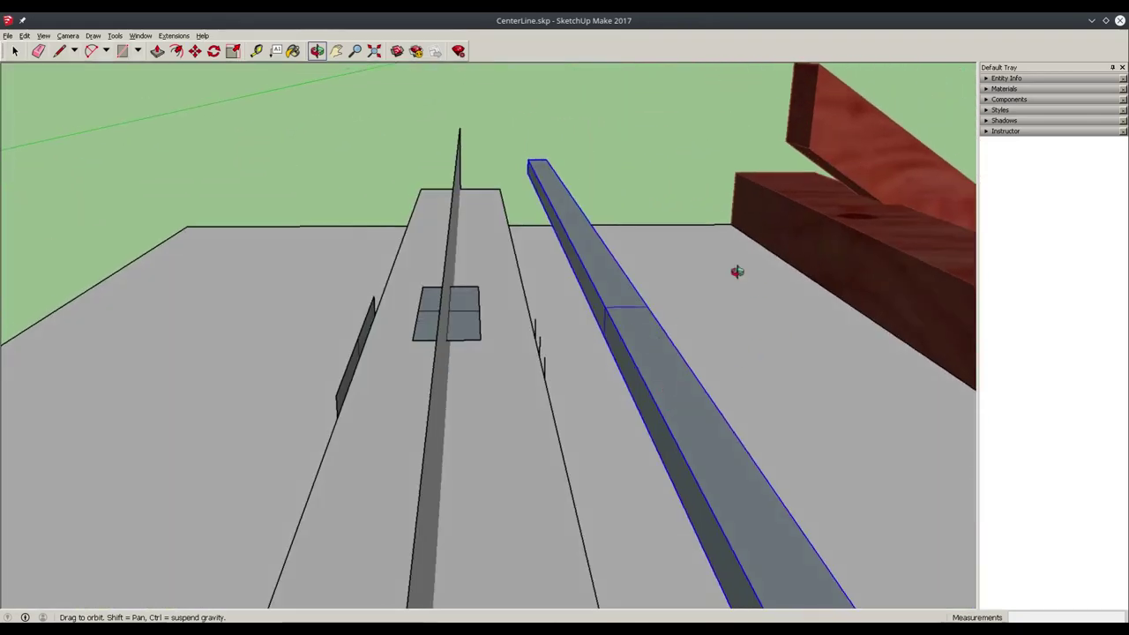
pyautogui.moveTo(586, 364); pyautogui.dragTo(494, 406)
pyautogui.press('space')
# Draw a line from the vertical edge's top endpoint to the mortise outline edge
pyautogui.press('l')
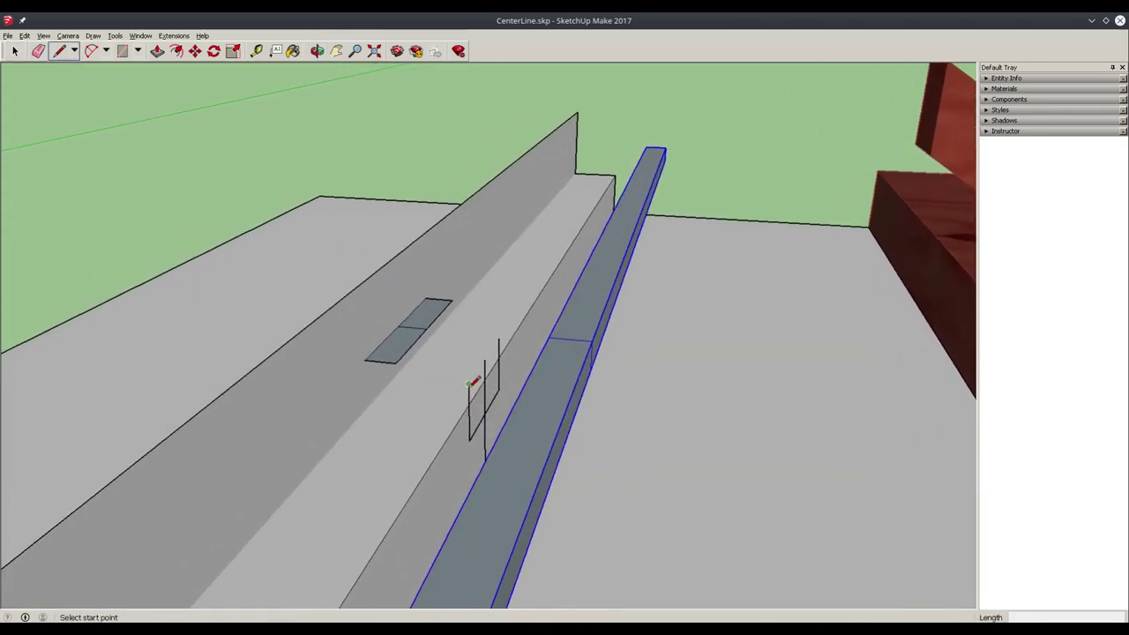
pyautogui.click(470, 384)
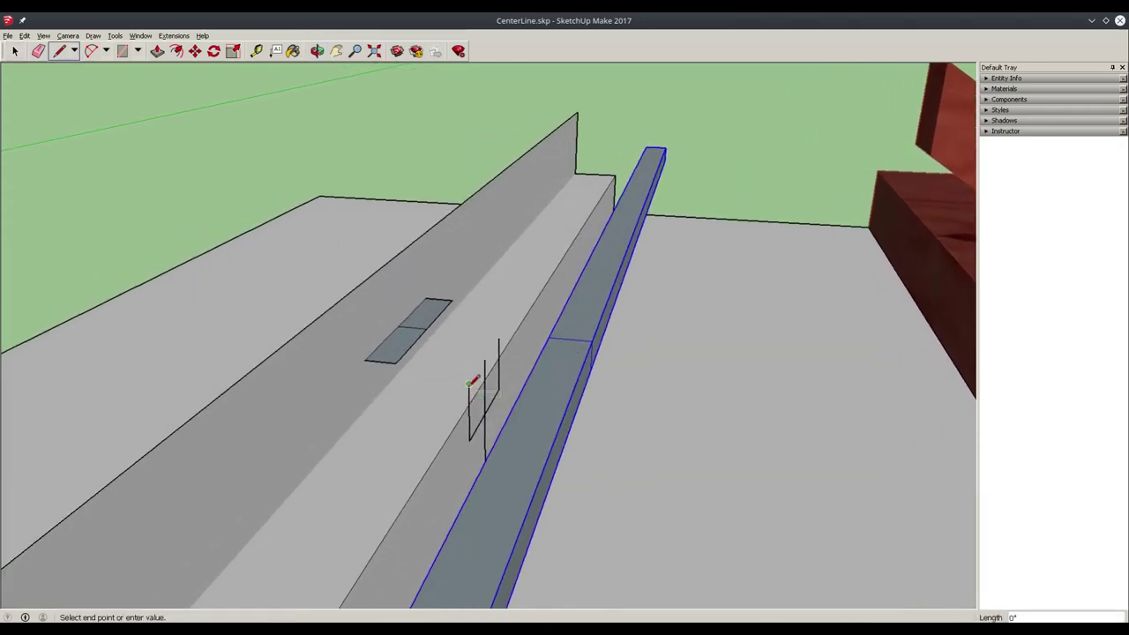
pyautogui.click(379, 394)
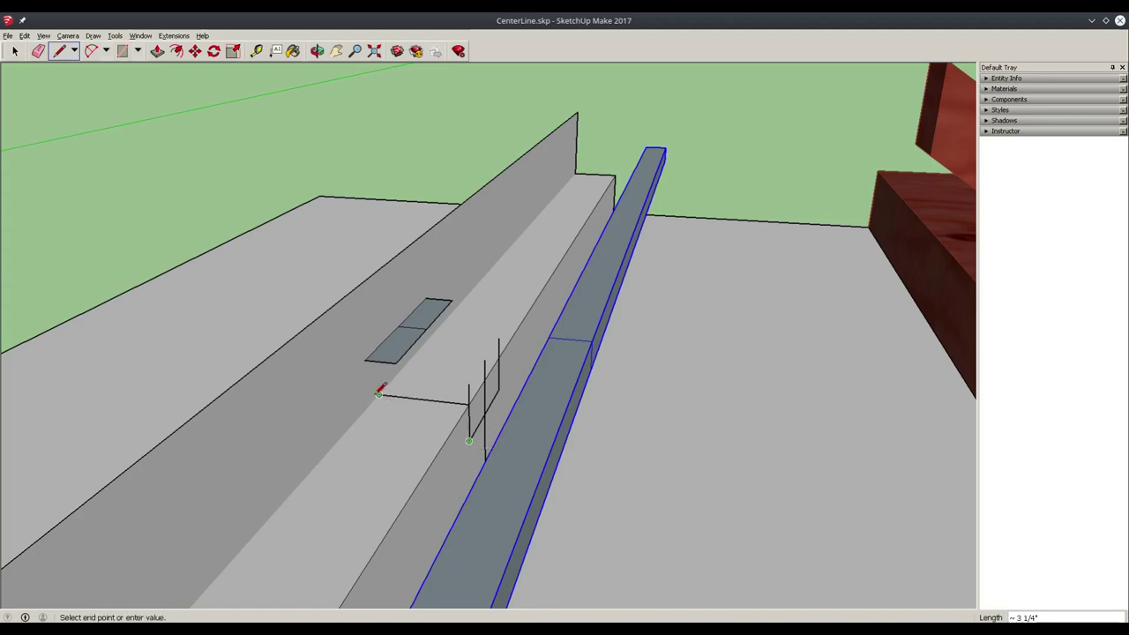
pyautogui.press('Escape')
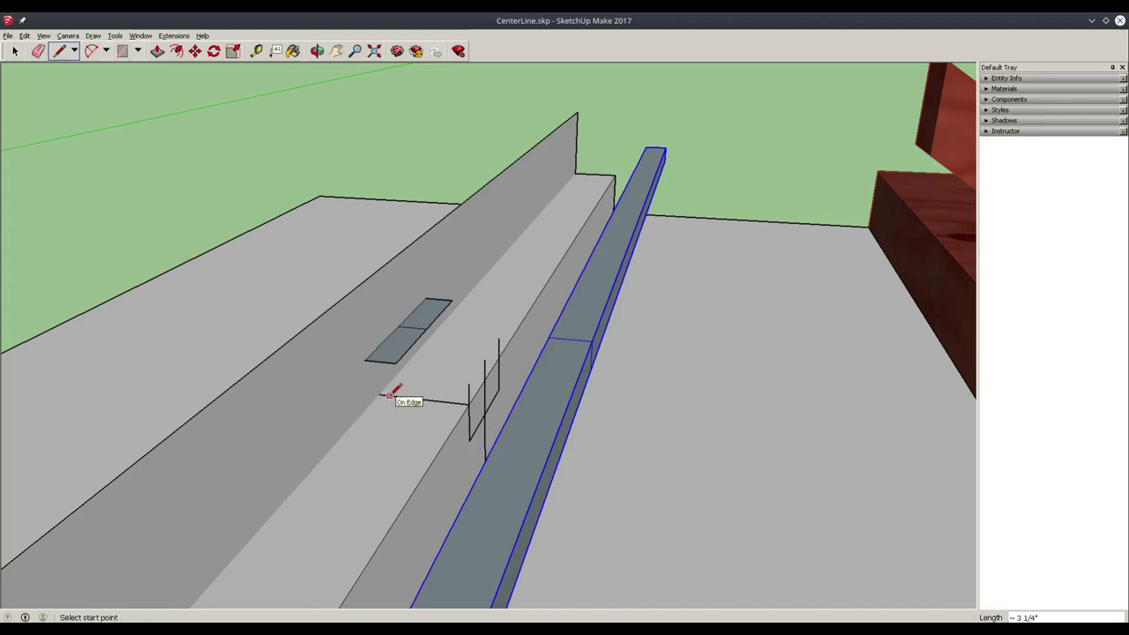
pyautogui.click(469, 439)
pyautogui.press('space')
# Draw lines from the mortise rectangle corner to the vertical edge, closing the loop into a face
pyautogui.press('l')
pyautogui.click(469, 380)
pyautogui.click(469, 382)
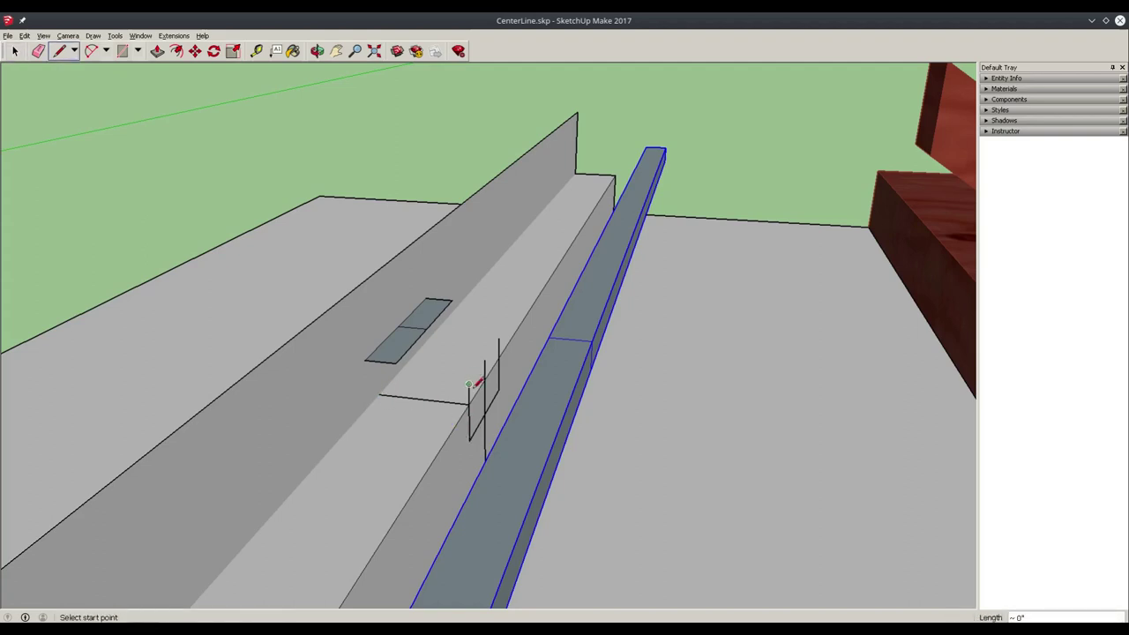
pyautogui.click(469, 384)
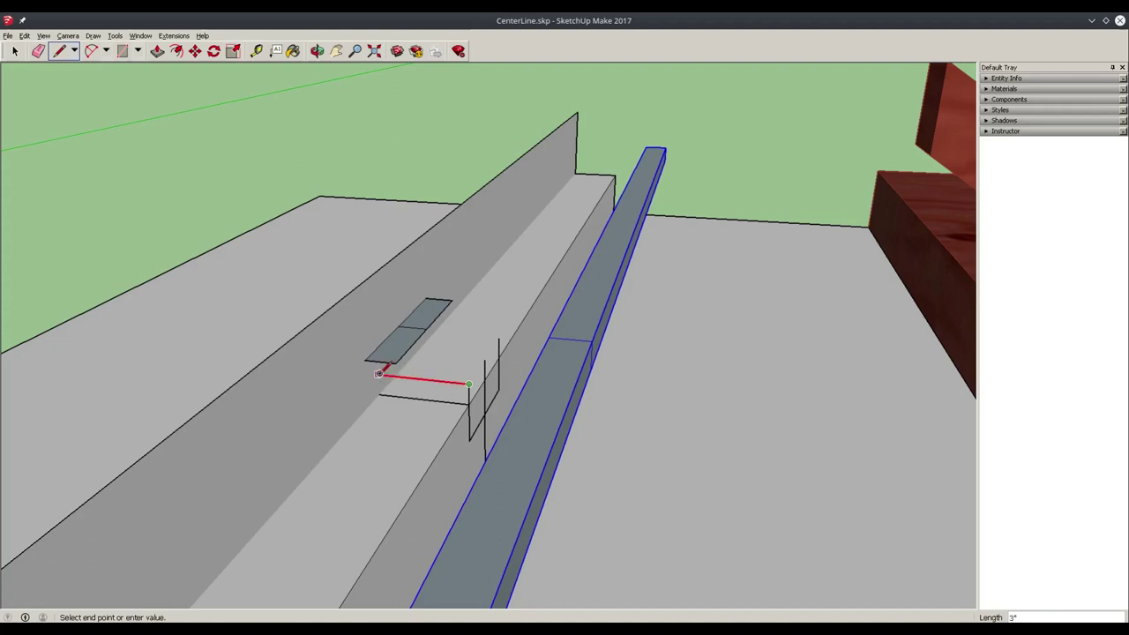
pyautogui.click(377, 374)
pyautogui.click(469, 439)
pyautogui.press('space')
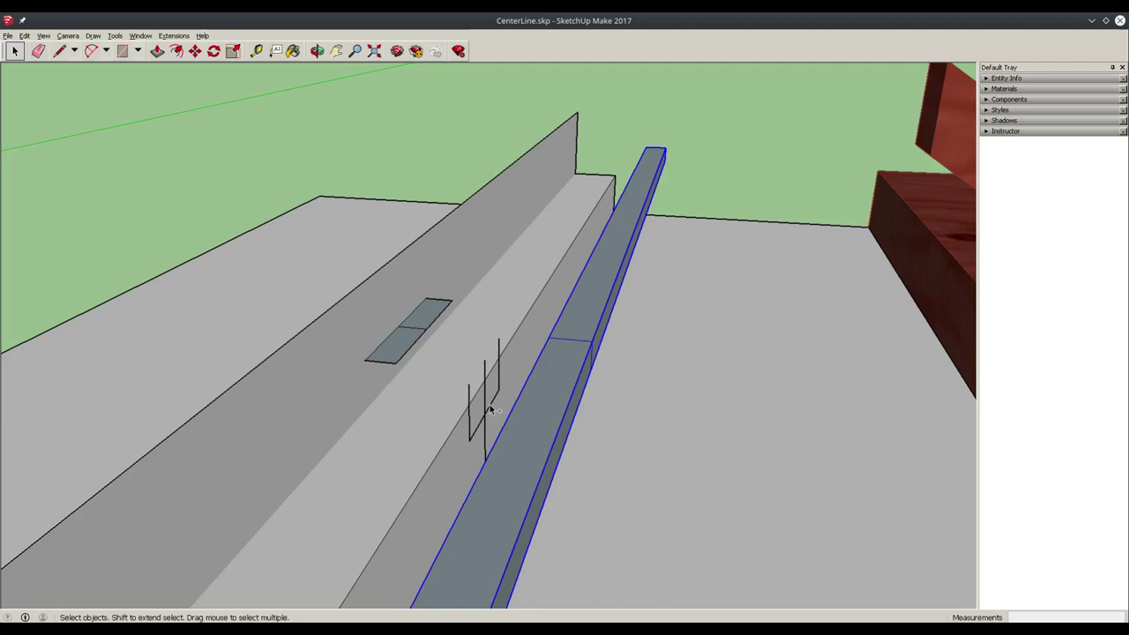
pyautogui.moveTo(490, 404); pyautogui.dragTo(587, 222, button='middle')
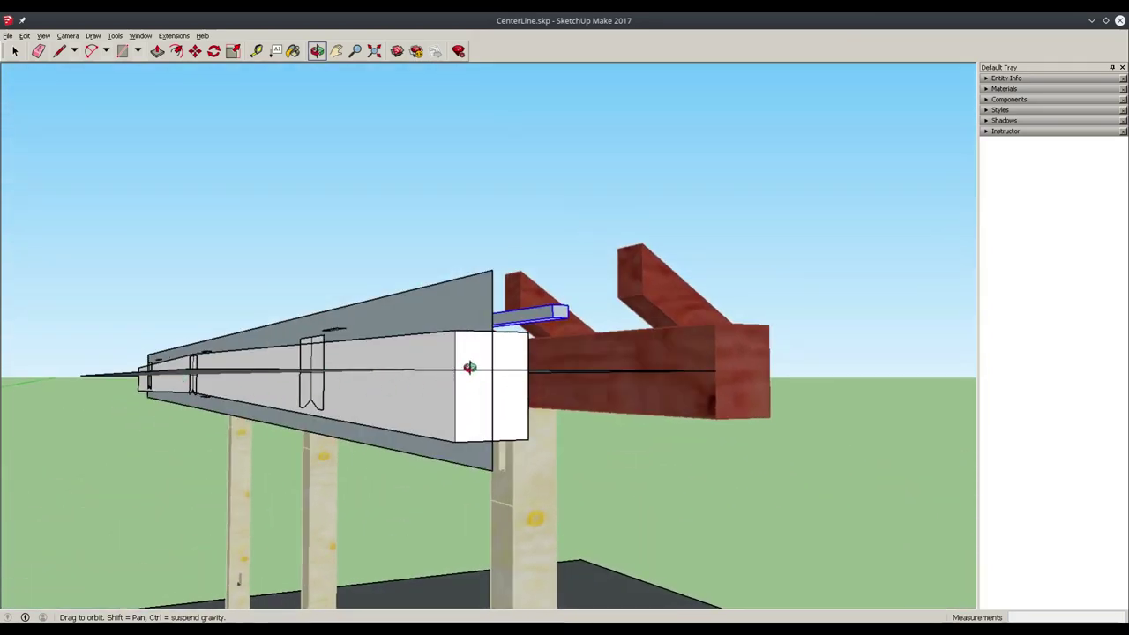
pyautogui.moveTo(470, 367); pyautogui.dragTo(358, 445, button='middle')
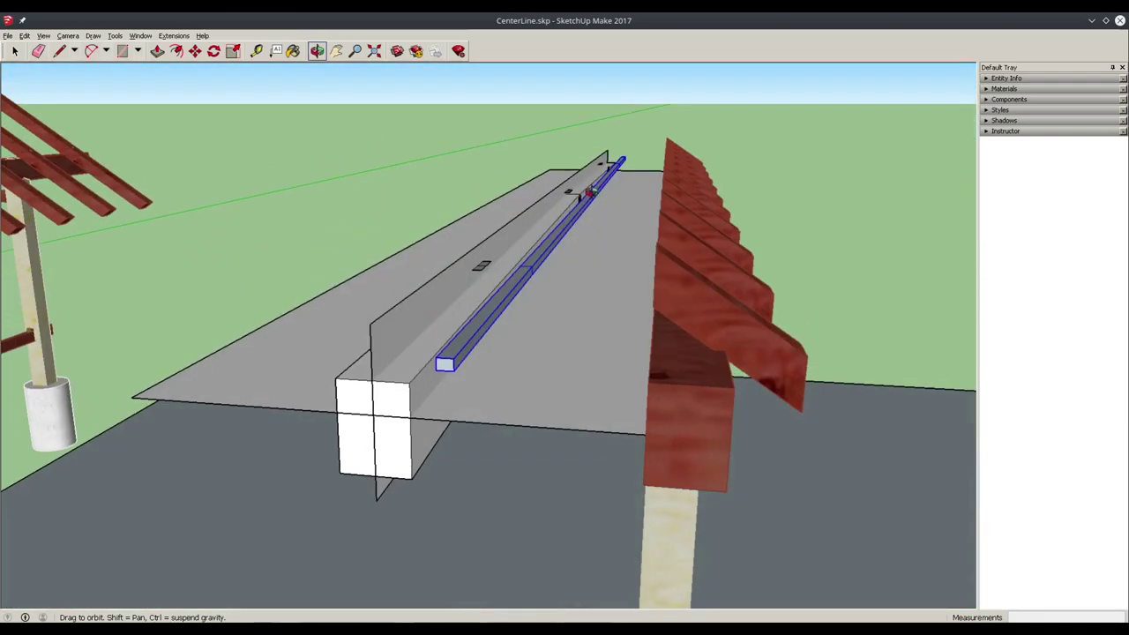
pyautogui.moveTo(589, 222); pyautogui.dragTo(653, 265)
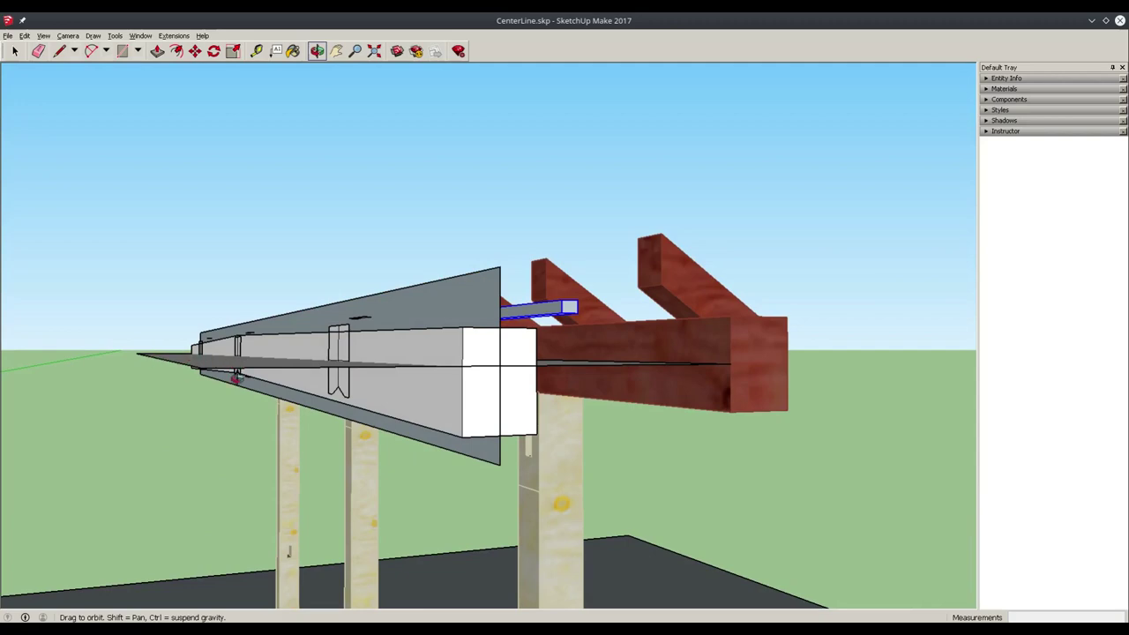
pyautogui.moveTo(321, 379); pyautogui.dragTo(376, 362)
pyautogui.scroll(3, 459, 360)
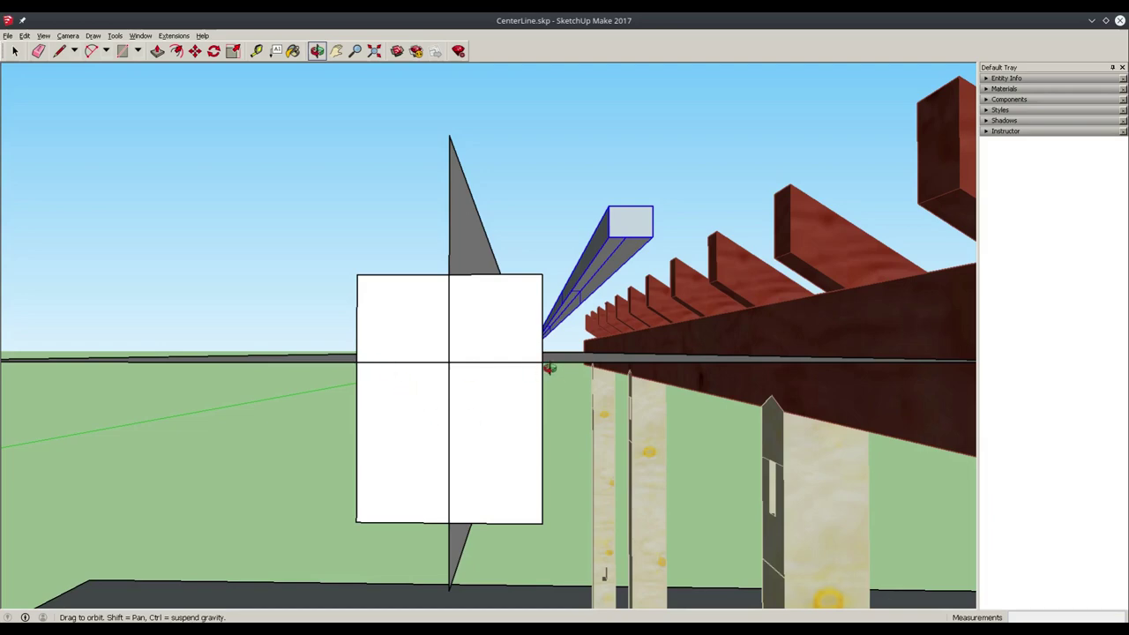
pyautogui.press('p')
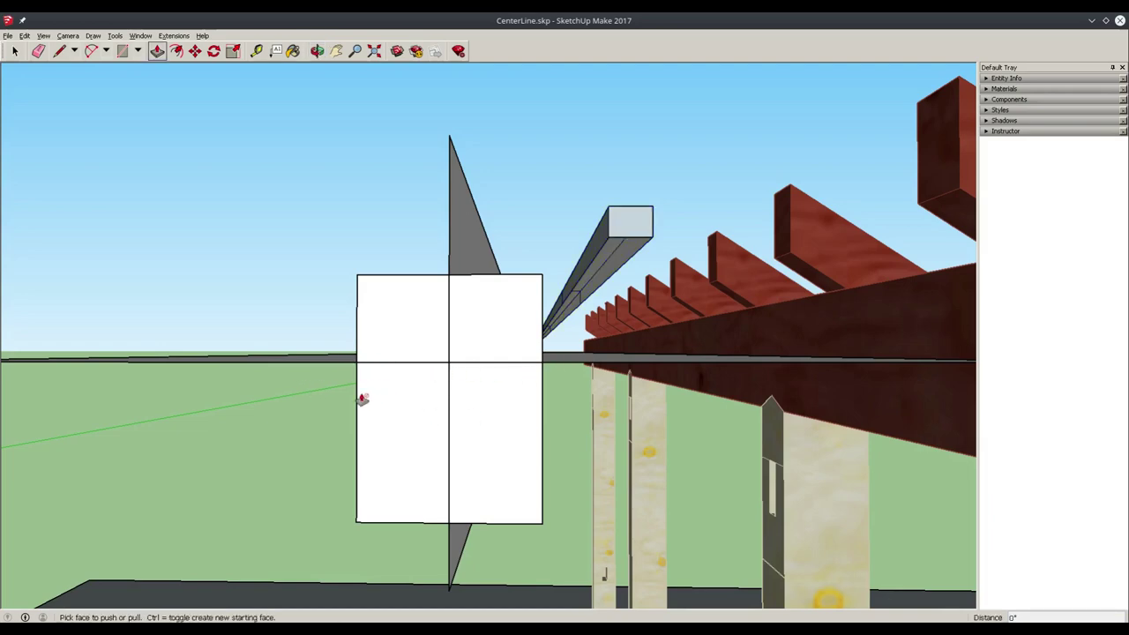
pyautogui.press('o')
pyautogui.moveTo(290, 391); pyautogui.dragTo(500, 353)
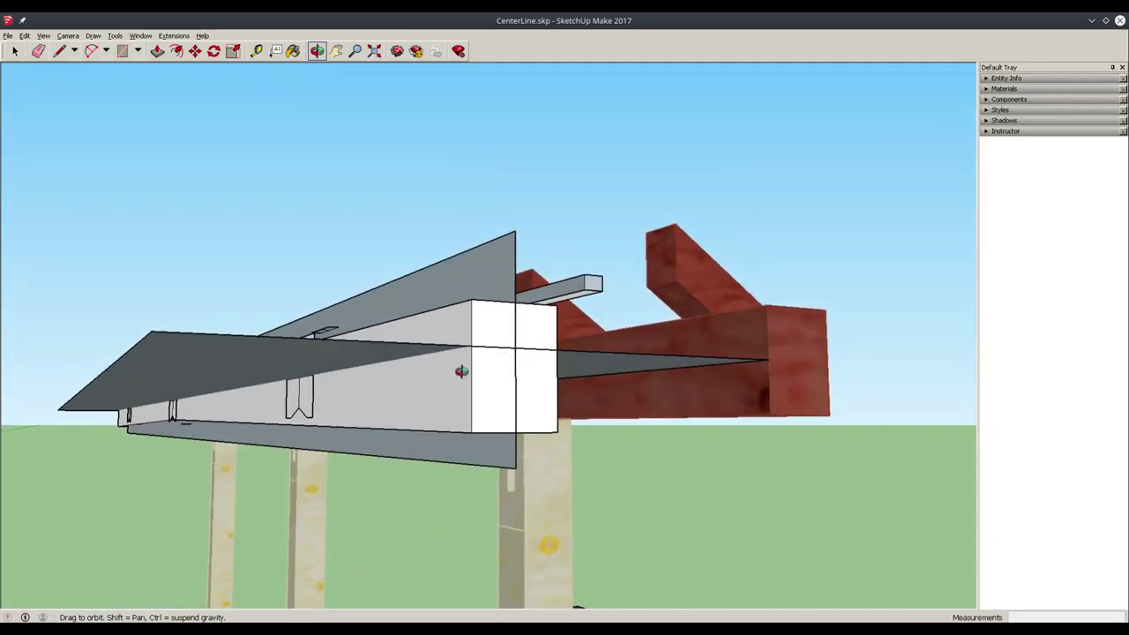
pyautogui.moveTo(396, 373); pyautogui.dragTo(433, 397)
pyautogui.press('space')
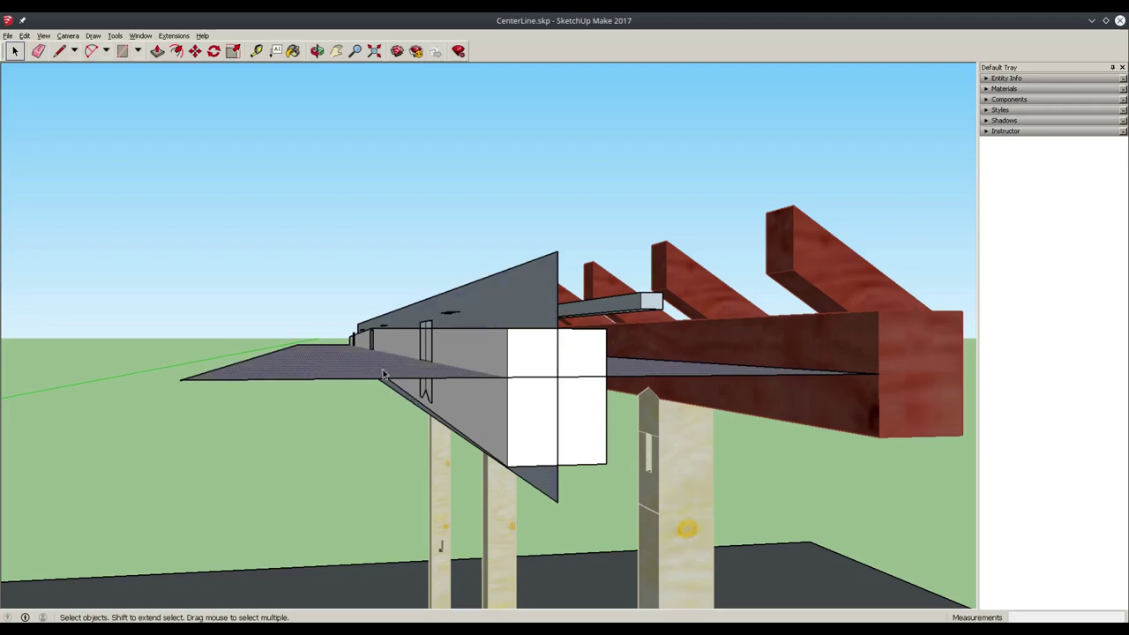
pyautogui.click(506, 304)
pyautogui.click(349, 369)
pyautogui.click(359, 361)
pyautogui.moveTo(704, 386); pyautogui.dragTo(736, 363, button='middle')
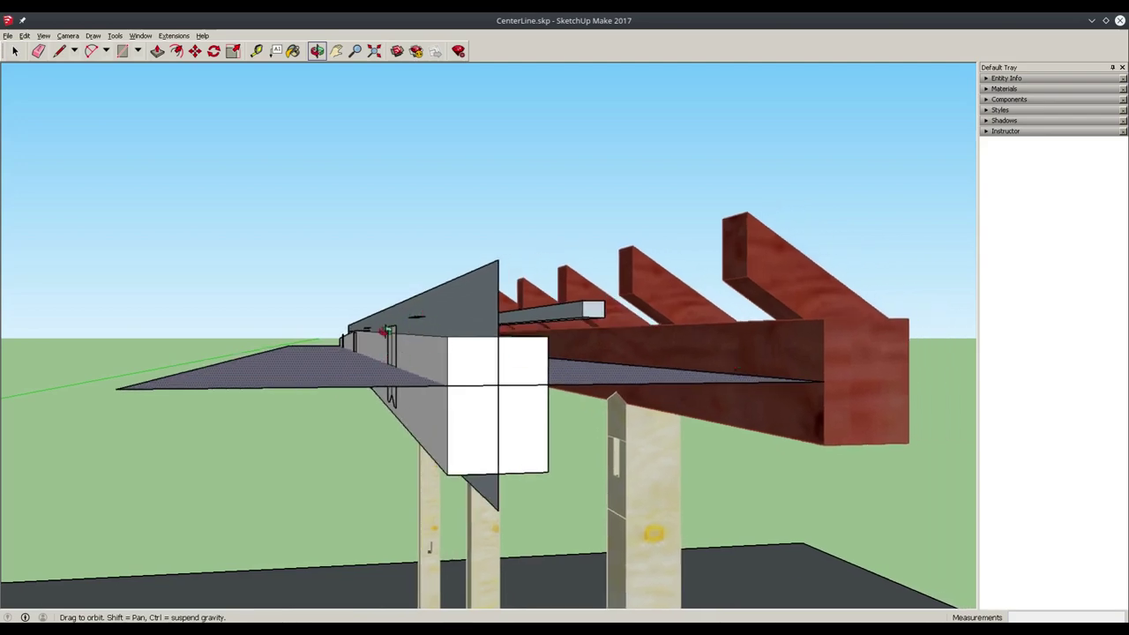
pyautogui.moveTo(514, 409); pyautogui.dragTo(531, 426)
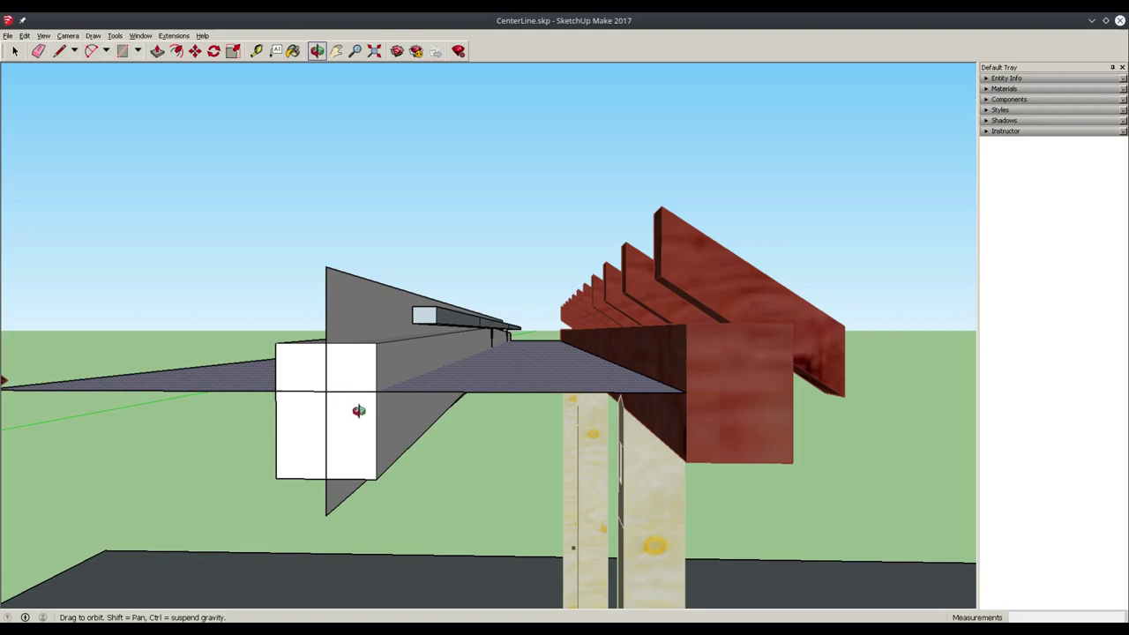
pyautogui.moveTo(568, 328); pyautogui.dragTo(509, 377)
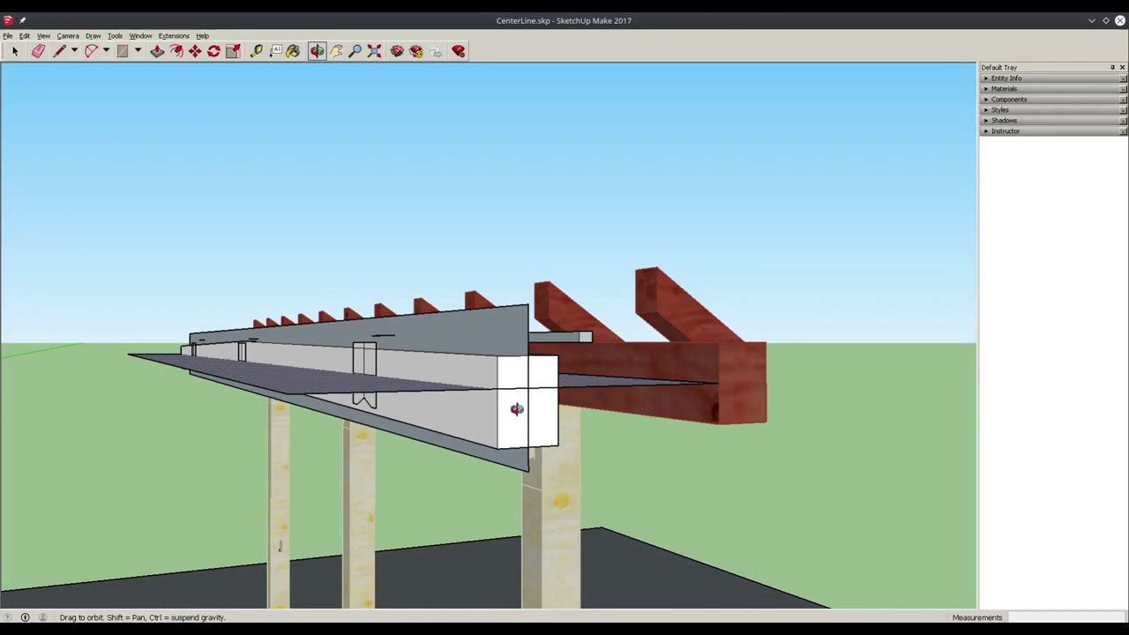
pyautogui.moveTo(518, 410); pyautogui.dragTo(766, 359)
pyautogui.moveTo(537, 430); pyautogui.dragTo(608, 378)
# Open the beam group for editing and select the small mortise template inside it
pyautogui.press('space')
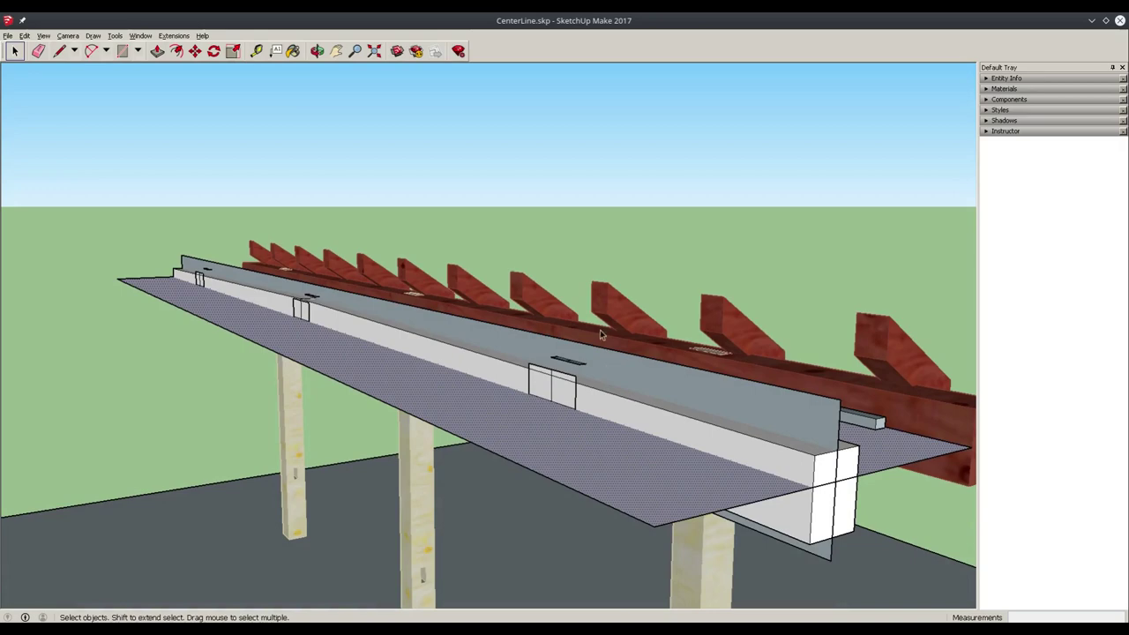
pyautogui.moveTo(599, 334); pyautogui.dragTo(604, 271, button='middle')
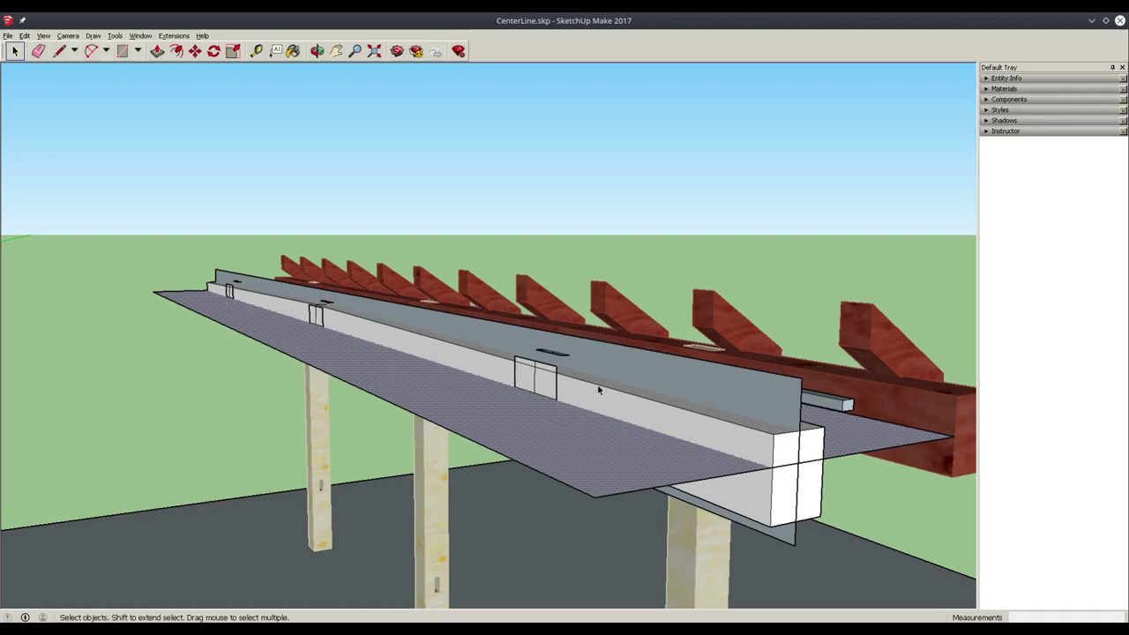
pyautogui.click(616, 373)
pyautogui.tripleClick(664, 420)
pyautogui.click(763, 283)
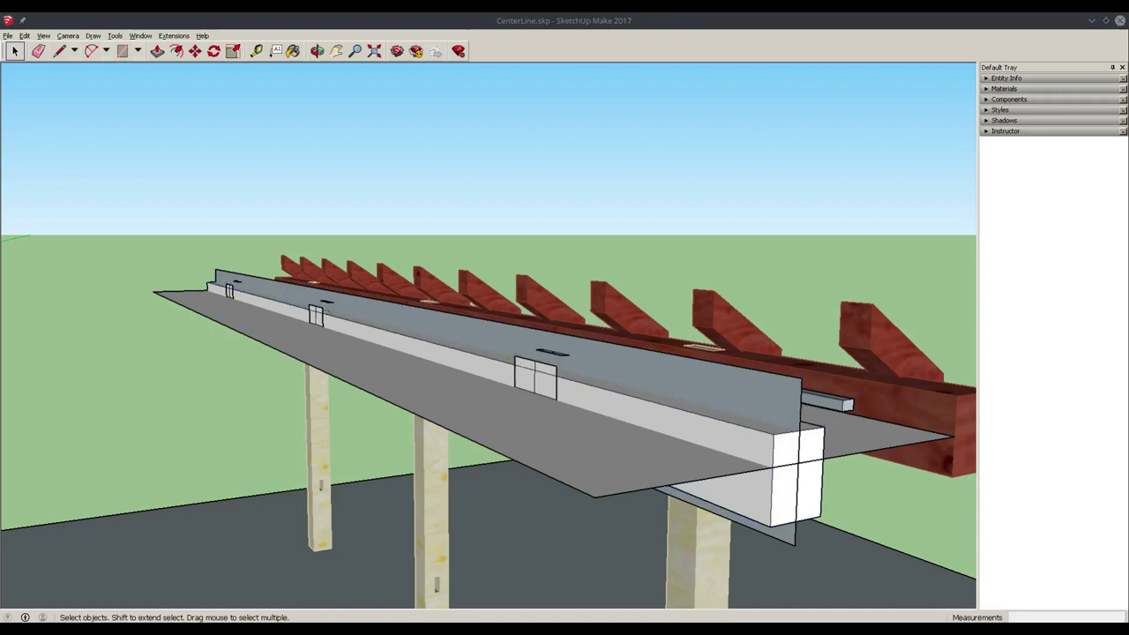
pyautogui.doubleClick(344, 322)
pyautogui.click(324, 314)
# Move the small mortise template exactly 2 inches along the beam
pyautogui.press('m')
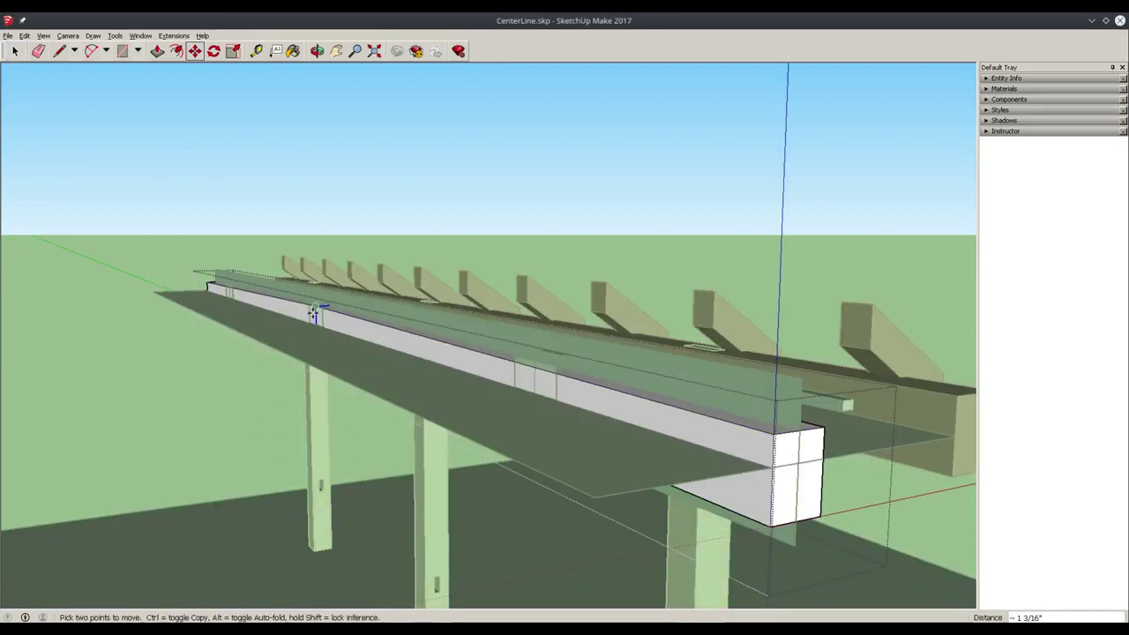
pyautogui.click(311, 314)
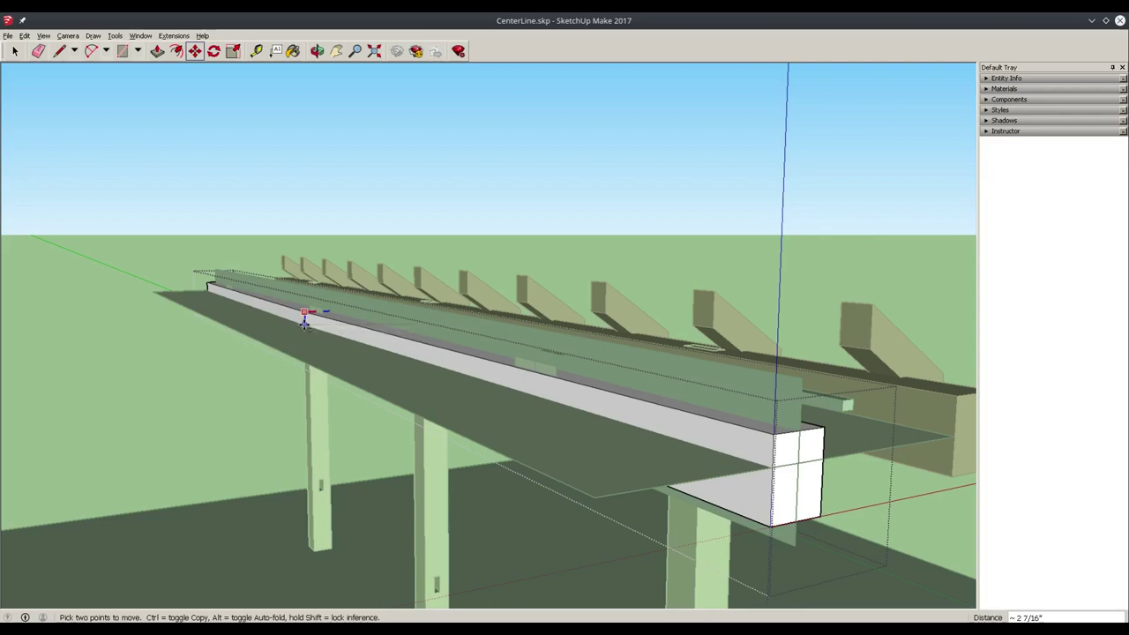
pyautogui.write('2')
pyautogui.press('Return')
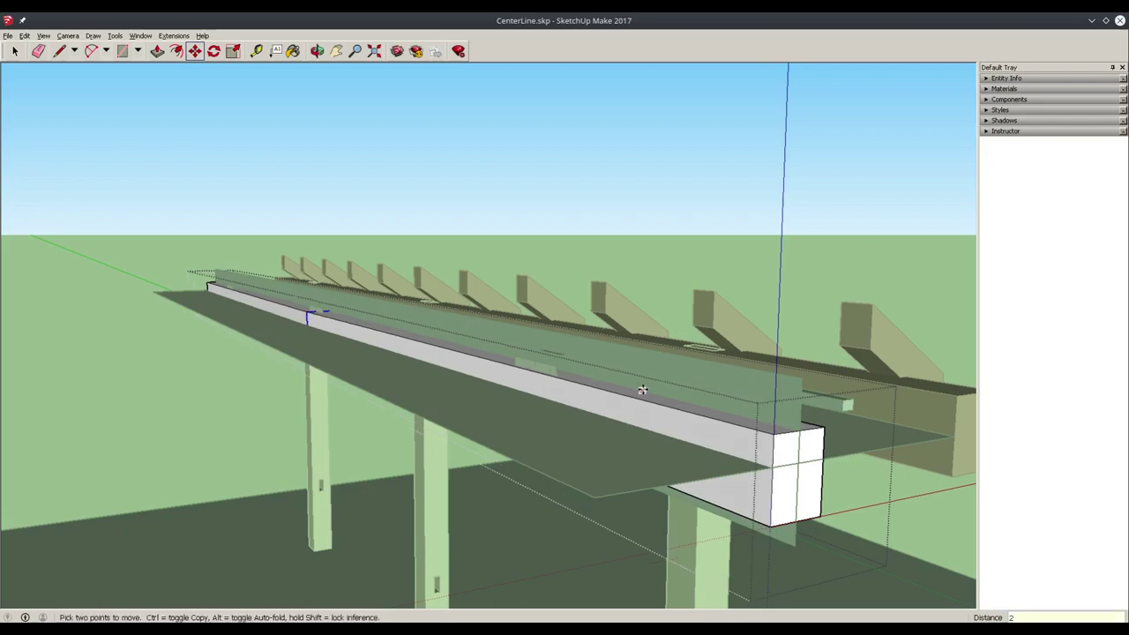
# Select the beam's front end face
pyautogui.moveTo(620, 429); pyautogui.dragTo(444, 419, button='middle')
pyautogui.click(663, 504)
pyautogui.press('m')
pyautogui.press('space')
pyautogui.press('r')
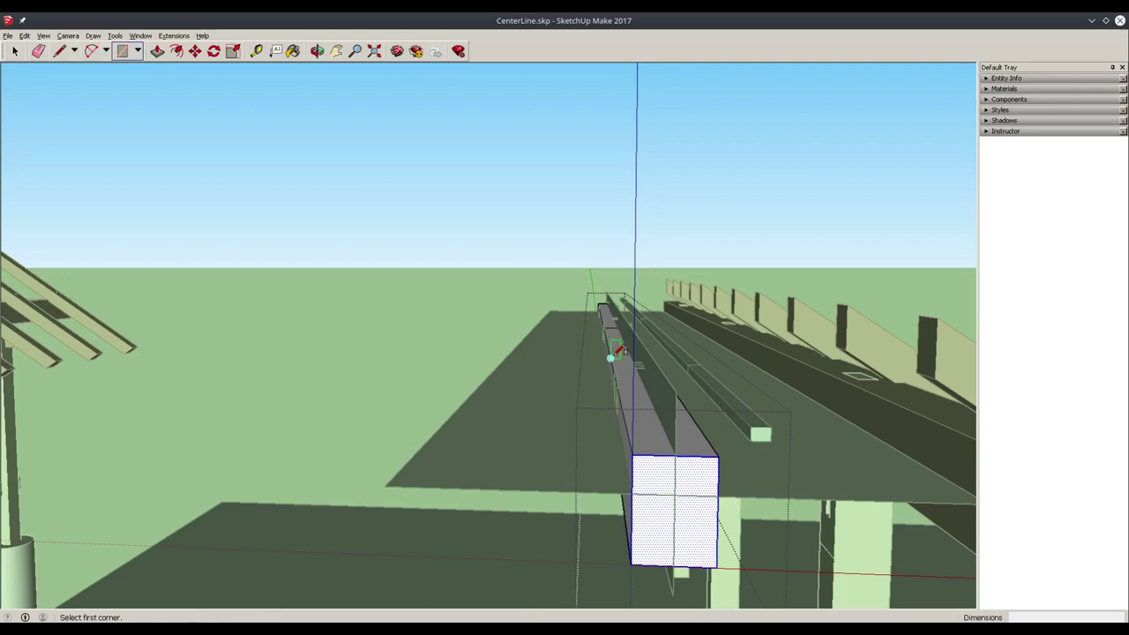
# Offset one section of the beam 2 inches along the red axis
pyautogui.moveTo(609, 351)
pyautogui.mouseDown(button='middle')
pyautogui.moveTo(675, 384)
pyautogui.moveTo(603, 331)
pyautogui.mouseUp(button='middle')
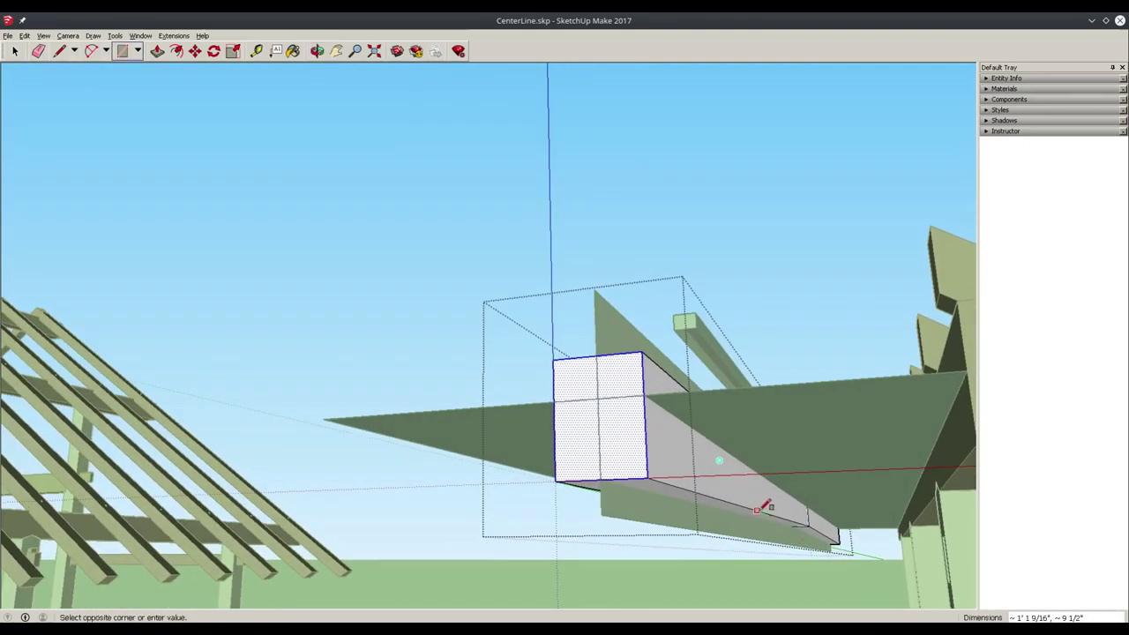
pyautogui.press('Escape')
pyautogui.press('o')
pyautogui.moveTo(609, 433); pyautogui.dragTo(467, 320)
pyautogui.press('space')
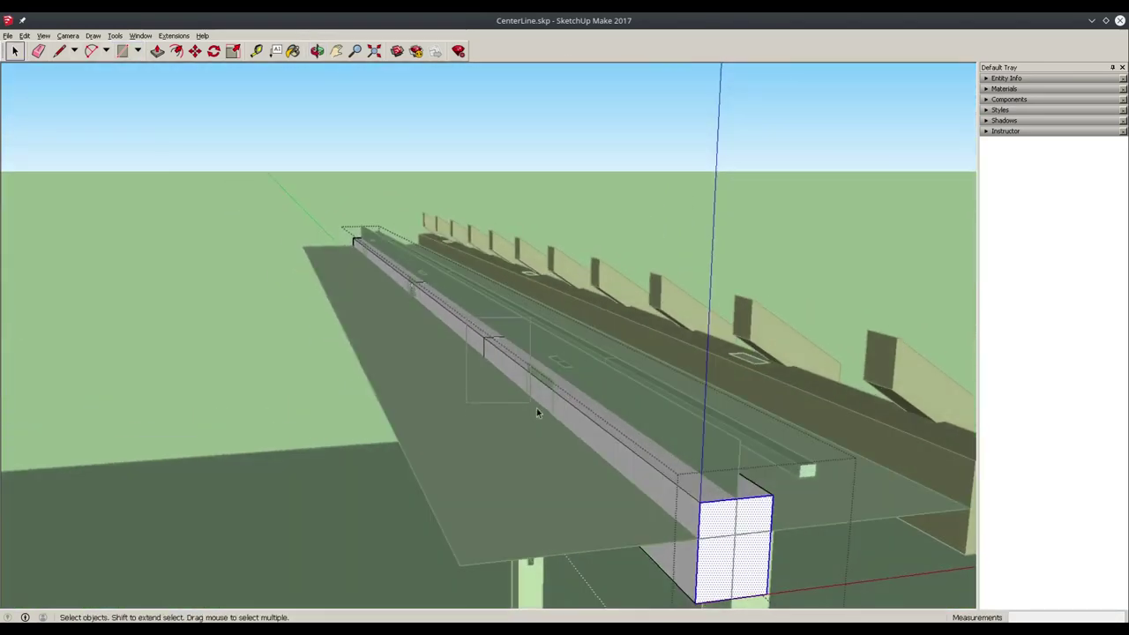
pyautogui.click(546, 415)
pyautogui.press('m')
pyautogui.click(483, 354)
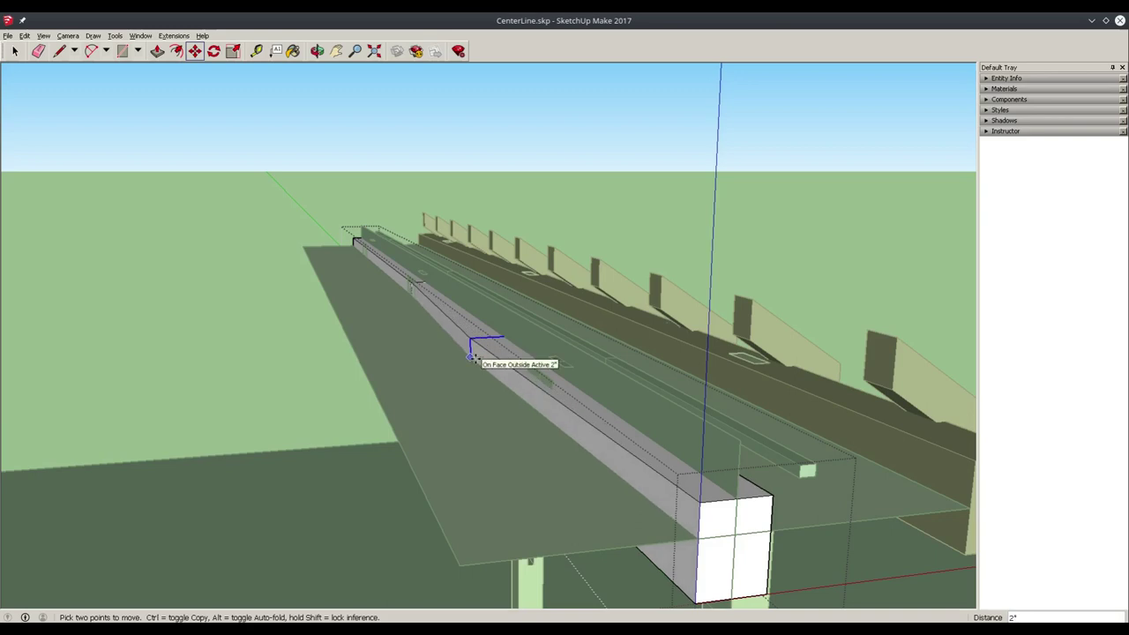
pyautogui.click(477, 355)
pyautogui.press('space')
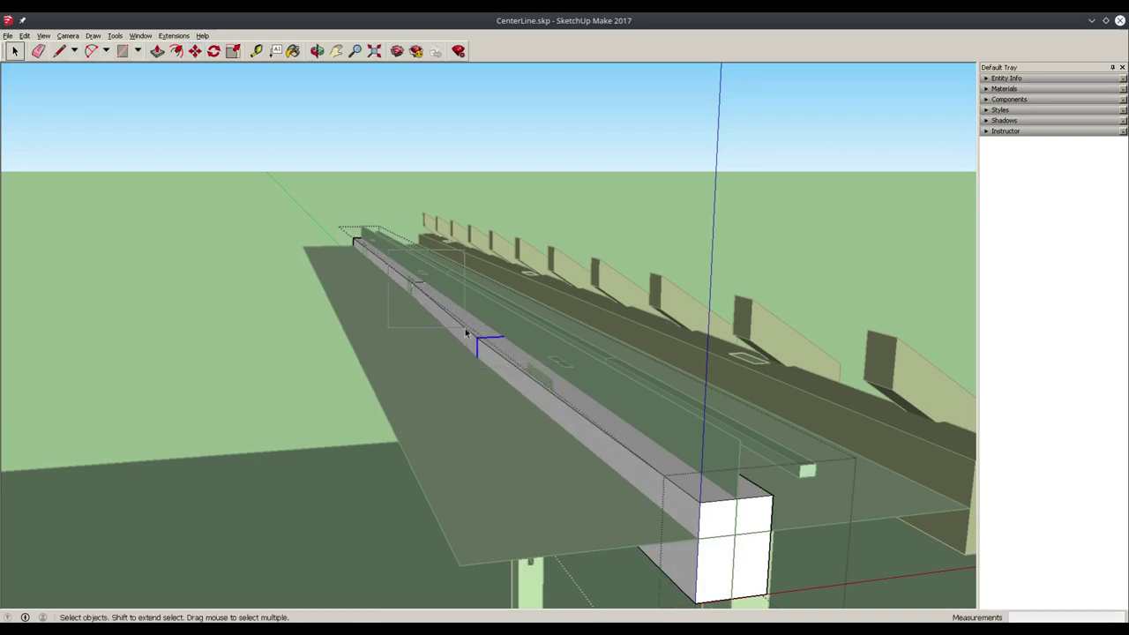
# Offset another beam section 1 inch along the red axis and view the beam end-on
pyautogui.press('m')
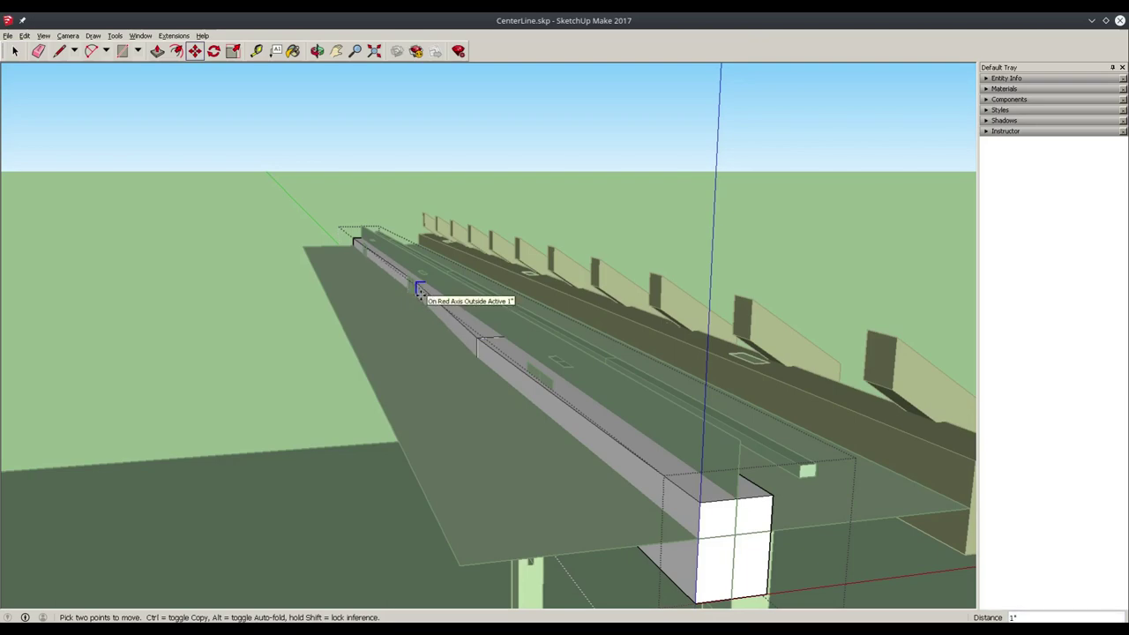
pyautogui.click(420, 291)
pyautogui.moveTo(514, 253); pyautogui.dragTo(459, 243, button='middle')
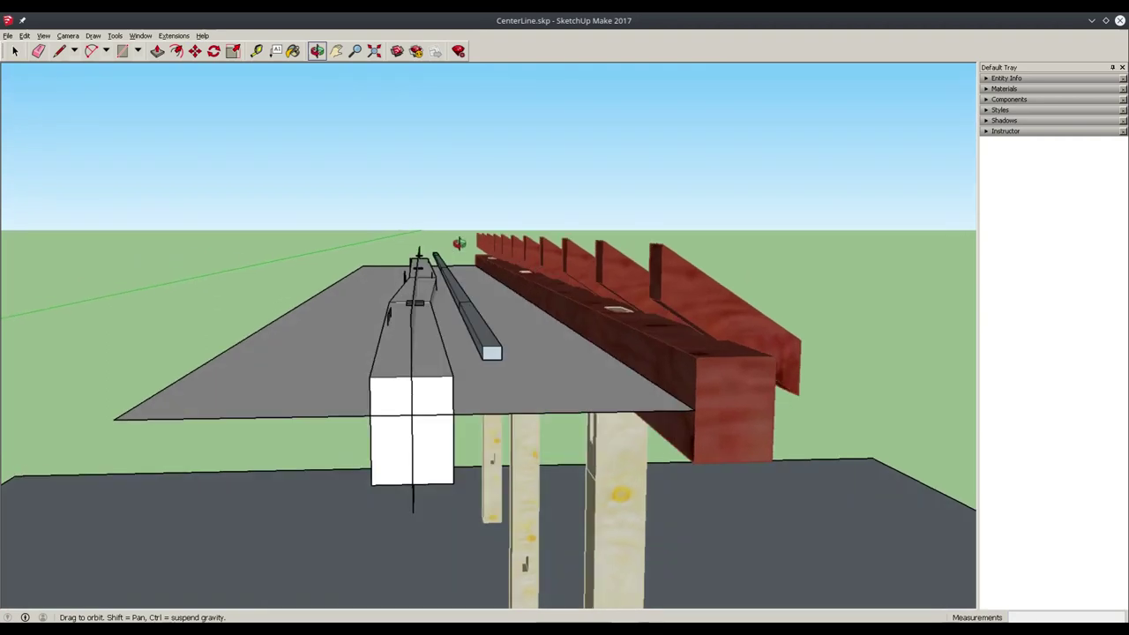
pyautogui.moveTo(459, 244); pyautogui.dragTo(411, 403, button='middle')
pyautogui.click(414, 254)
pyautogui.press('q')
pyautogui.click(405, 242)
pyautogui.click(412, 281)
pyautogui.press('Escape')
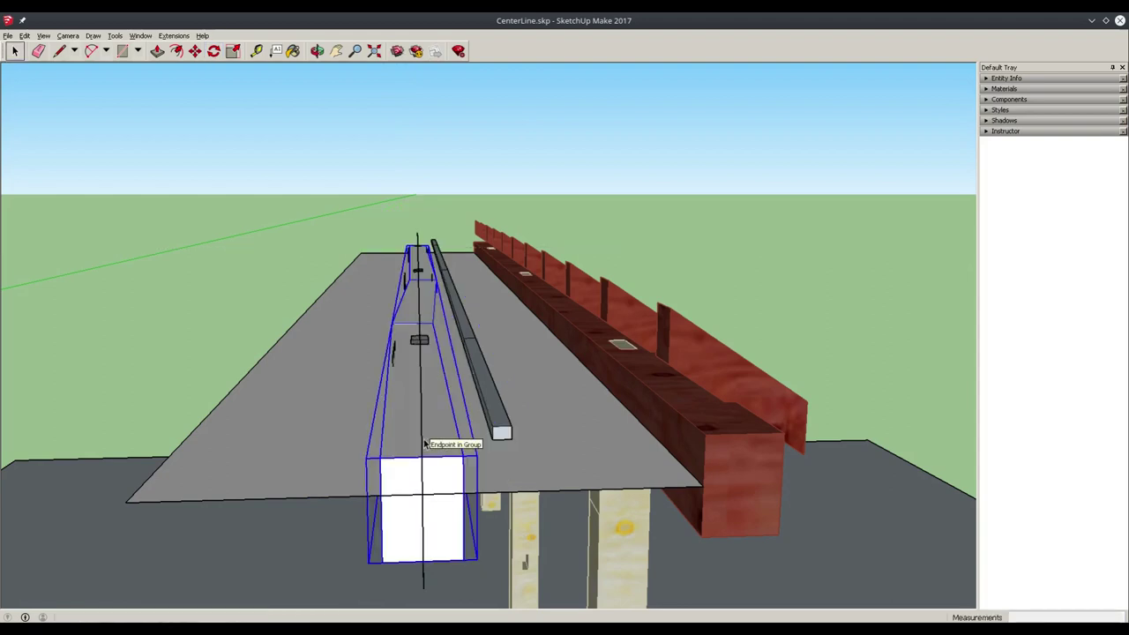
pyautogui.press('space')
pyautogui.press('q')
pyautogui.click(379, 458)
pyautogui.click(386, 425)
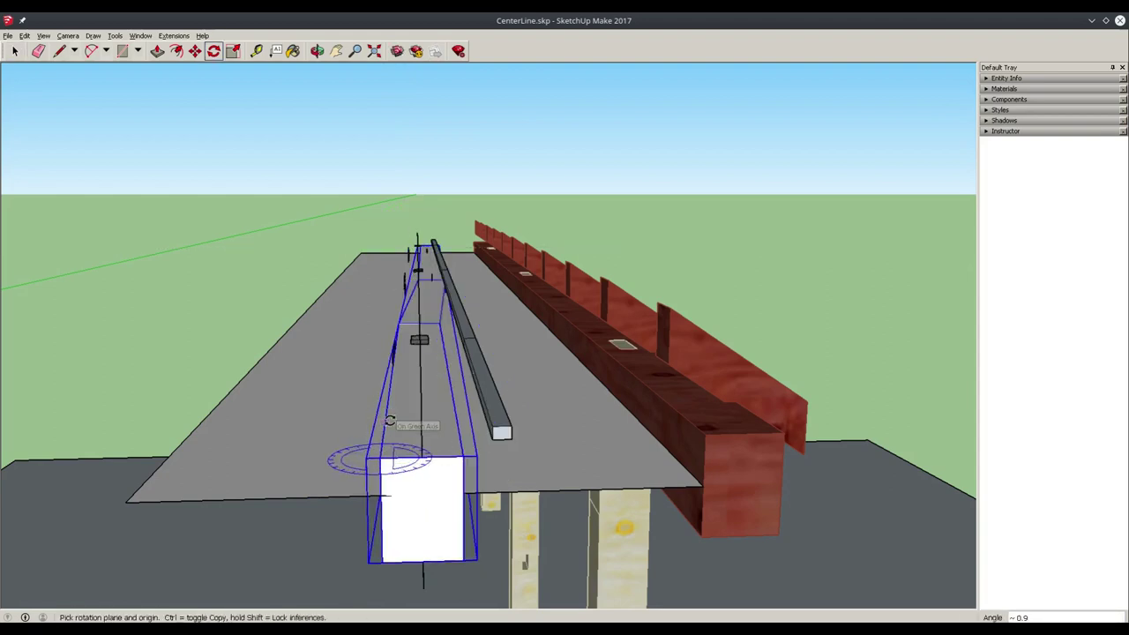
pyautogui.press('space')
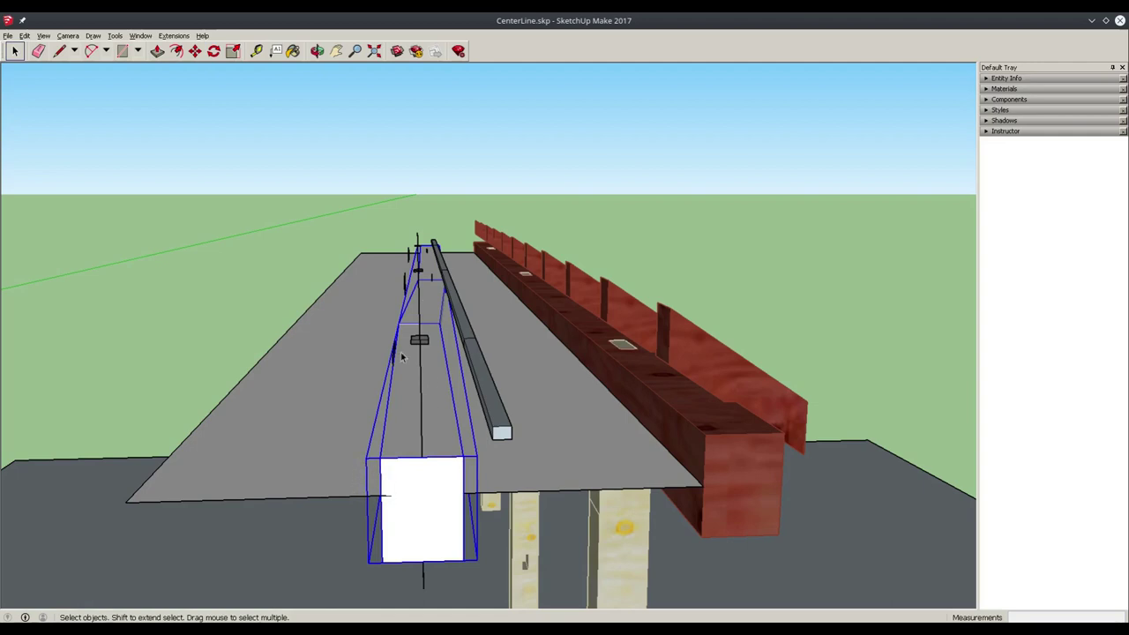
pyautogui.hotkey('ctrl', 'z')
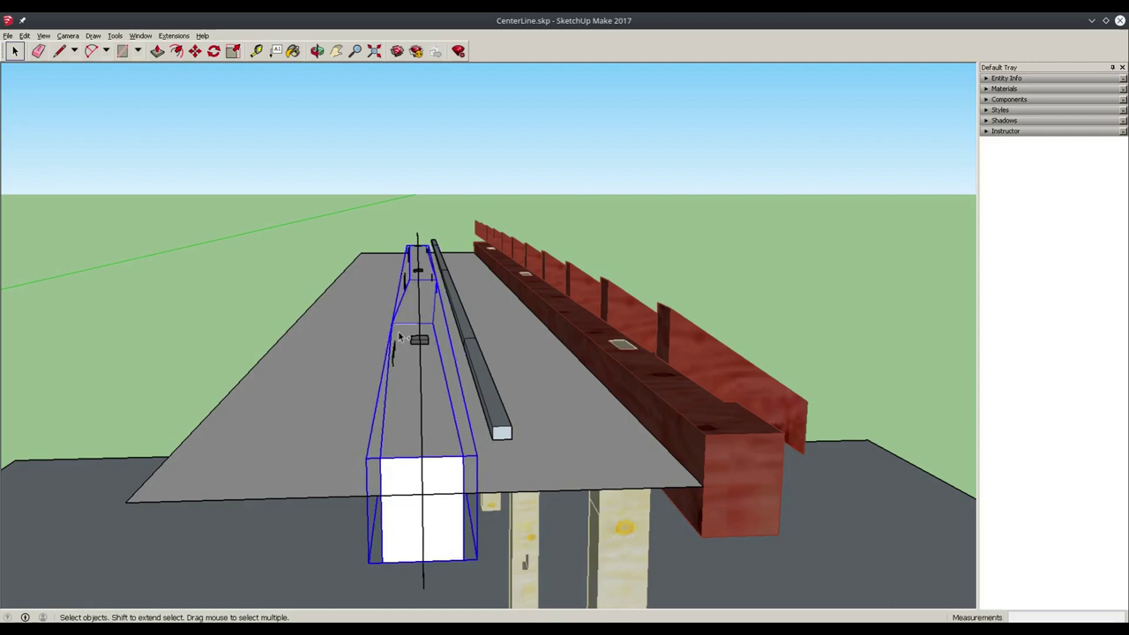
pyautogui.click(434, 174)
pyautogui.press('o')
pyautogui.moveTo(406, 239)
pyautogui.mouseDown()
pyautogui.moveTo(396, 209)
pyautogui.moveTo(411, 217)
pyautogui.moveTo(401, 224)
pyautogui.moveTo(413, 226)
pyautogui.moveTo(412, 240)
pyautogui.mouseUp()
pyautogui.moveTo(426, 279); pyautogui.dragTo(400, 333)
pyautogui.press('space')
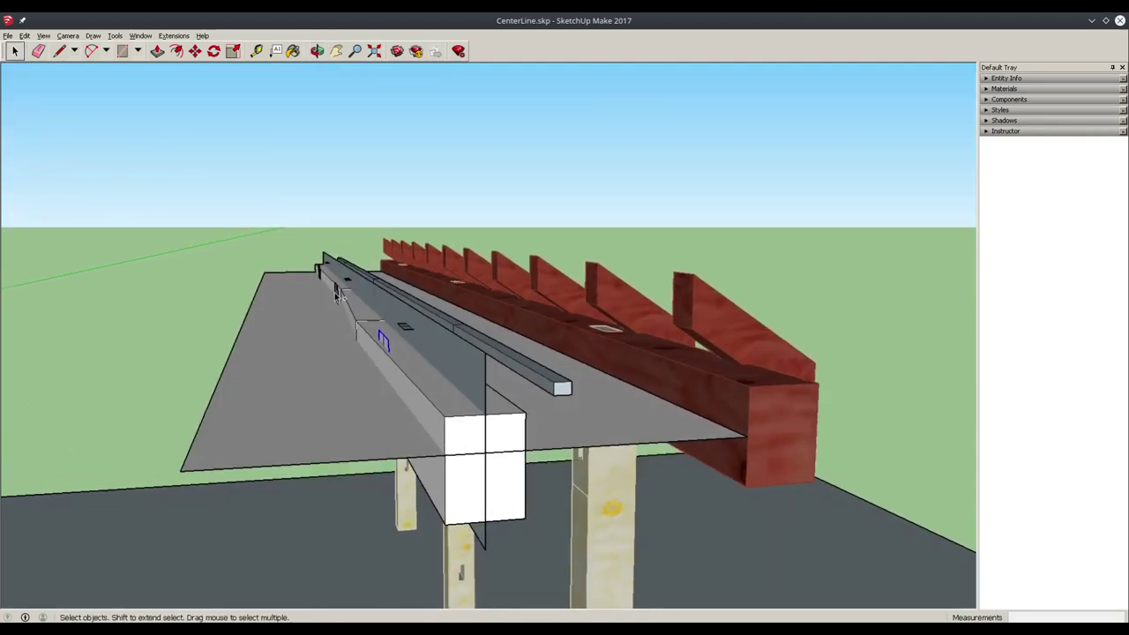
# Nudge the blue mortise outline into place and start a copy of it
pyautogui.press('m')
pyautogui.click(335, 291)
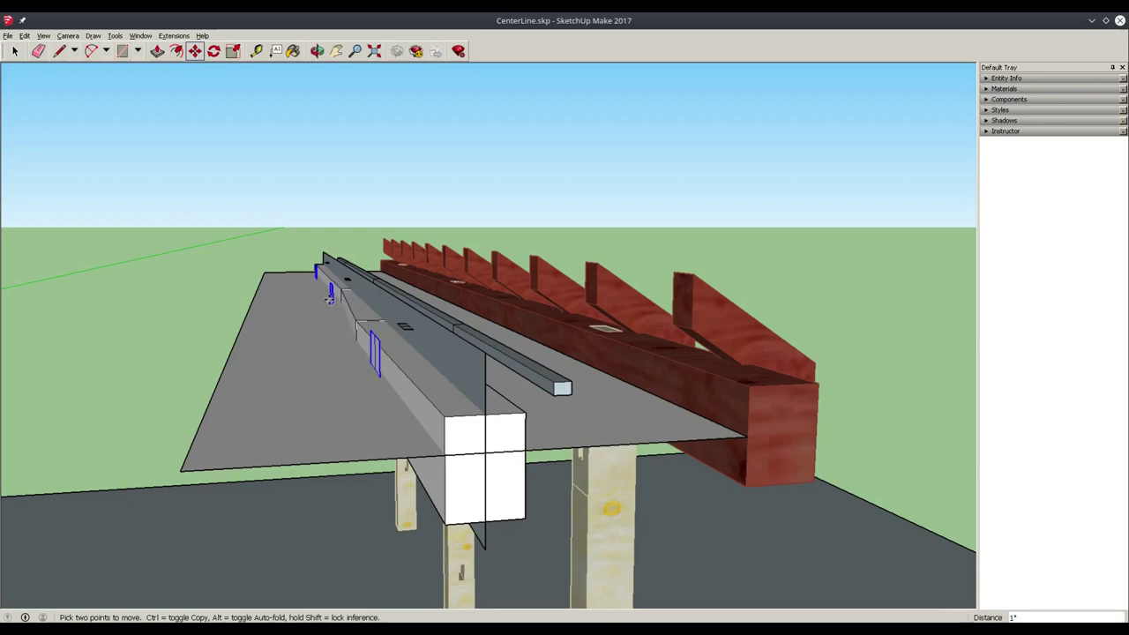
pyautogui.click(330, 300)
pyautogui.press('ctrl')
pyautogui.click(370, 344)
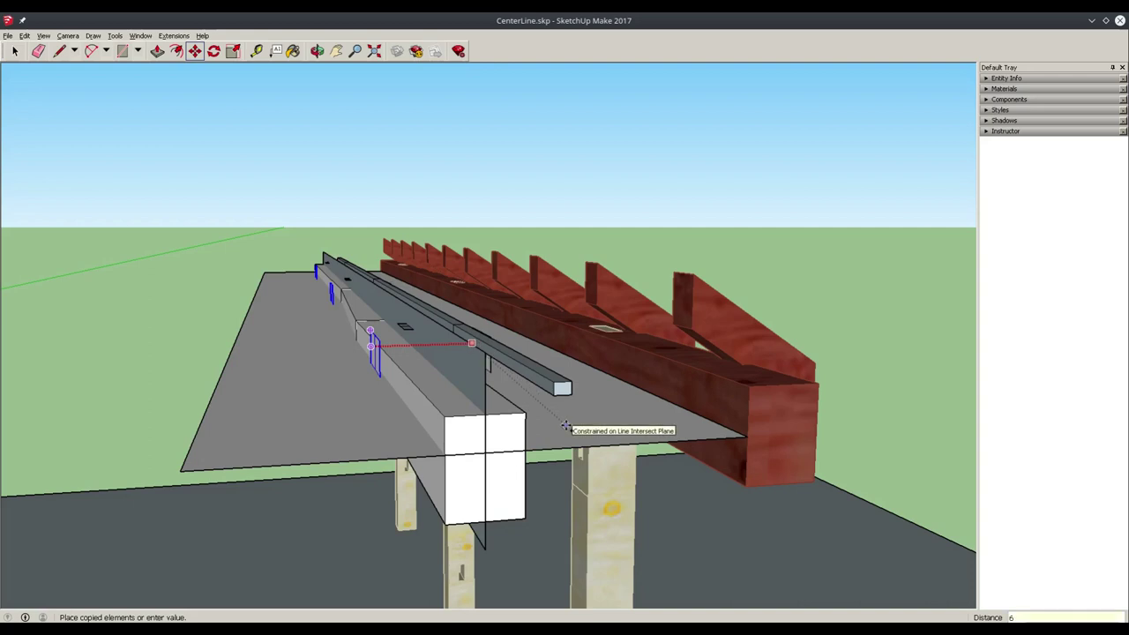
pyautogui.press('Return')
# Place a copy of the blue mortise outline beside the grey template bar
pyautogui.moveTo(565, 426); pyautogui.dragTo(460, 442, button='middle')
pyautogui.press('space')
pyautogui.press('m')
pyautogui.press('ctrl')
pyautogui.click(409, 336)
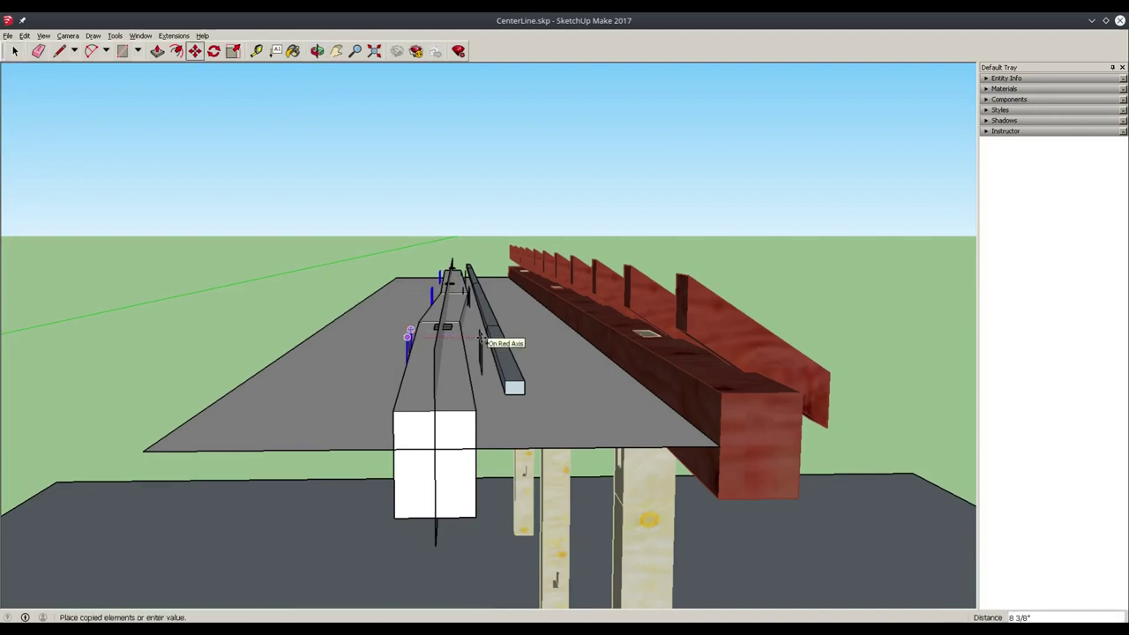
pyautogui.click(486, 339)
pyautogui.moveTo(486, 338); pyautogui.dragTo(596, 325, button='middle')
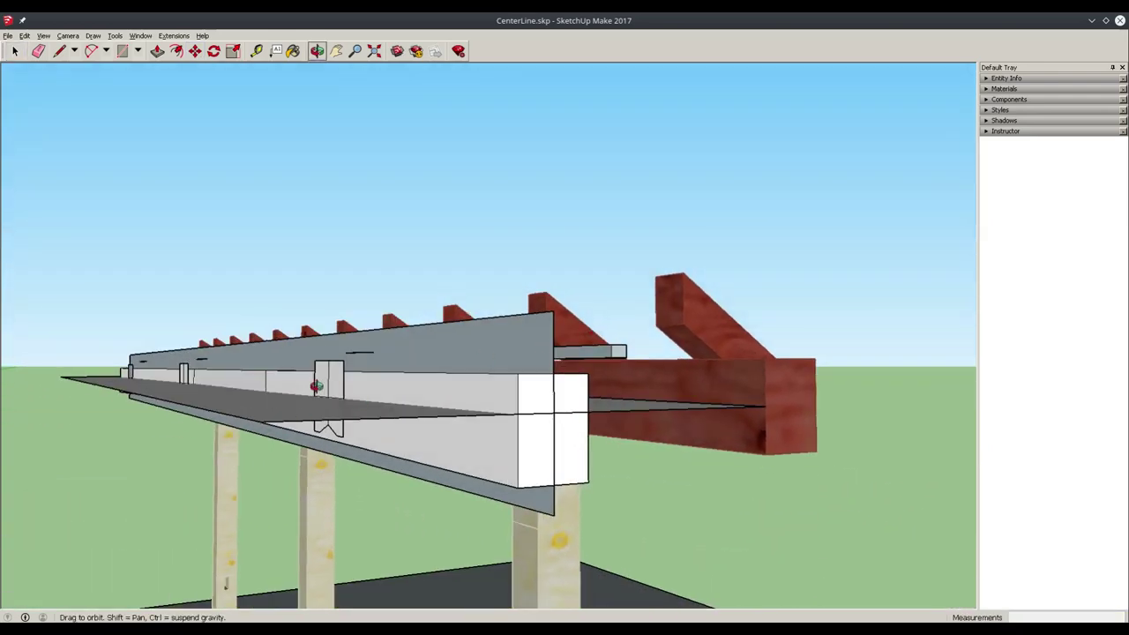
pyautogui.moveTo(320, 385); pyautogui.dragTo(324, 432, button='middle')
pyautogui.moveTo(367, 489); pyautogui.dragTo(323, 591, button='middle')
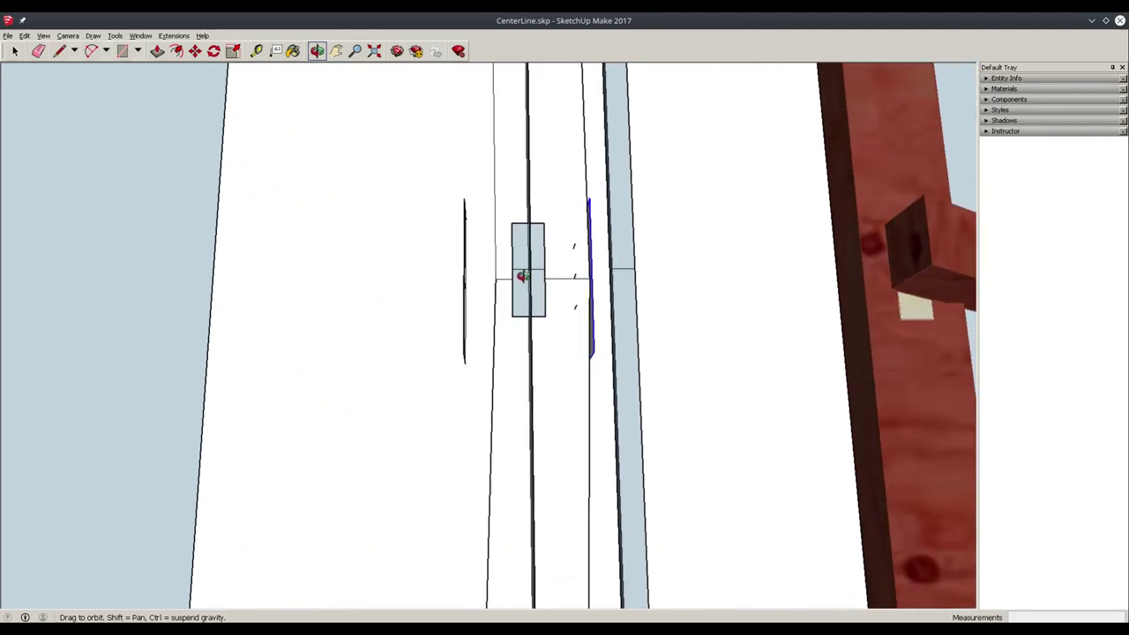
pyautogui.moveTo(522, 276); pyautogui.dragTo(519, 278, button='middle')
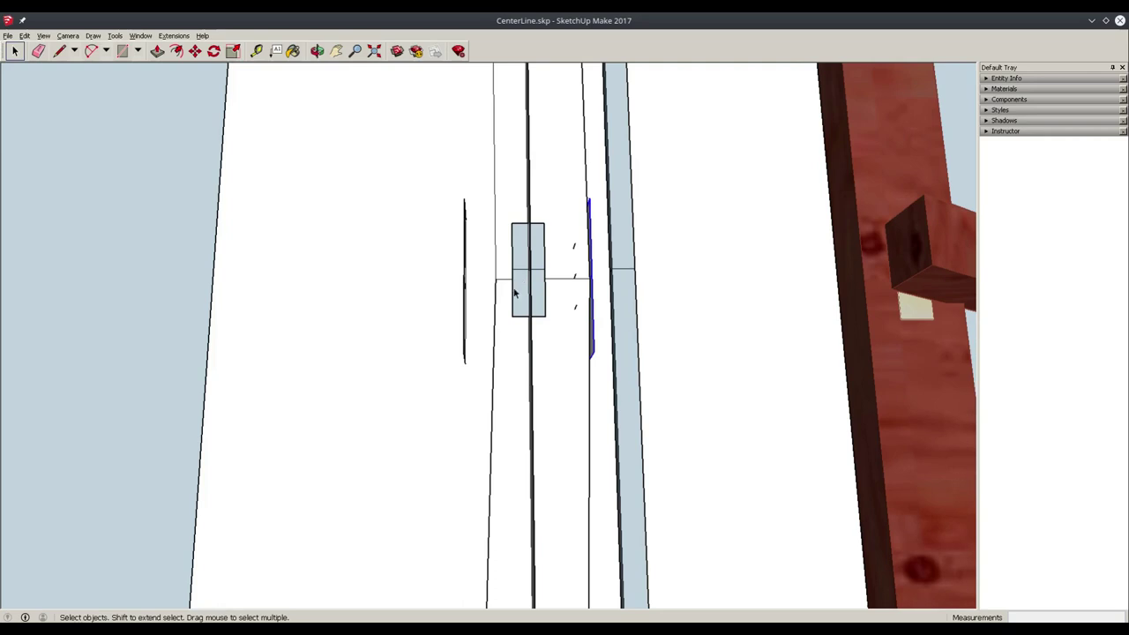
pyautogui.press('o')
pyautogui.moveTo(500, 283); pyautogui.dragTo(561, 194)
pyautogui.moveTo(582, 370); pyautogui.dragTo(581, 270)
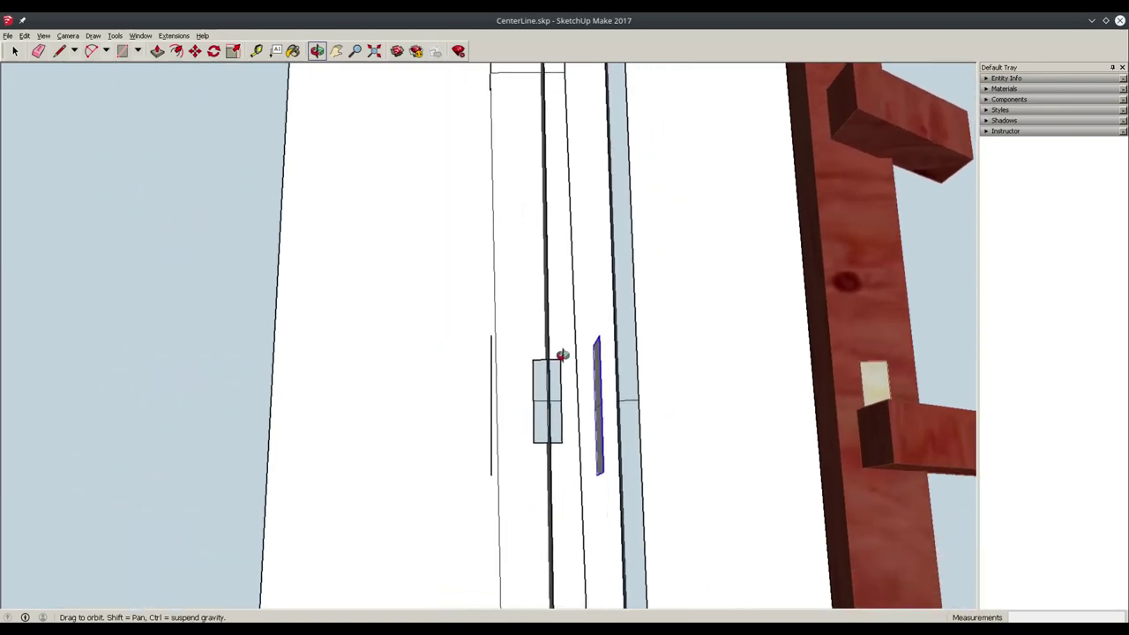
pyautogui.scroll(-10, 575, 406)
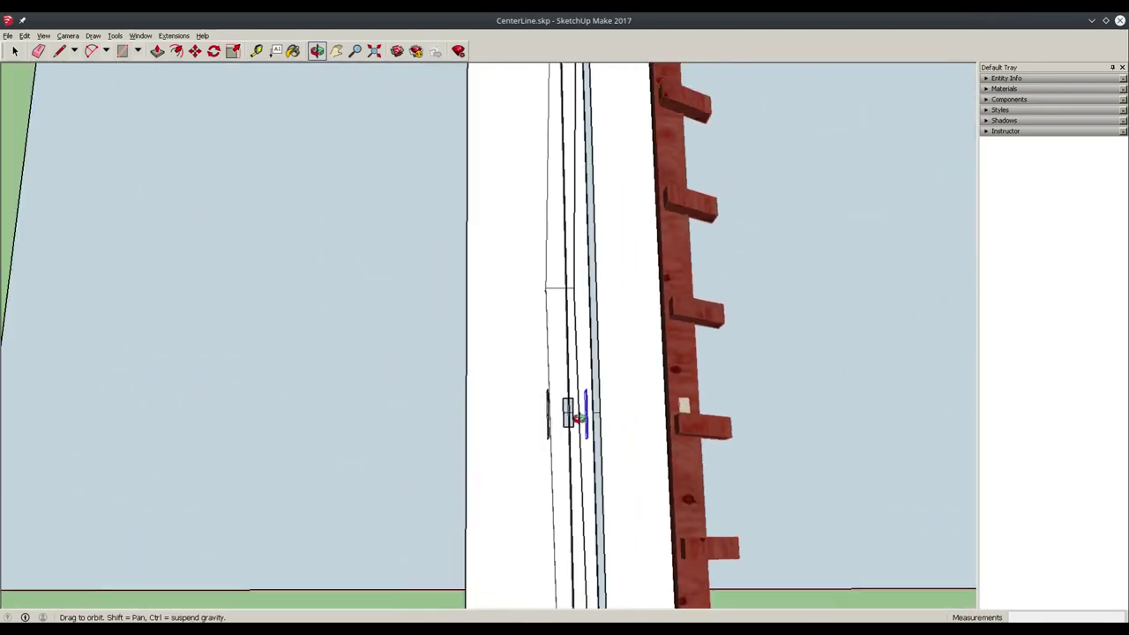
pyautogui.moveTo(581, 296); pyautogui.dragTo(606, 439)
pyautogui.scroll(3, 582, 225)
# Inside the beam group, move one beam edge further along its length
pyautogui.press('space')
pyautogui.click(541, 415)
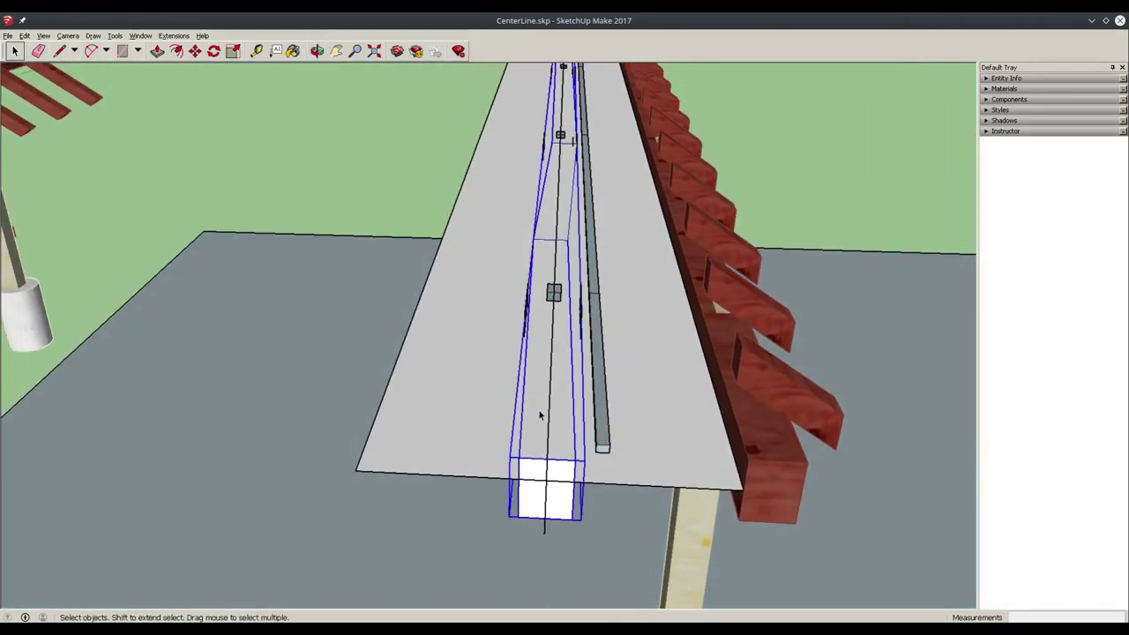
pyautogui.doubleClick(547, 246)
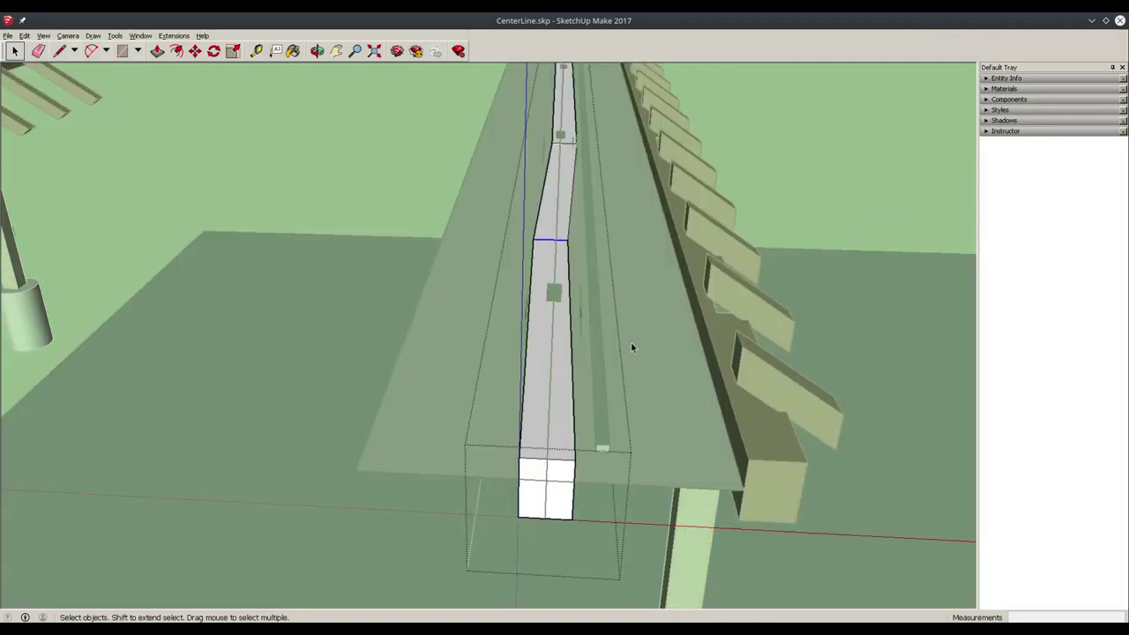
pyautogui.press('m')
pyautogui.click(532, 239)
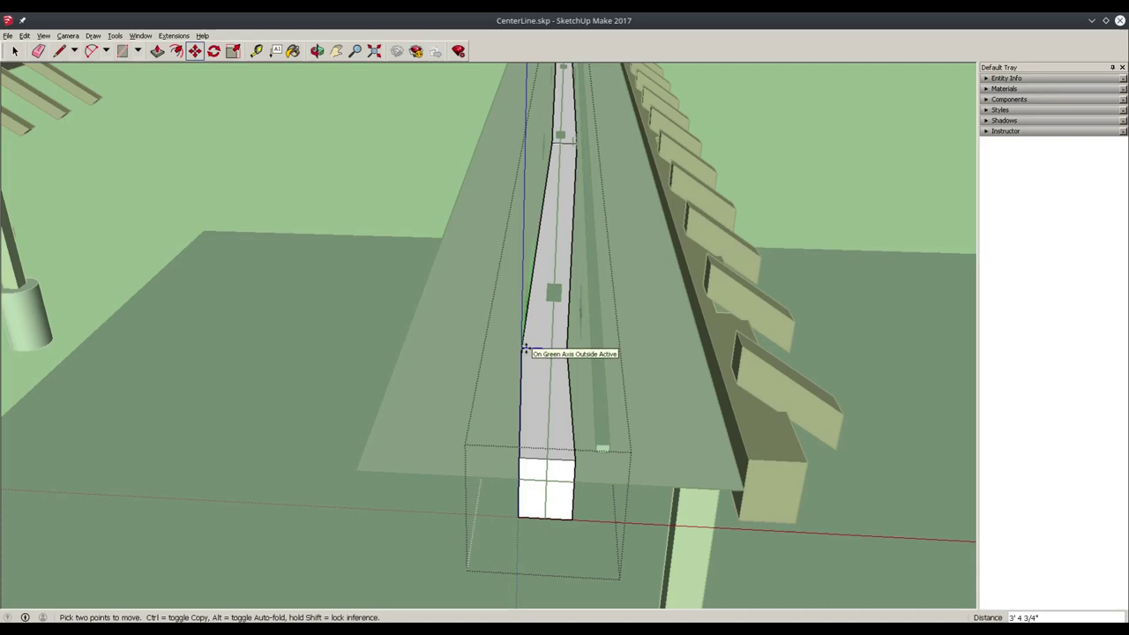
pyautogui.click(525, 349)
pyautogui.press('space')
pyautogui.click(397, 263)
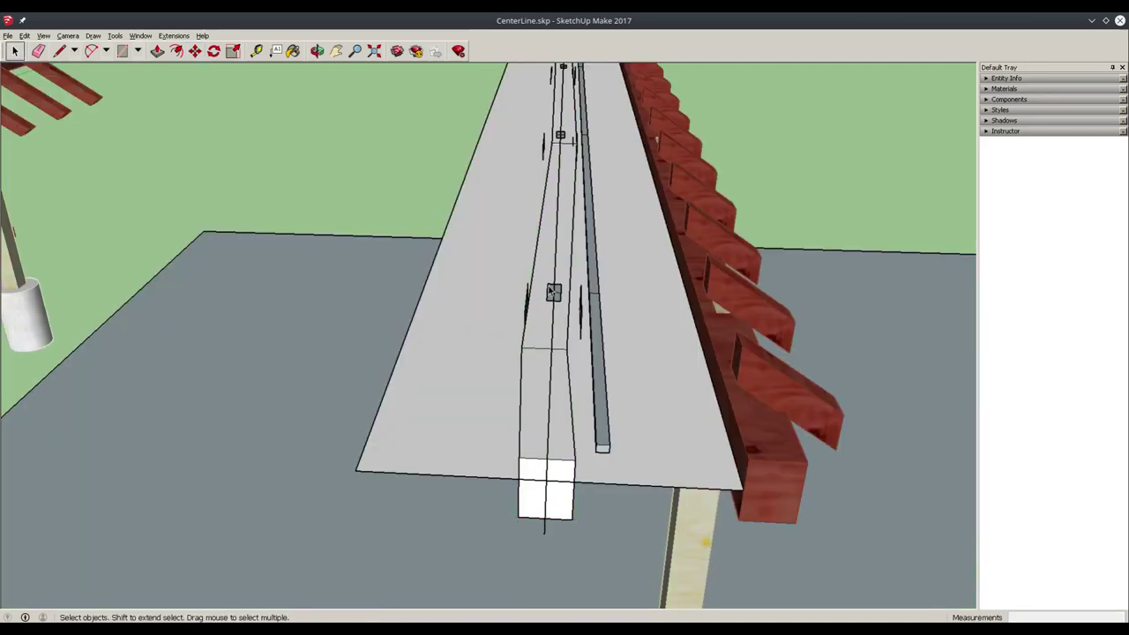
# Slide two dividing edges further along the beam, one near its far end
pyautogui.doubleClick(585, 306)
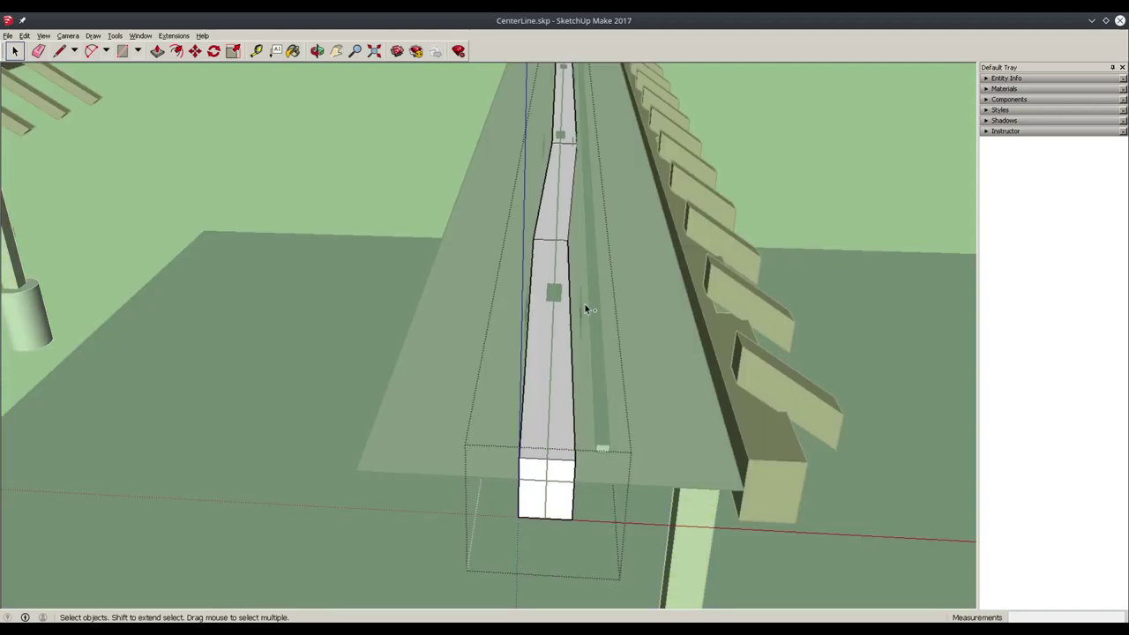
pyautogui.click(546, 240)
pyautogui.press('m')
pyautogui.click(534, 240)
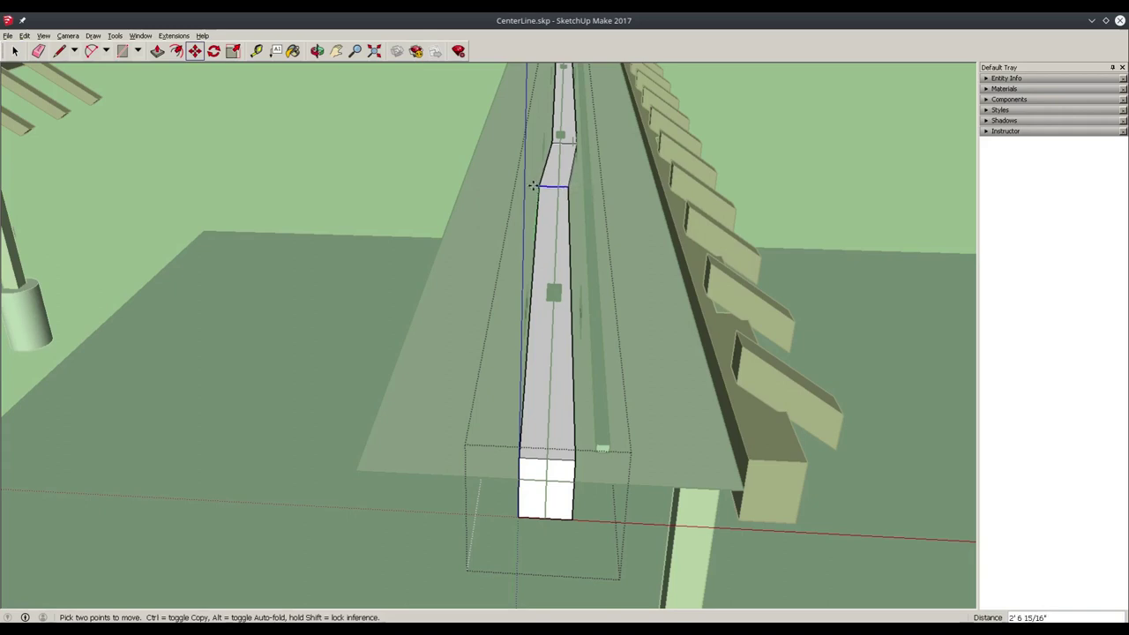
pyautogui.click(541, 157)
pyautogui.press('space')
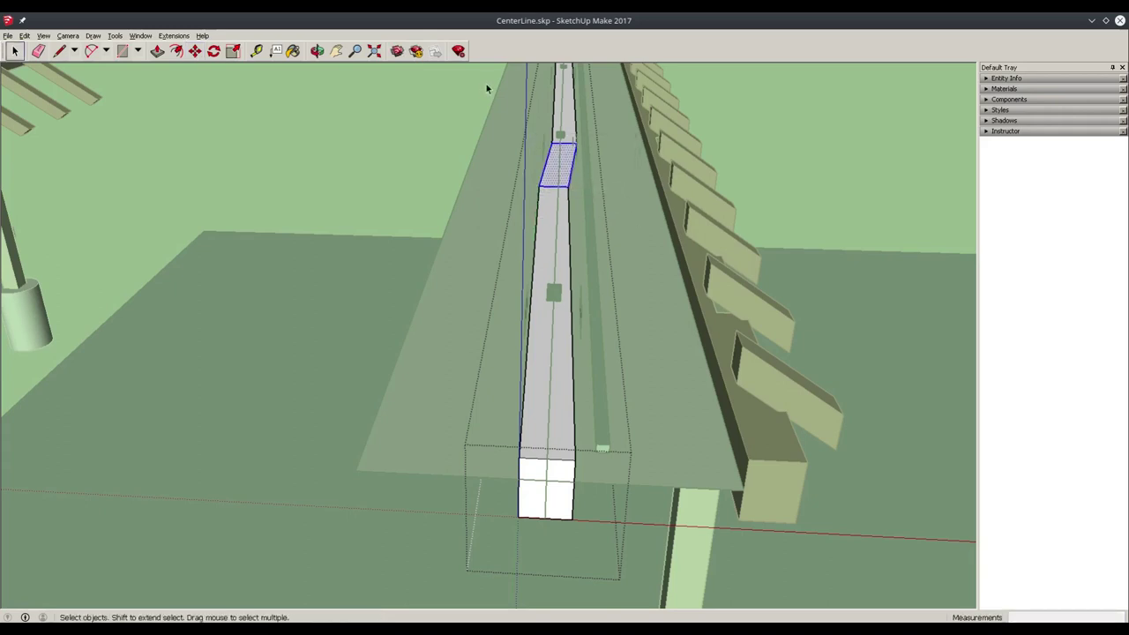
pyautogui.press('m')
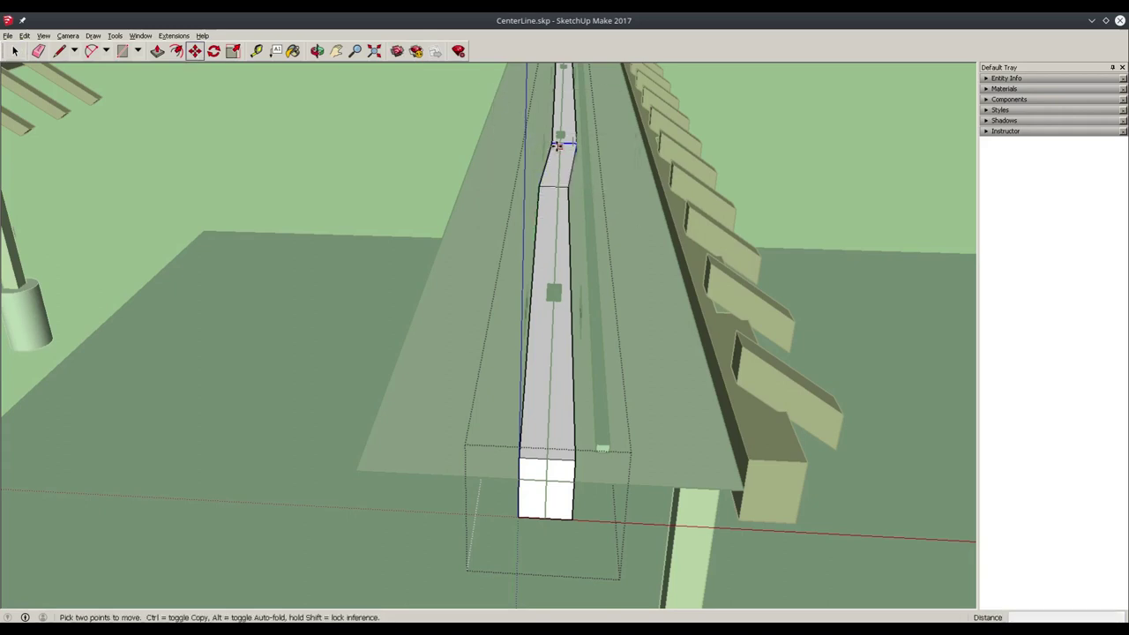
pyautogui.click(558, 144)
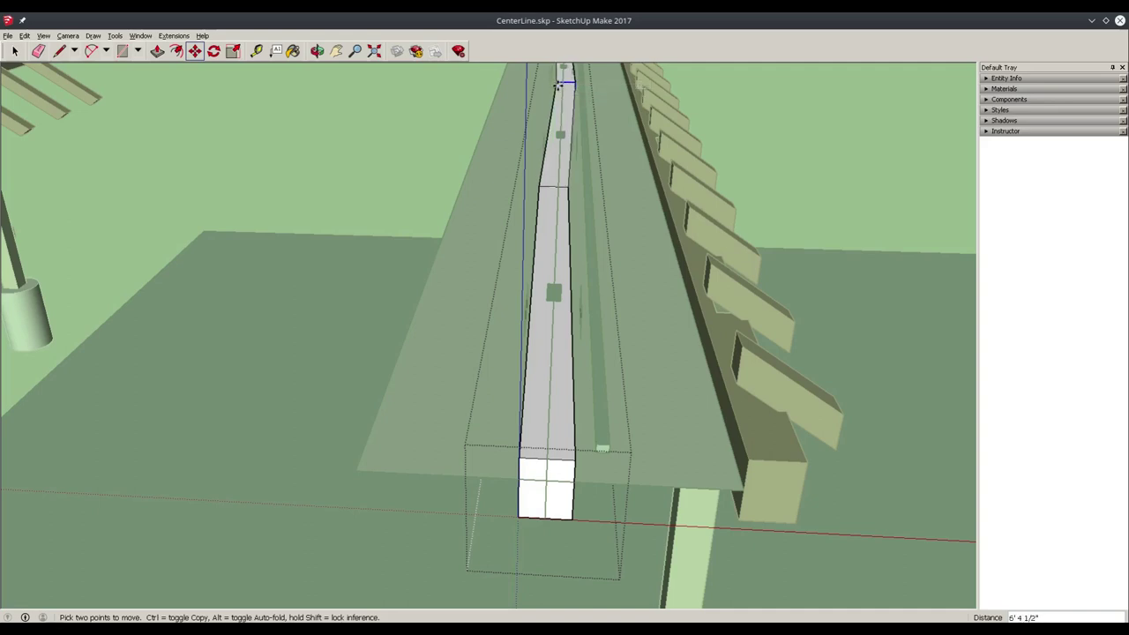
pyautogui.click(561, 99)
pyautogui.press('space')
# Close the beam group and begin rotating it slightly
pyautogui.click(547, 241)
pyautogui.press('Escape')
pyautogui.press('q')
pyautogui.click(559, 155)
pyautogui.click(558, 274)
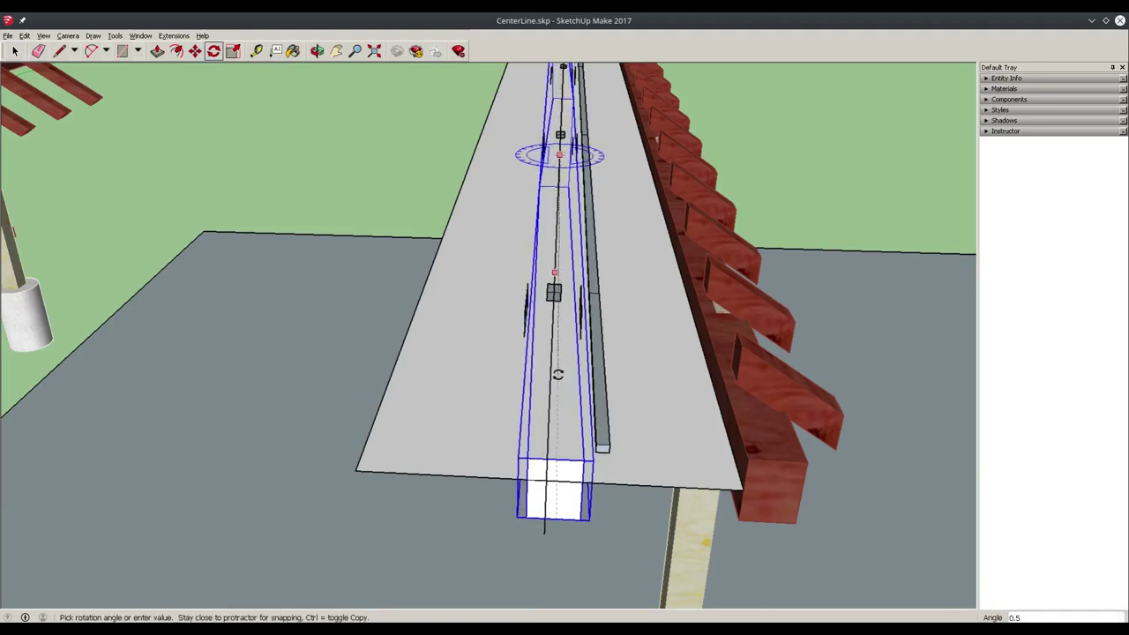
pyautogui.press('Escape')
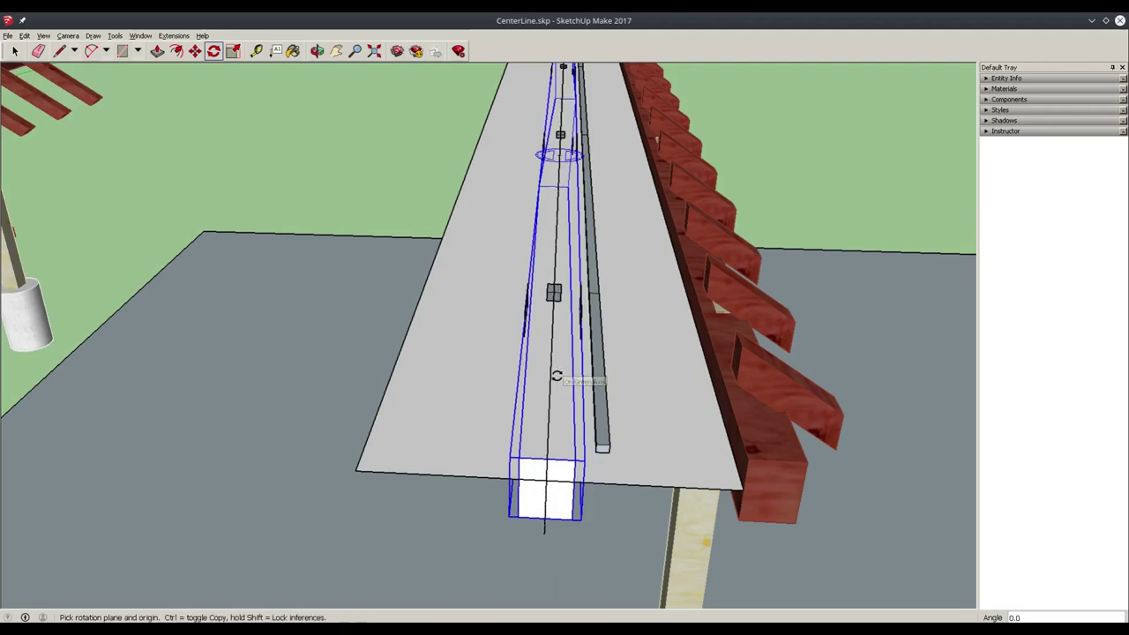
pyautogui.moveTo(565, 328); pyautogui.dragTo(587, 211, button='middle')
pyautogui.moveTo(567, 314); pyautogui.dragTo(564, 520, button='middle')
pyautogui.moveTo(546, 88); pyautogui.dragTo(548, 293, button='middle')
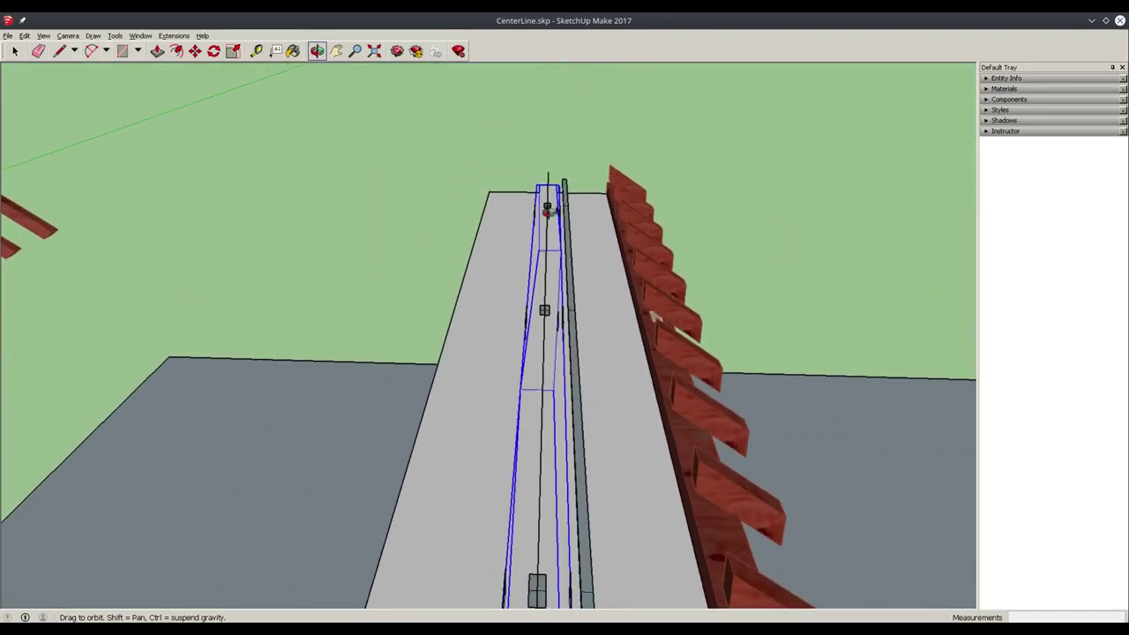
pyautogui.moveTo(560, 342); pyautogui.dragTo(563, 141, button='middle')
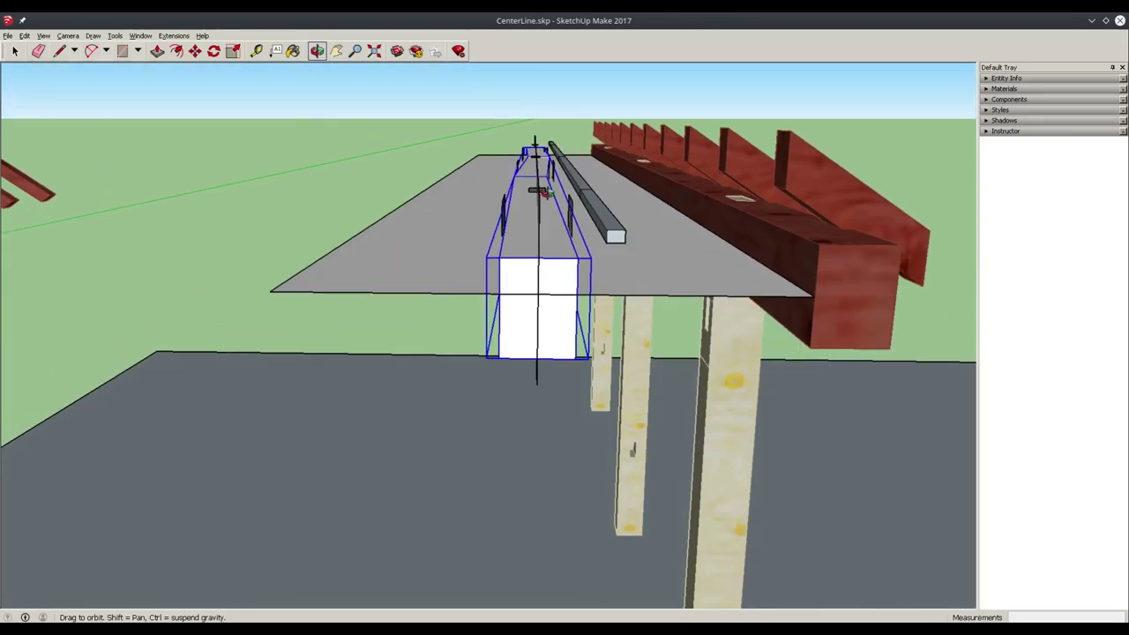
pyautogui.moveTo(544, 203); pyautogui.dragTo(412, 226)
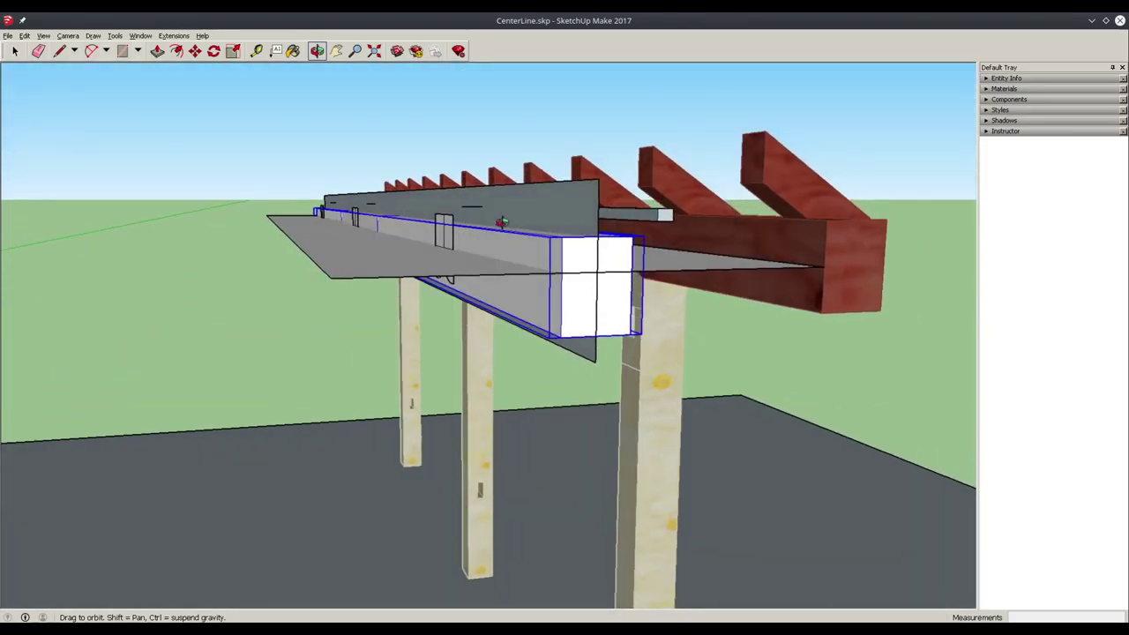
pyautogui.moveTo(498, 270); pyautogui.dragTo(469, 297)
pyautogui.press('space')
pyautogui.click(431, 186)
pyautogui.click(474, 192)
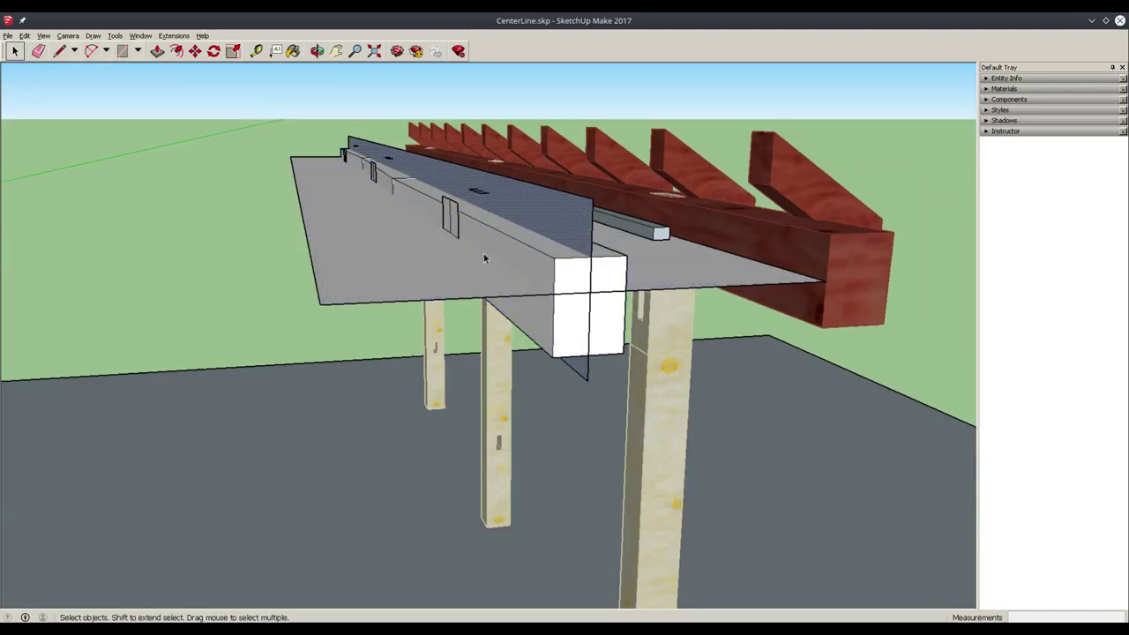
pyautogui.press('o')
pyautogui.moveTo(385, 266); pyautogui.dragTo(638, 323)
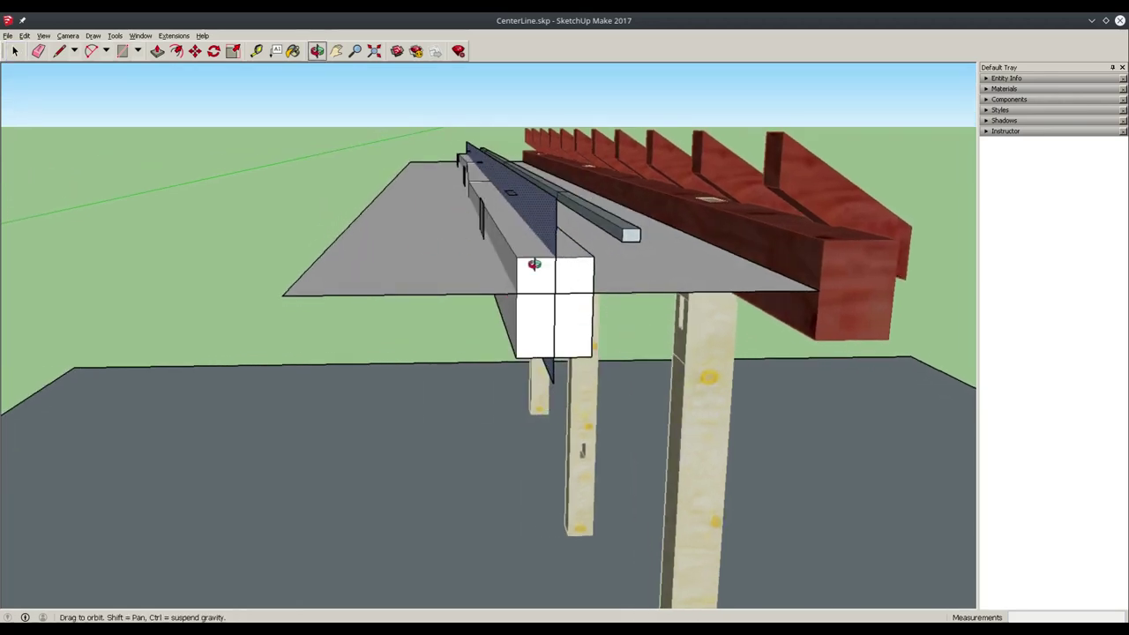
pyautogui.moveTo(574, 198); pyautogui.dragTo(534, 289)
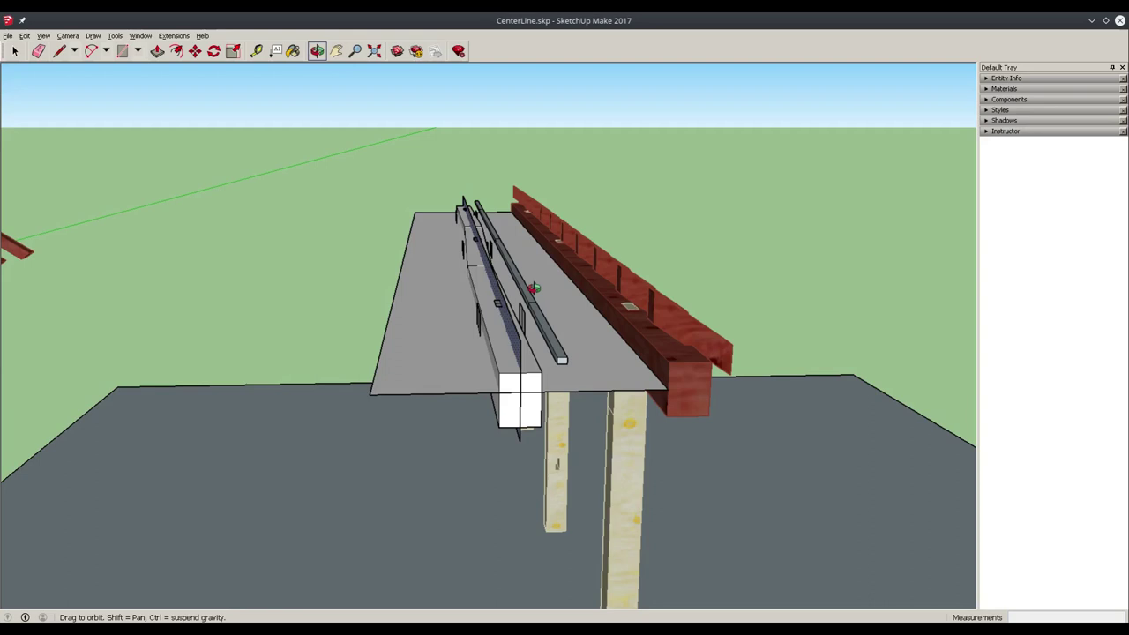
pyautogui.press('space')
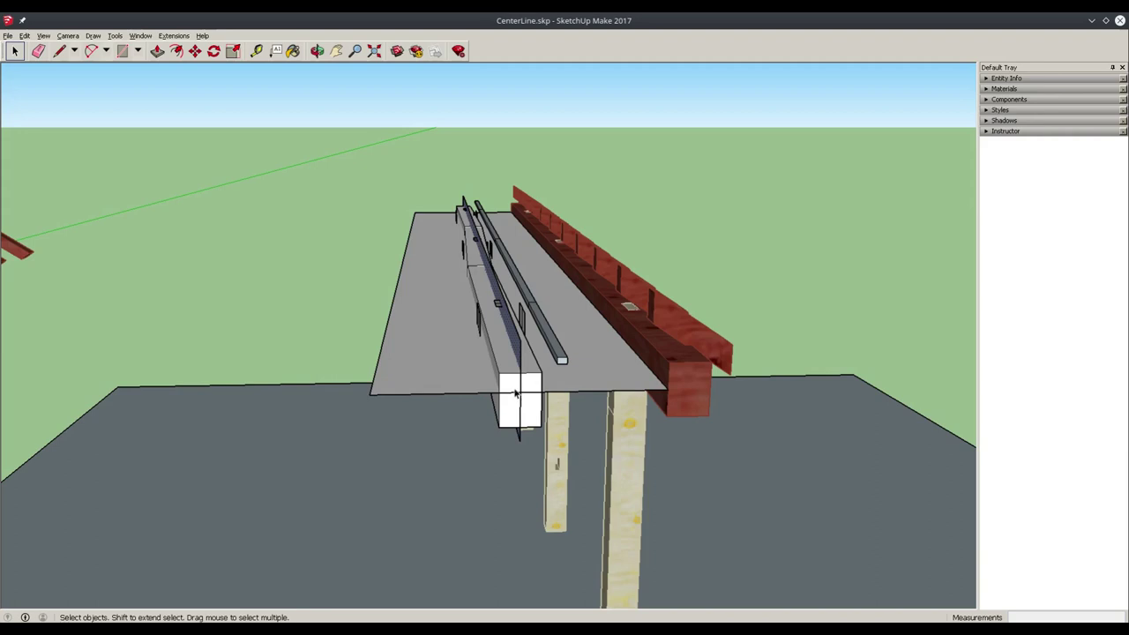
pyautogui.moveTo(520, 397); pyautogui.dragTo(457, 429, button='middle')
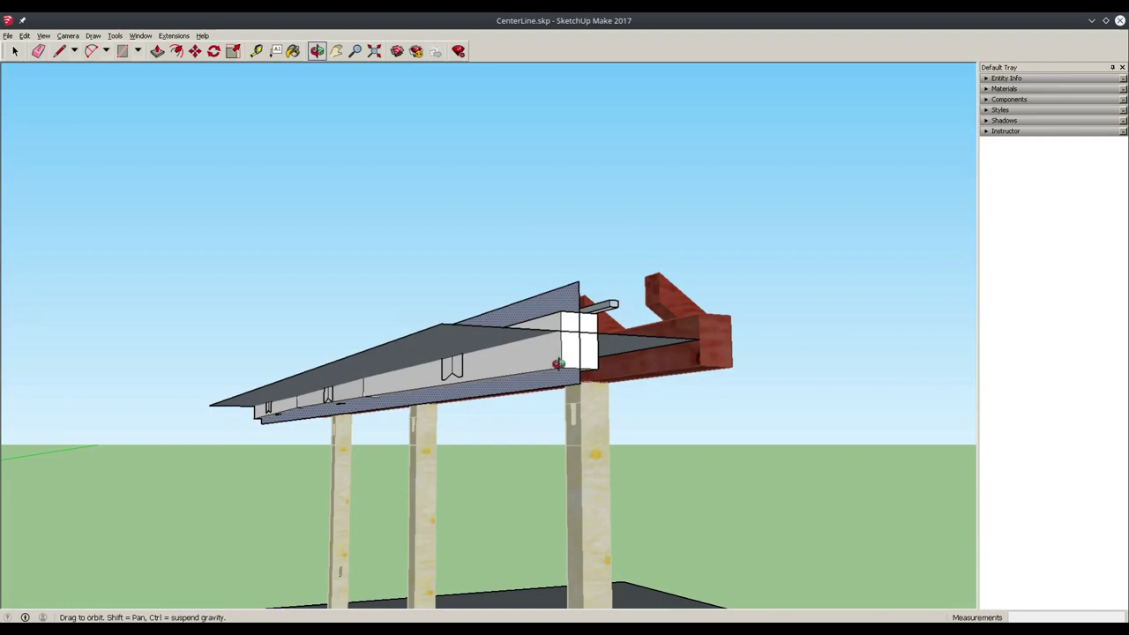
pyautogui.moveTo(550, 365); pyautogui.dragTo(521, 399)
pyautogui.moveTo(426, 414); pyautogui.dragTo(399, 320)
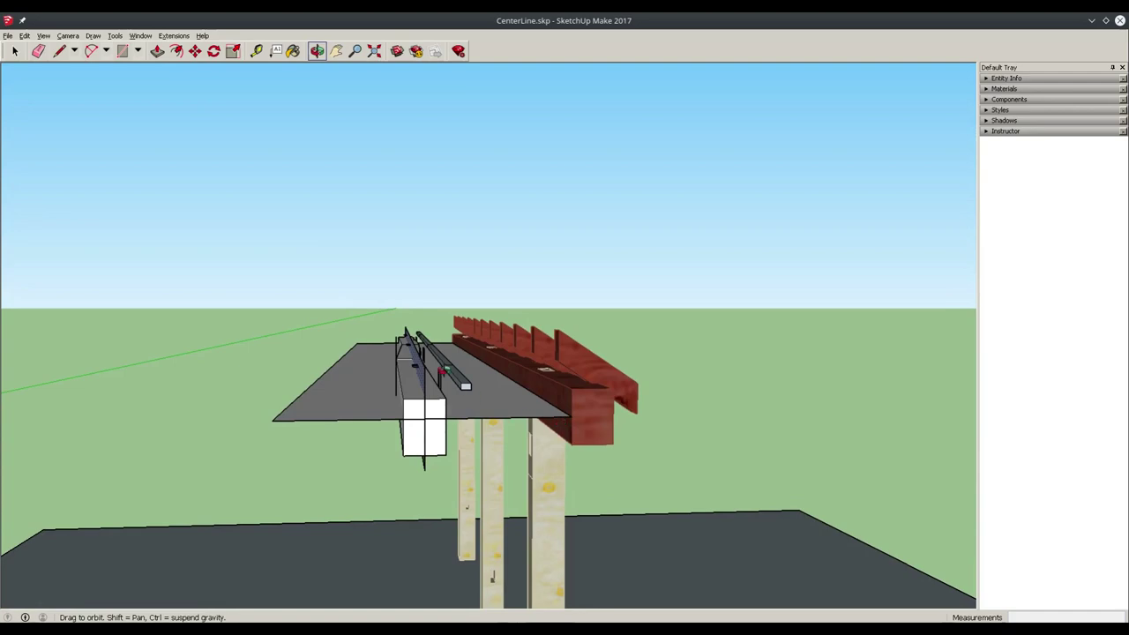
pyautogui.moveTo(441, 371)
pyautogui.mouseDown()
pyautogui.moveTo(511, 513)
pyautogui.moveTo(516, 404)
pyautogui.moveTo(683, 327)
pyautogui.moveTo(423, 267)
pyautogui.moveTo(370, 330)
pyautogui.moveTo(465, 302)
pyautogui.moveTo(600, 330)
pyautogui.moveTo(660, 343)
pyautogui.moveTo(698, 374)
pyautogui.moveTo(698, 397)
pyautogui.moveTo(547, 402)
pyautogui.moveTo(509, 374)
pyautogui.mouseUp()
pyautogui.scroll(-2, 671, 373)
# Move the timber beam 4 along the red axis, clear of the centre planes
pyautogui.press('space')
pyautogui.click(491, 370)
pyautogui.press('m')
pyautogui.click(491, 371)
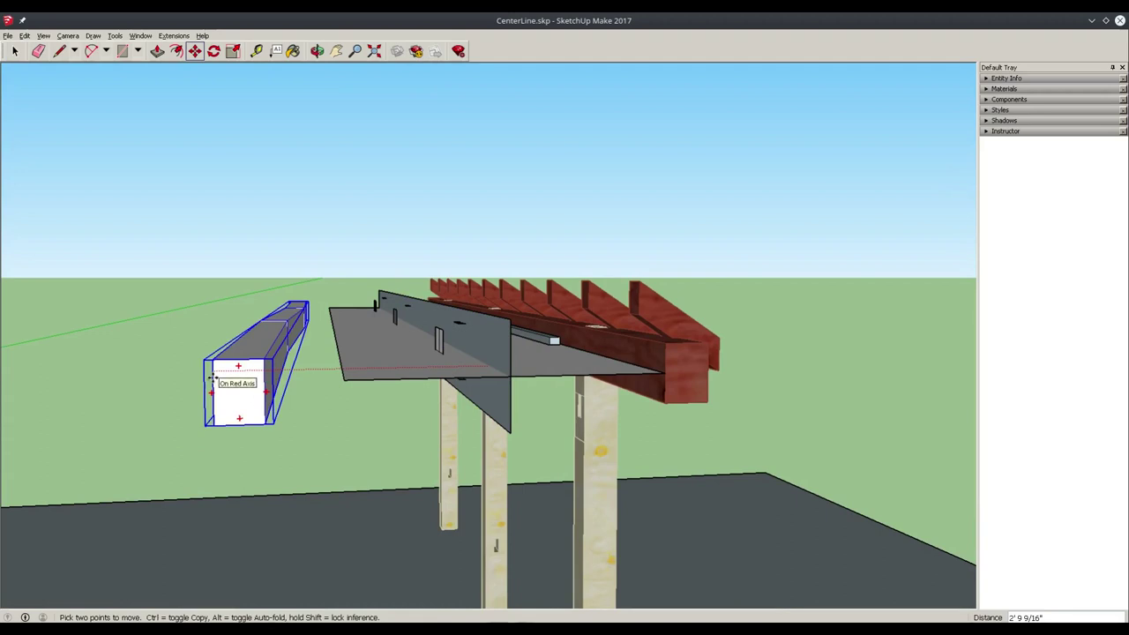
pyautogui.write('4')
pyautogui.press('Return')
pyautogui.press('space')
# Reposition the posts-and-rafters group against the centre planes
pyautogui.click(608, 323)
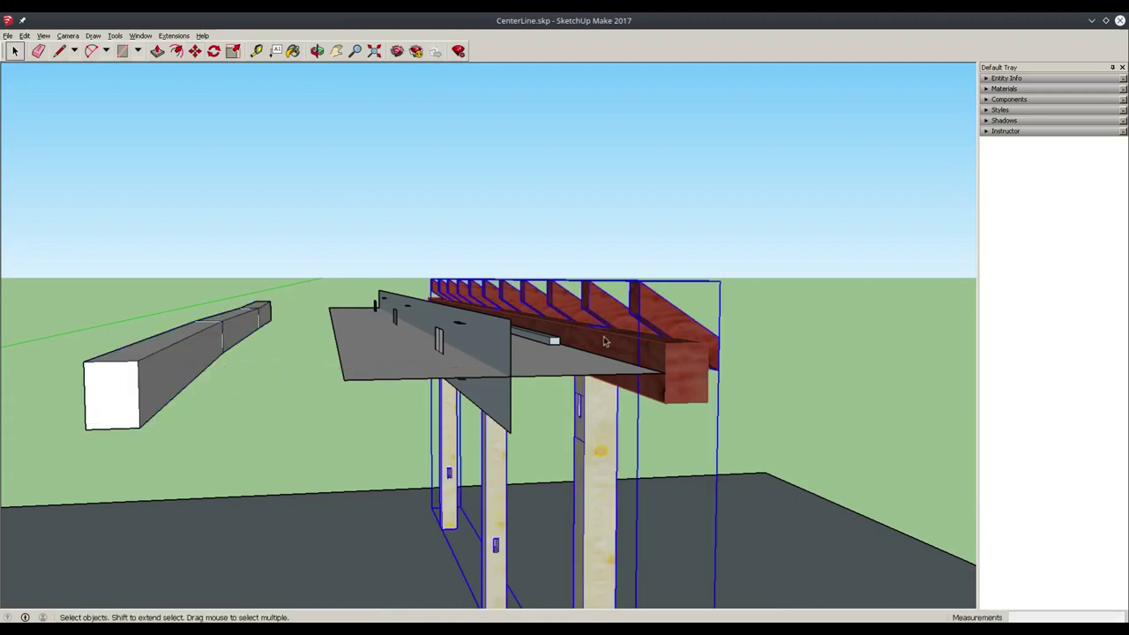
pyautogui.press('m')
pyautogui.click(620, 484)
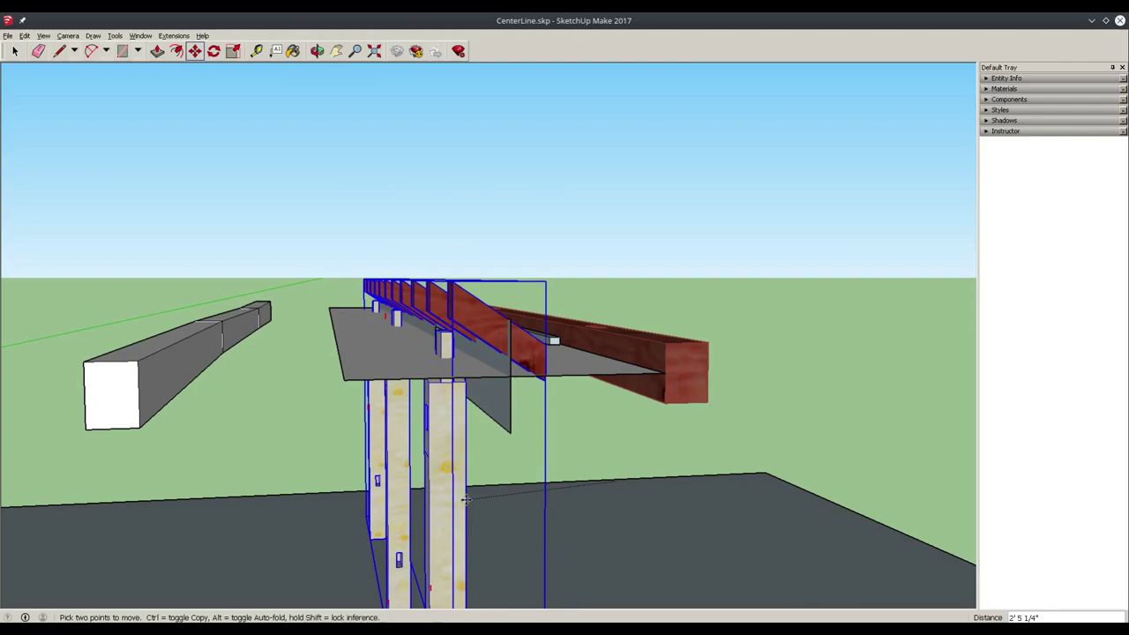
pyautogui.moveTo(465, 499); pyautogui.dragTo(478, 347, button='middle')
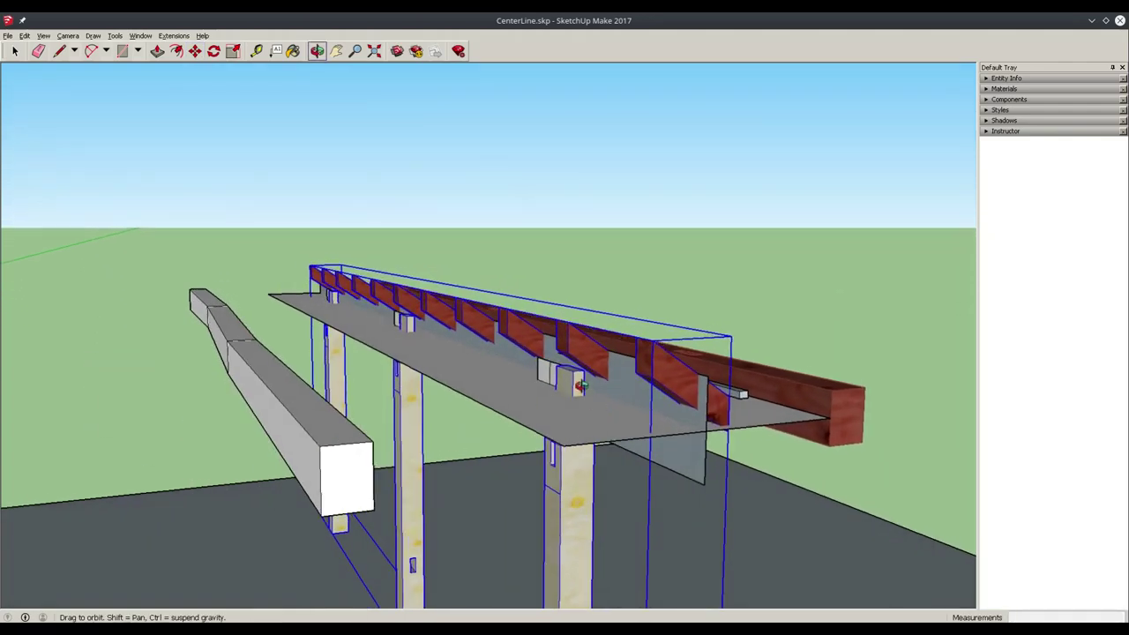
pyautogui.moveTo(580, 379); pyautogui.dragTo(704, 454, button='middle')
pyautogui.moveTo(434, 336); pyautogui.dragTo(737, 403, button='middle')
pyautogui.scroll(5, 736, 403)
# Nudge the pale post block into its new position and check from a low side view
pyautogui.click(697, 424)
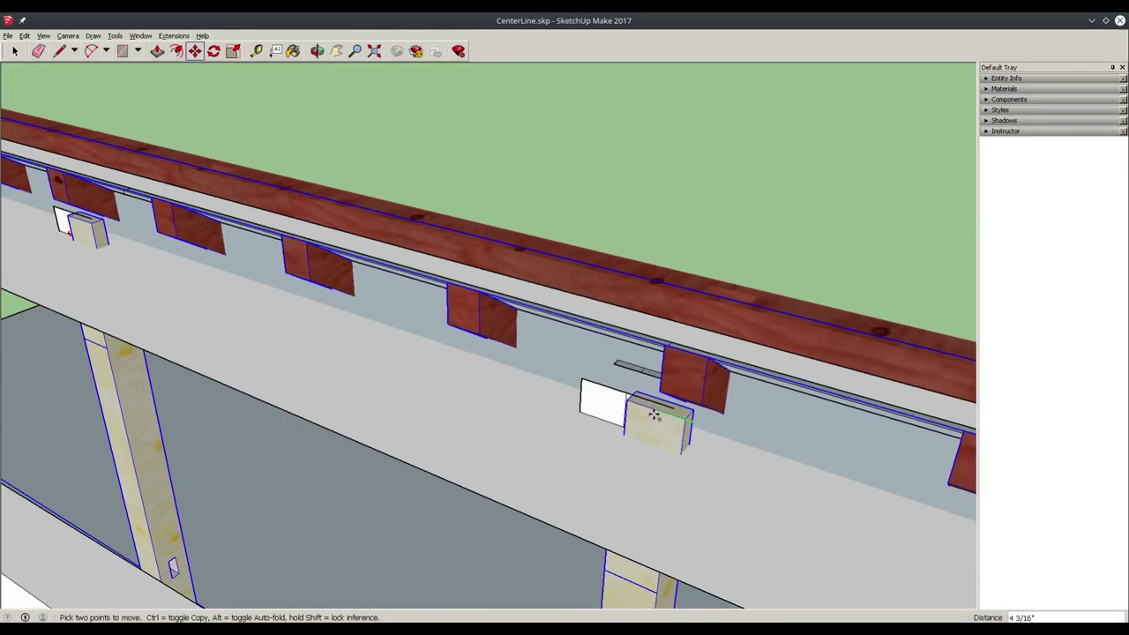
pyautogui.click(624, 398)
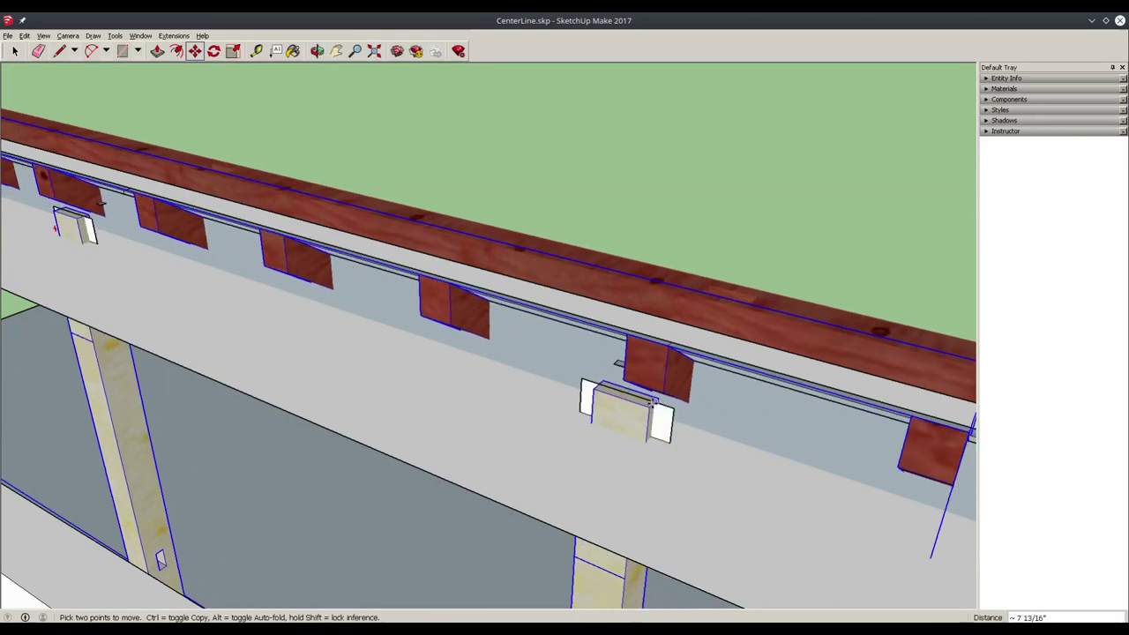
pyautogui.scroll(5, 657, 402)
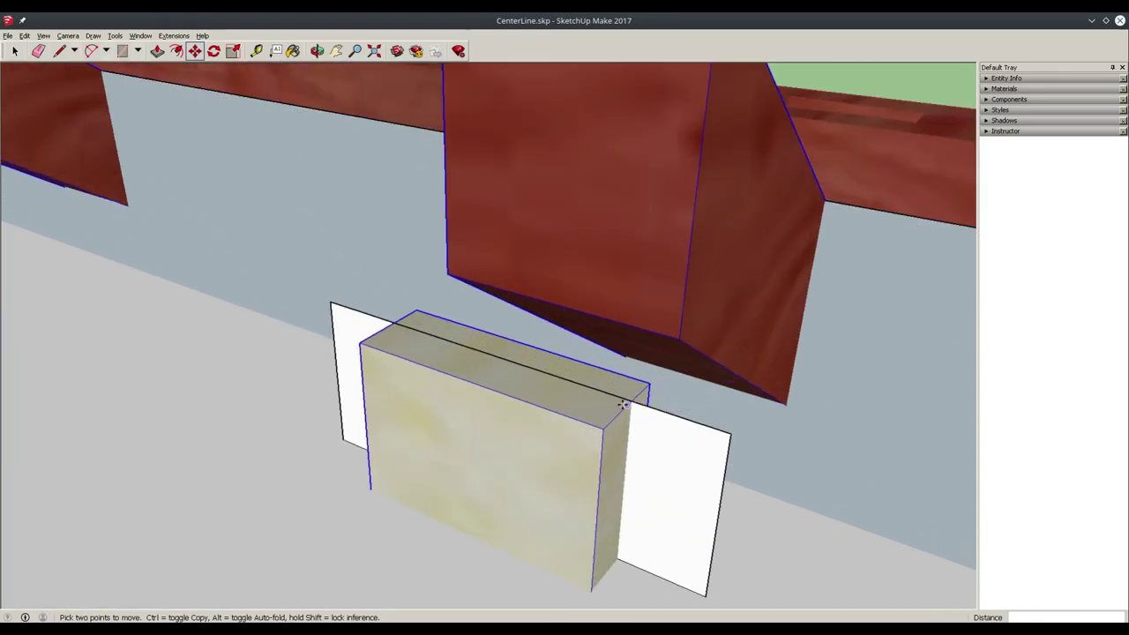
pyautogui.scroll(-1, 627, 401)
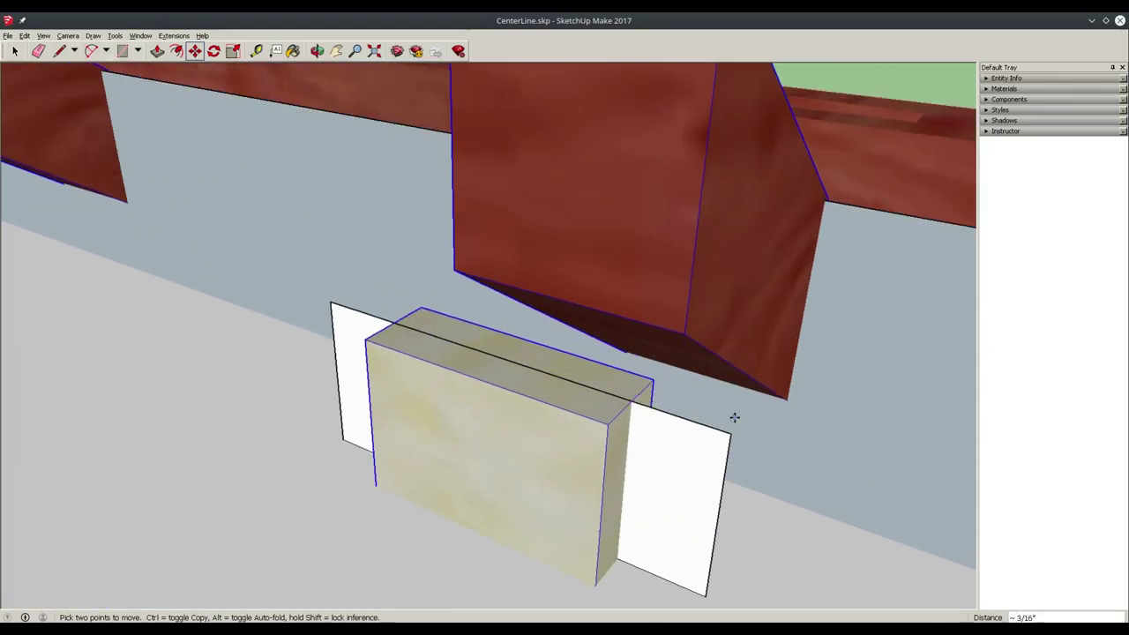
pyautogui.scroll(-8, 733, 415)
pyautogui.press('p')
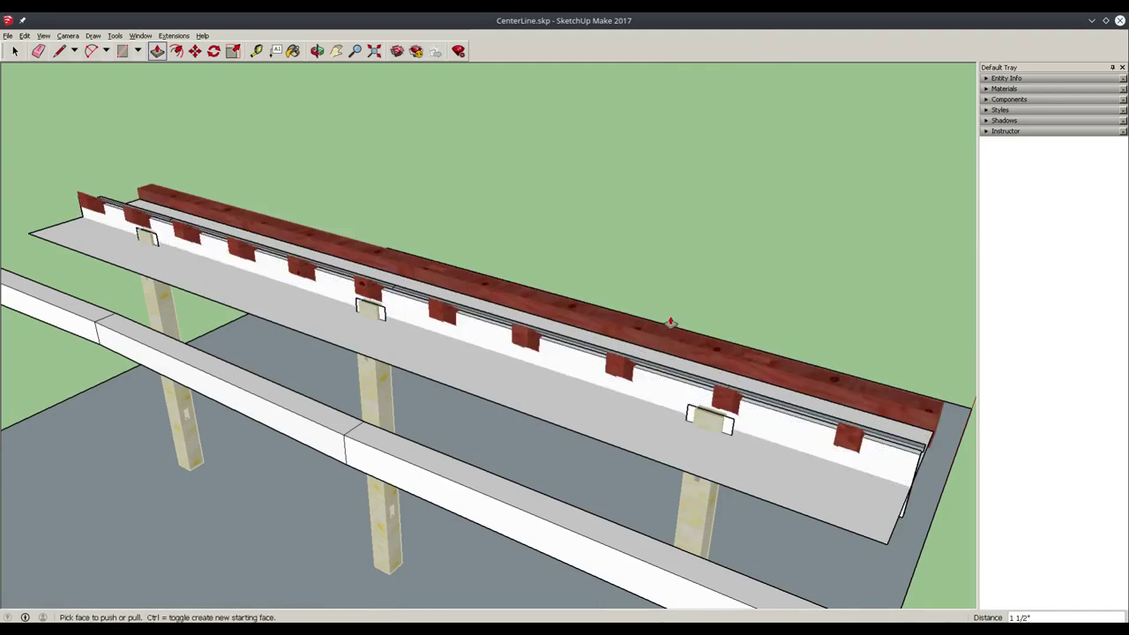
pyautogui.press('space')
pyautogui.moveTo(768, 382); pyautogui.dragTo(431, 441, button='middle')
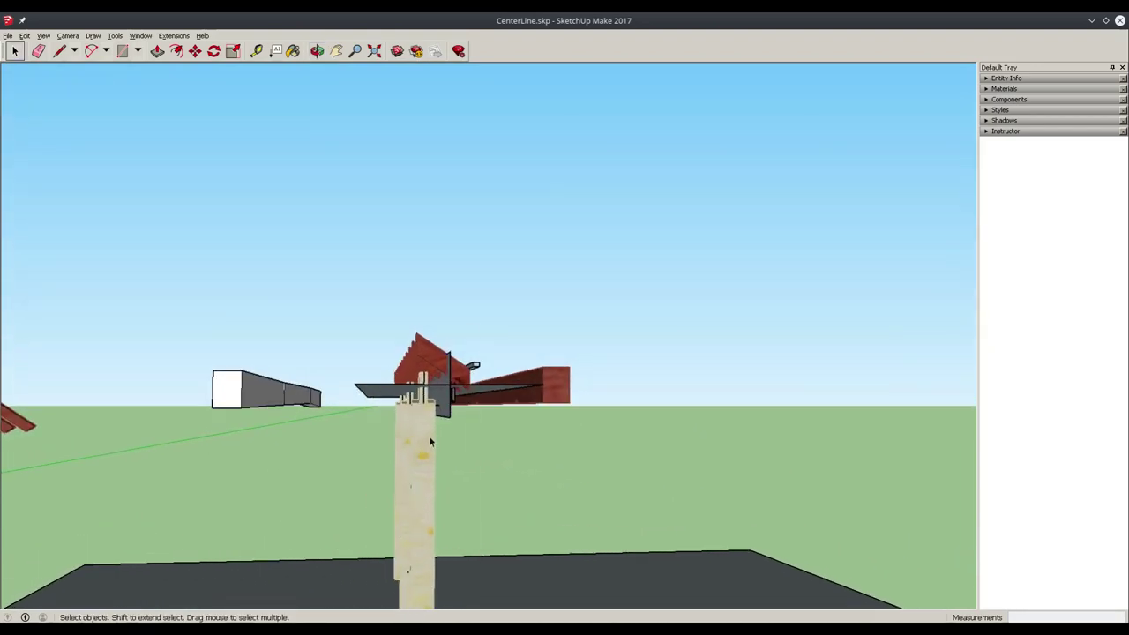
# Move the post and beam component into line
pyautogui.click(431, 441)
pyautogui.press('m')
pyautogui.click(424, 403)
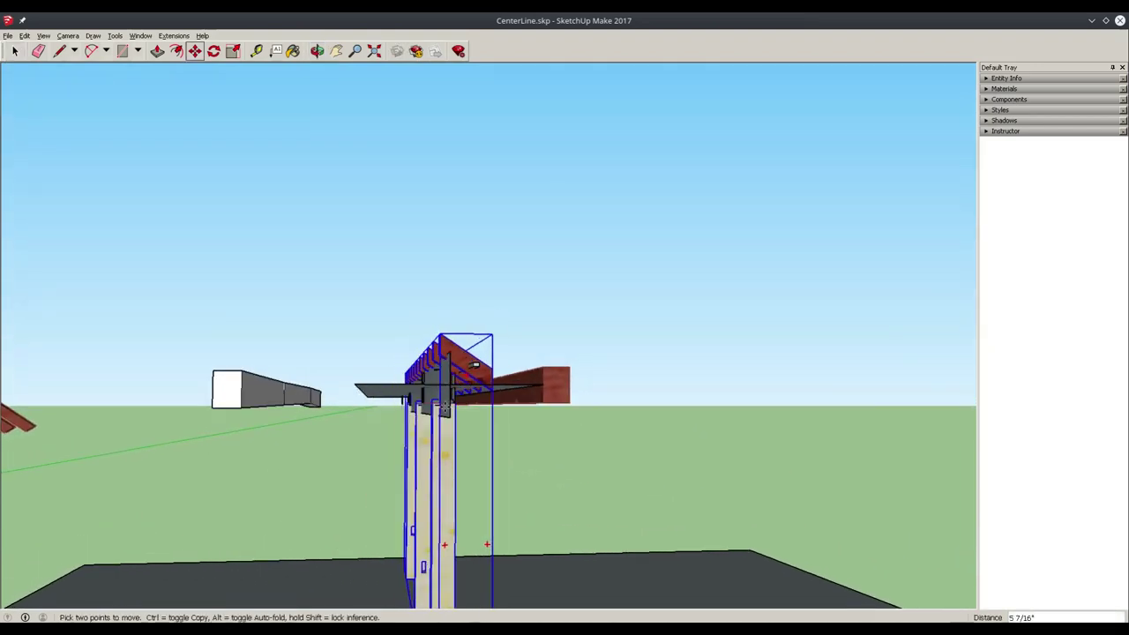
pyautogui.moveTo(415, 379); pyautogui.dragTo(547, 425, button='middle')
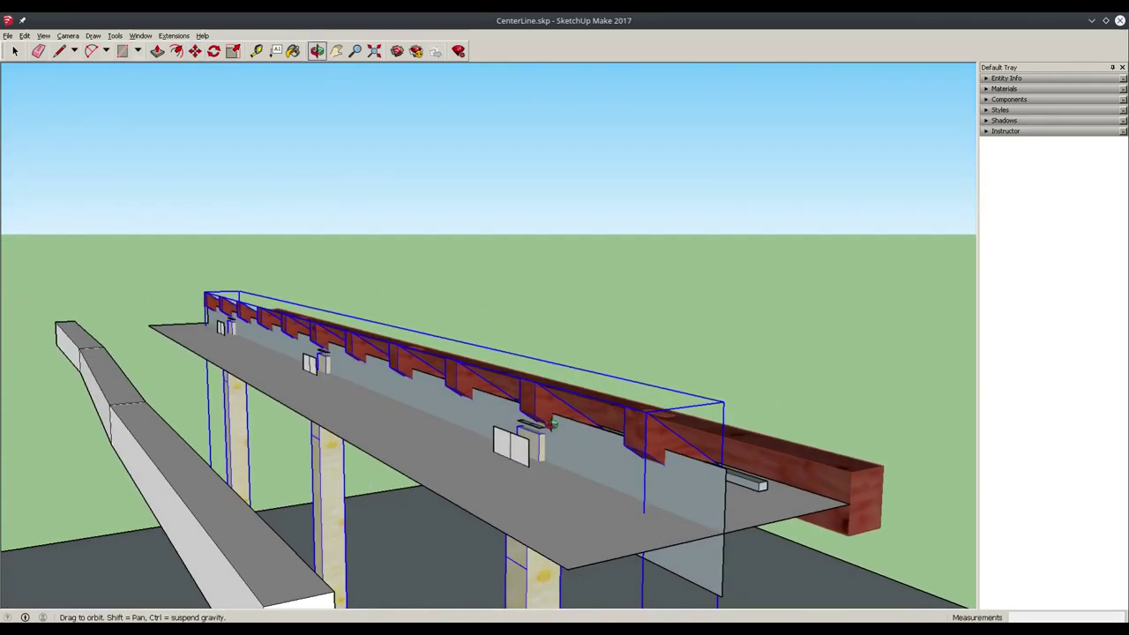
# Shift the two small wall plates 4' along together
pyautogui.press('space')
pyautogui.click(511, 444)
pyautogui.keyDown('shift'); pyautogui.click(309, 363); pyautogui.keyUp('shift')
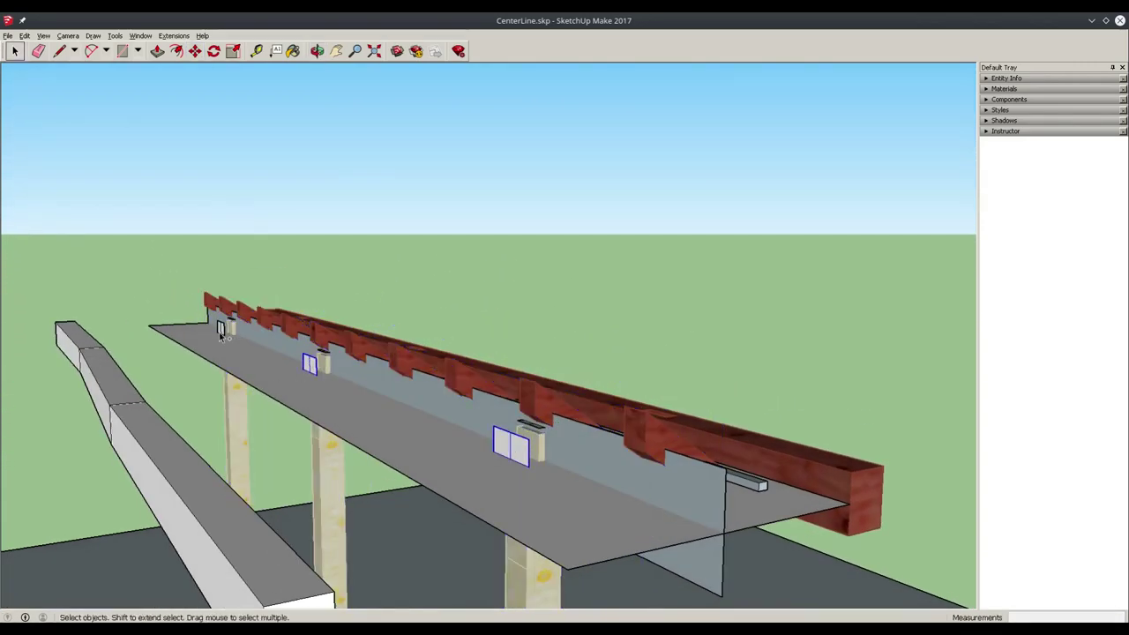
pyautogui.press('m')
pyautogui.click(311, 362)
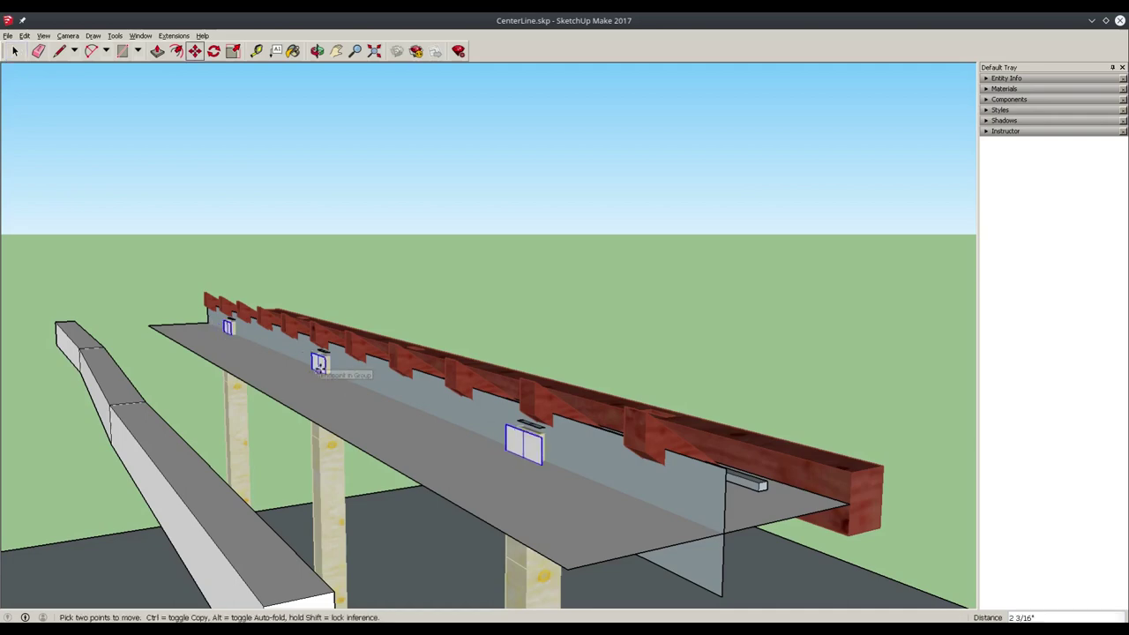
pyautogui.press('o')
pyautogui.moveTo(491, 537); pyautogui.dragTo(387, 361)
# Move the pergola group further to the right
pyautogui.press('space')
pyautogui.click(465, 457)
pyautogui.press('m')
pyautogui.click(465, 457)
pyautogui.click(555, 456)
pyautogui.press('space')
# Move the small box piece back to the beam end between the centre planes
pyautogui.click(272, 392)
pyautogui.press('m')
pyautogui.click(272, 386)
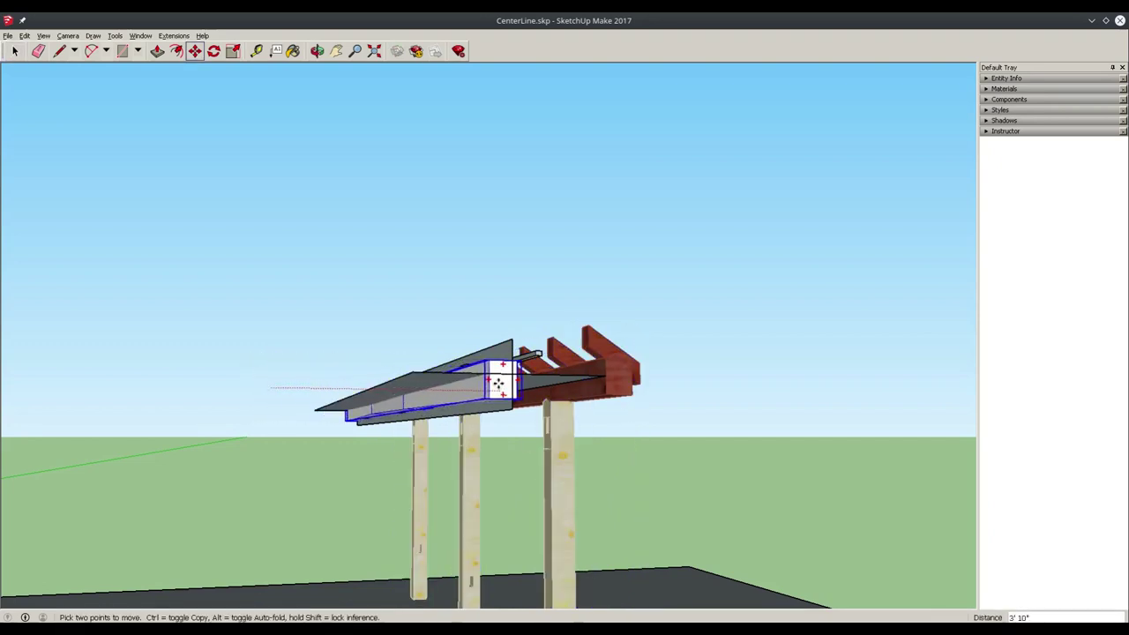
pyautogui.click(499, 383)
pyautogui.press('o')
pyautogui.moveTo(538, 390); pyautogui.dragTo(560, 383)
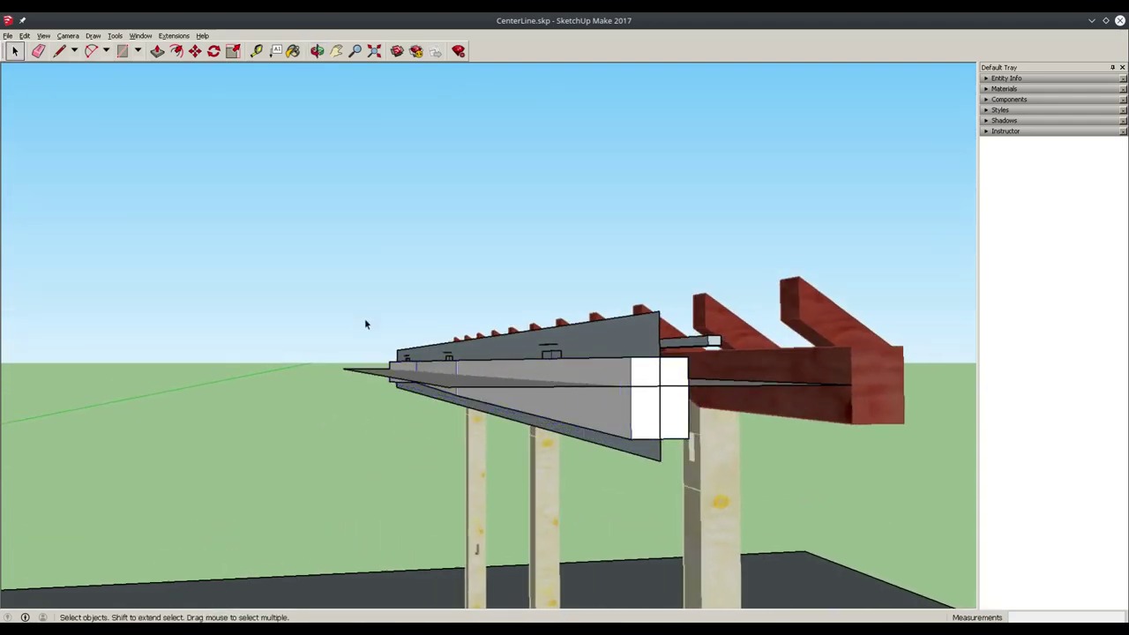
pyautogui.press('o')
pyautogui.moveTo(367, 382); pyautogui.dragTo(394, 378)
pyautogui.press('F3')
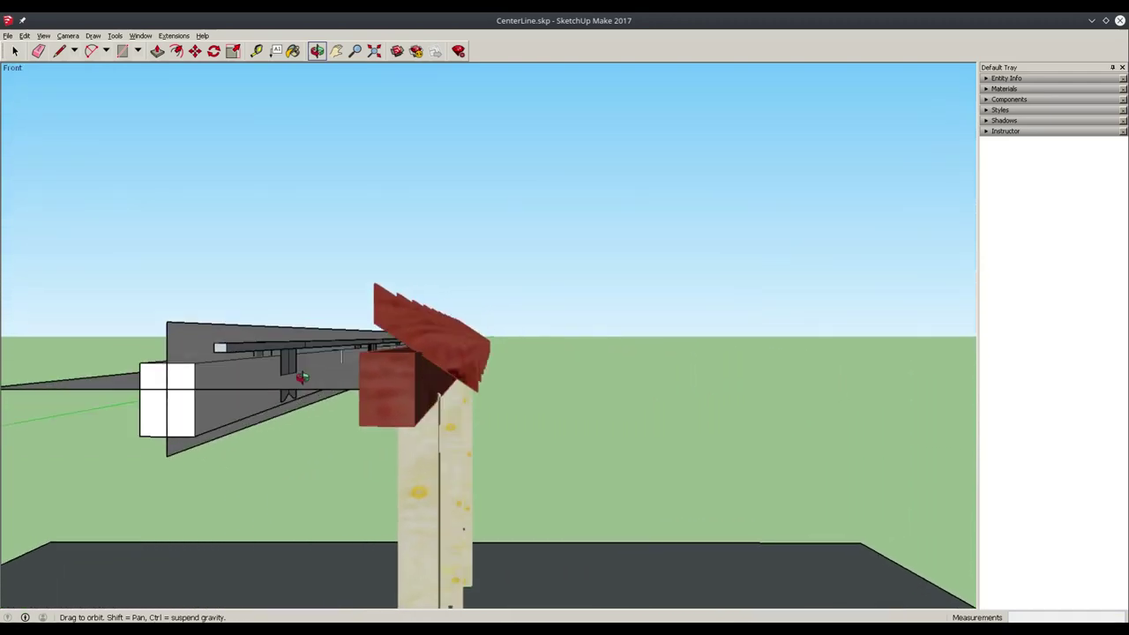
pyautogui.moveTo(303, 376); pyautogui.dragTo(474, 406)
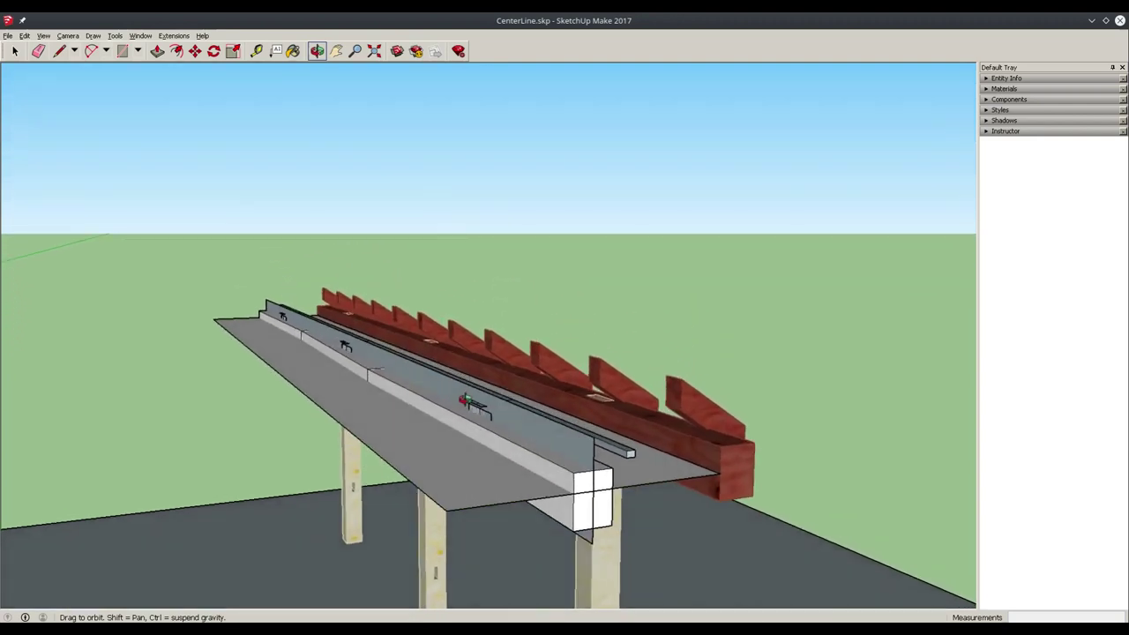